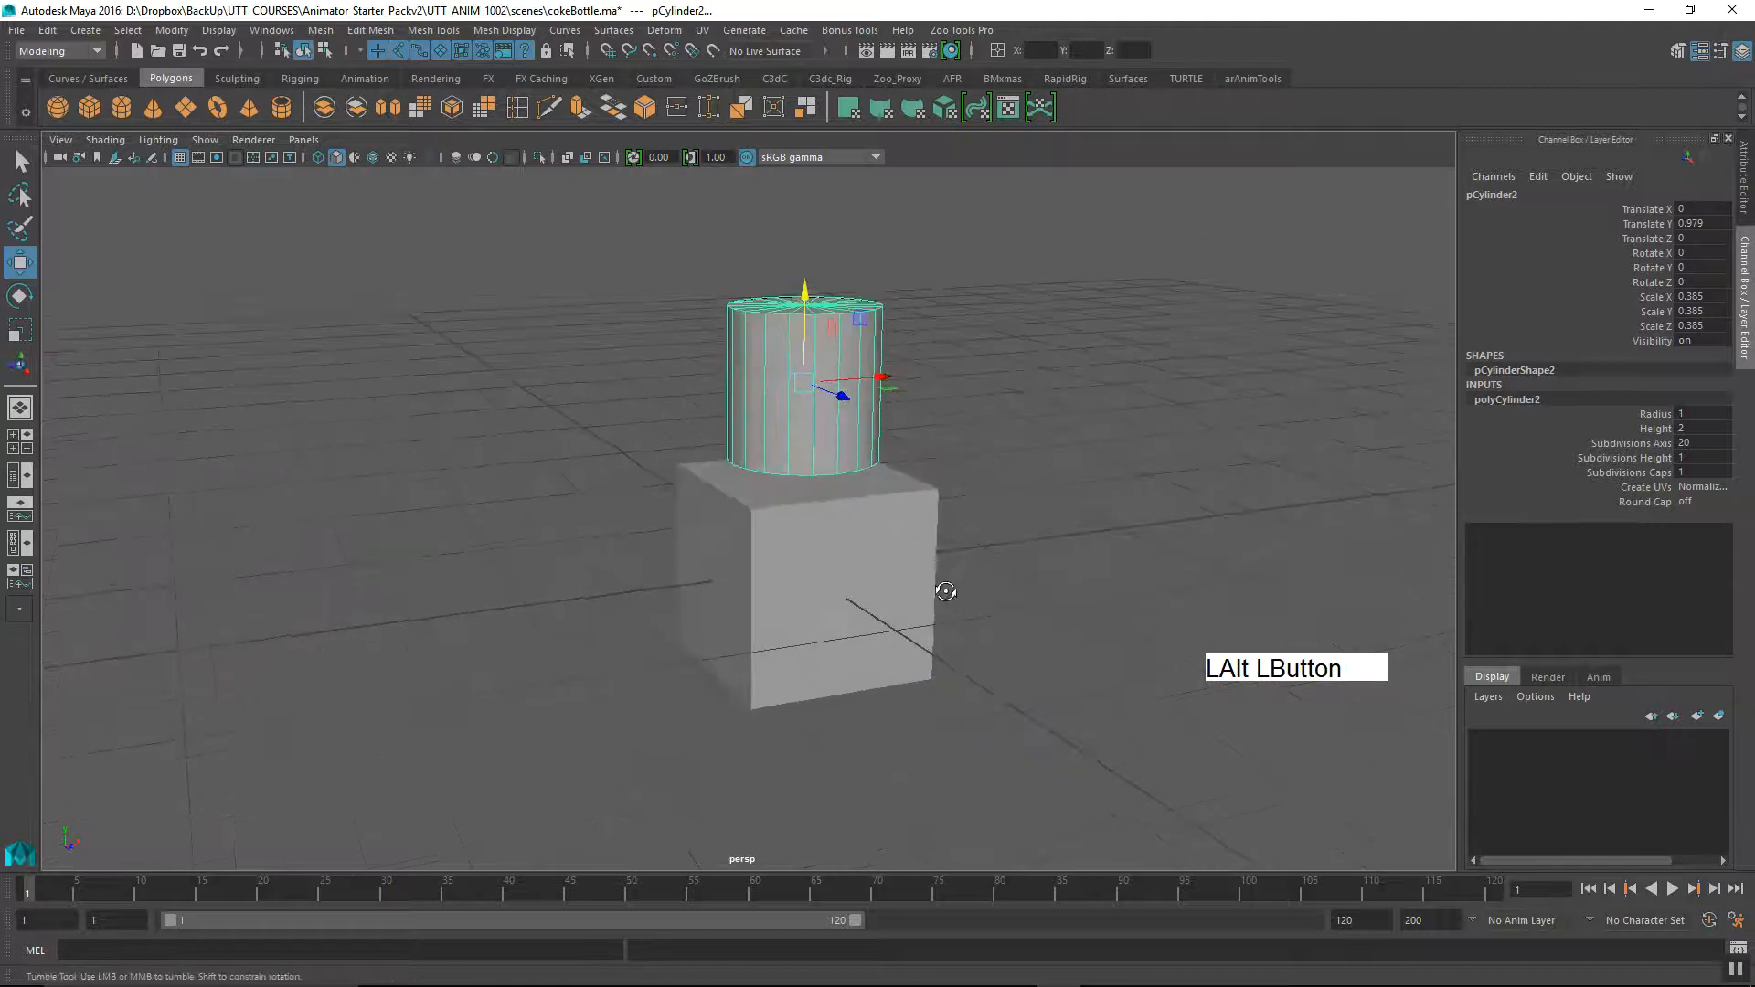
# Stretch the cylinder to a Scale Y of 0.545 and raise it to Translate Y 1.08 above the cube.
pyautogui.keyDown('alt'); pyautogui.moveTo(909, 580); pyautogui.dragTo(801, 622, button='middle'); pyautogui.keyUp('alt')
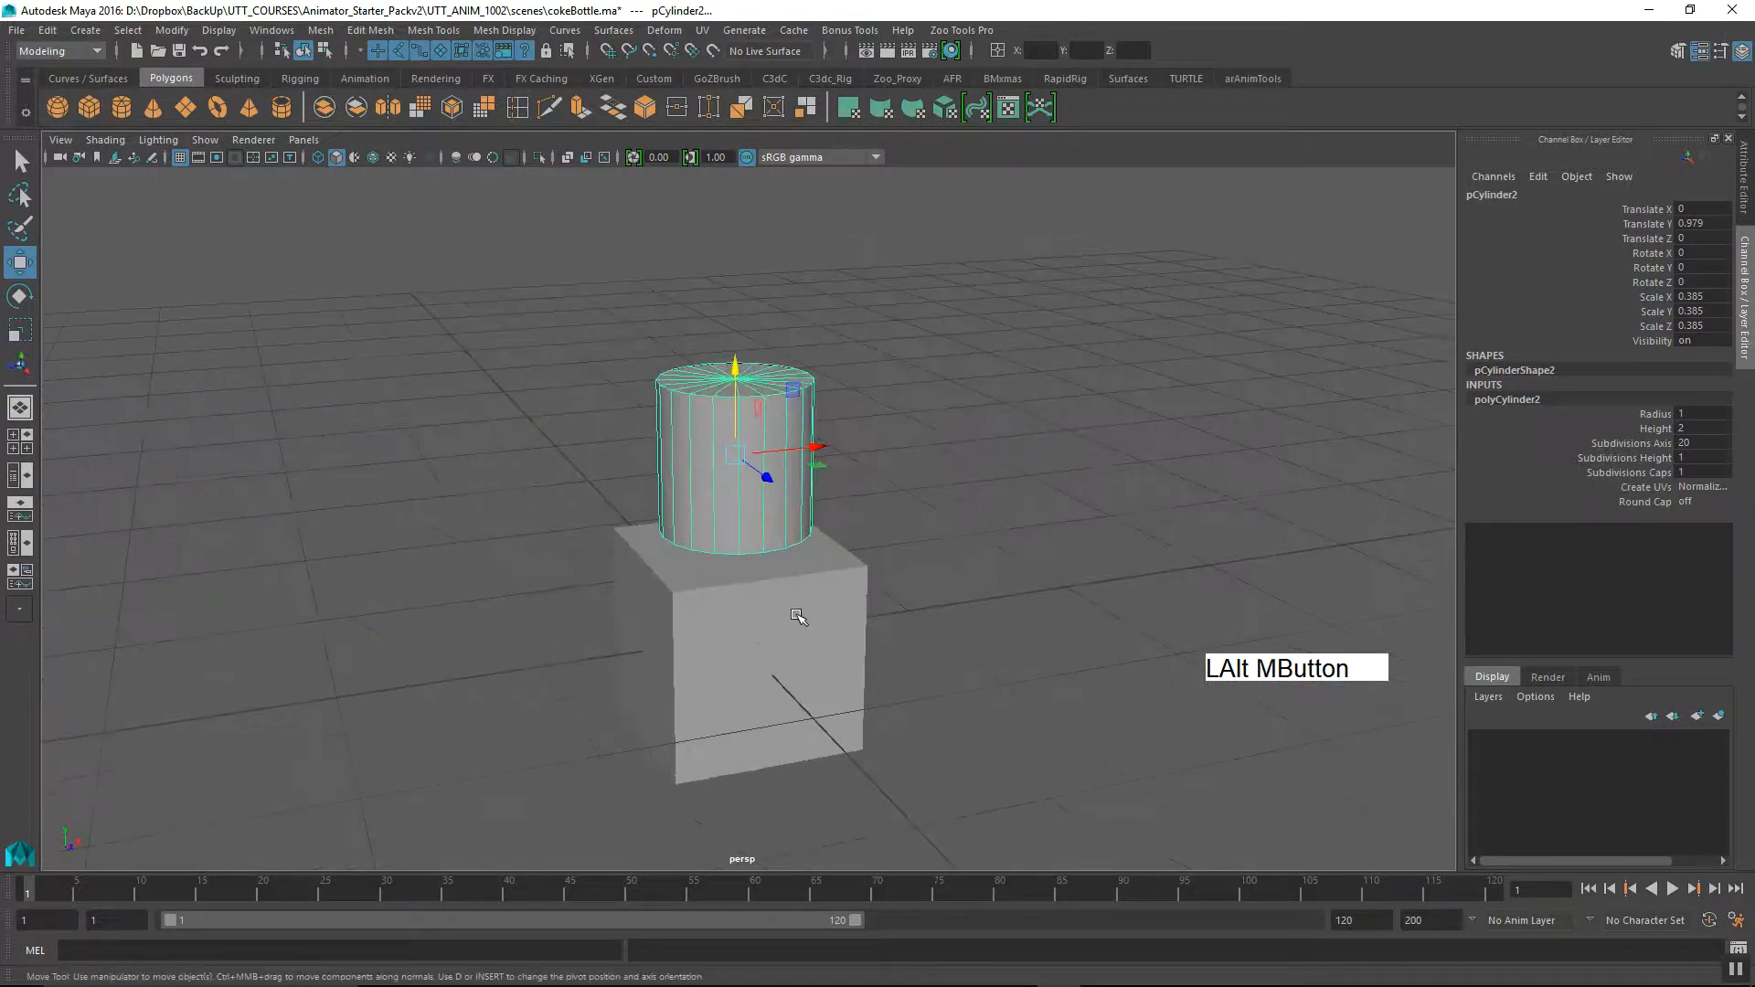
pyautogui.keyDown('alt'); pyautogui.moveTo(817, 573); pyautogui.dragTo(841, 582, button='middle'); pyautogui.keyUp('alt')
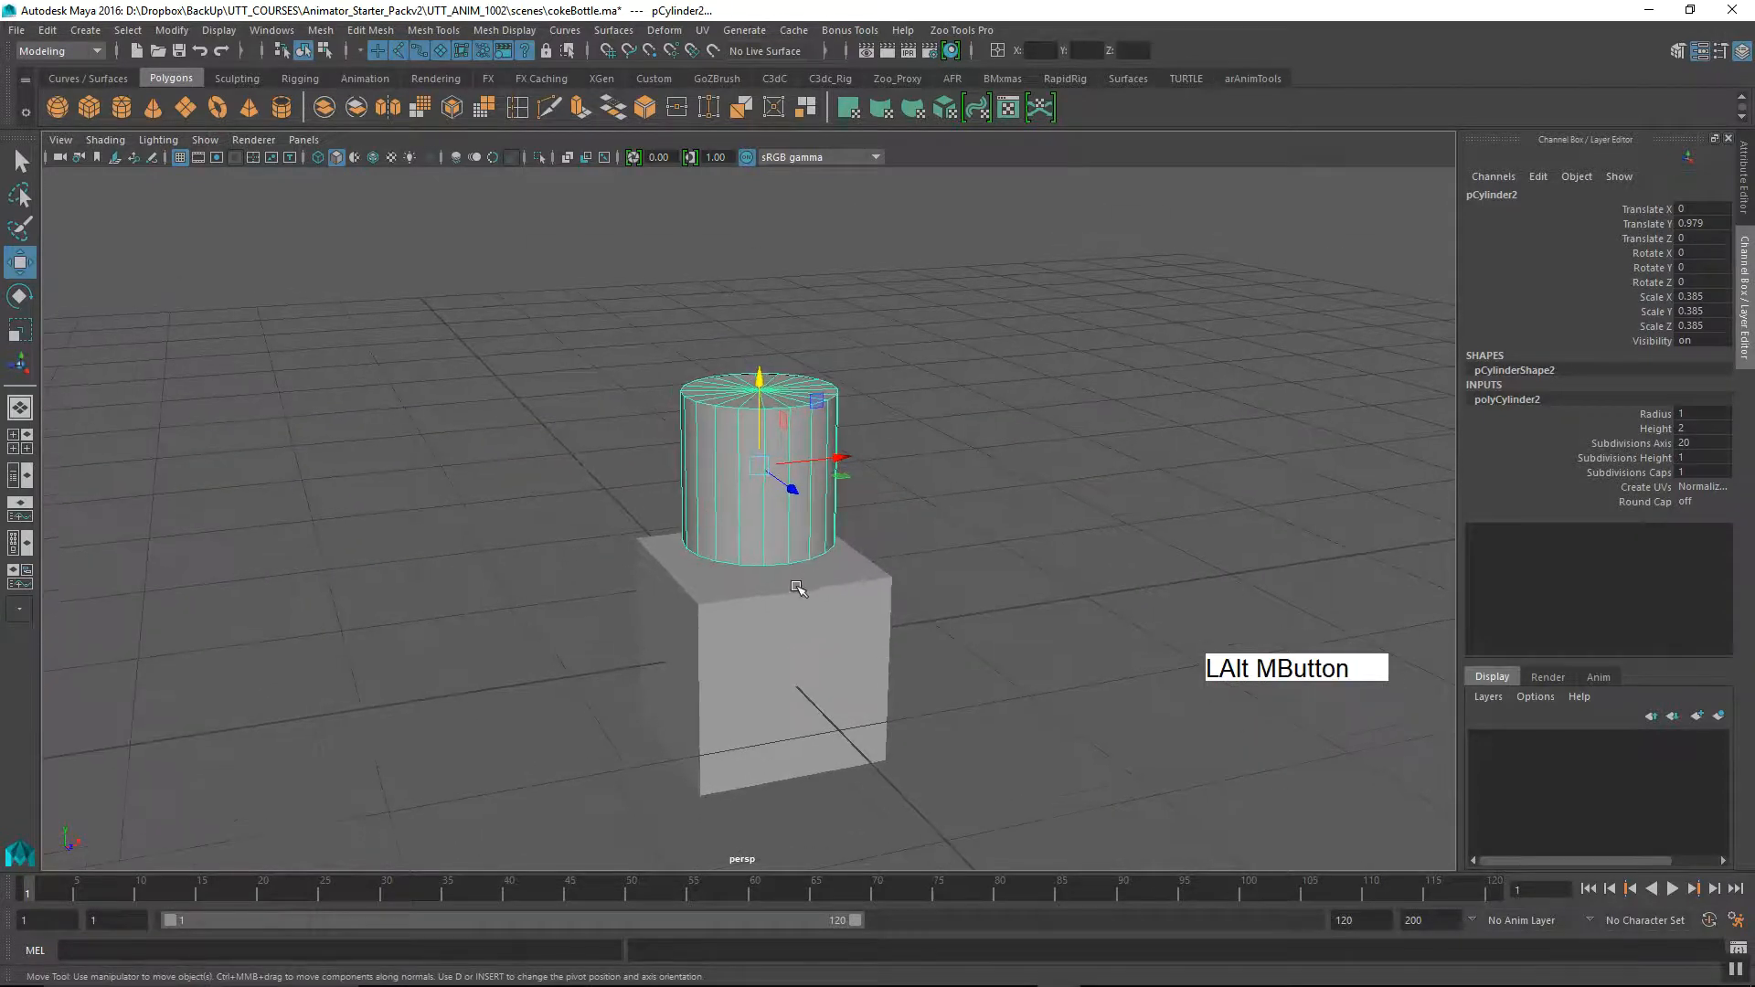
pyautogui.press('r')
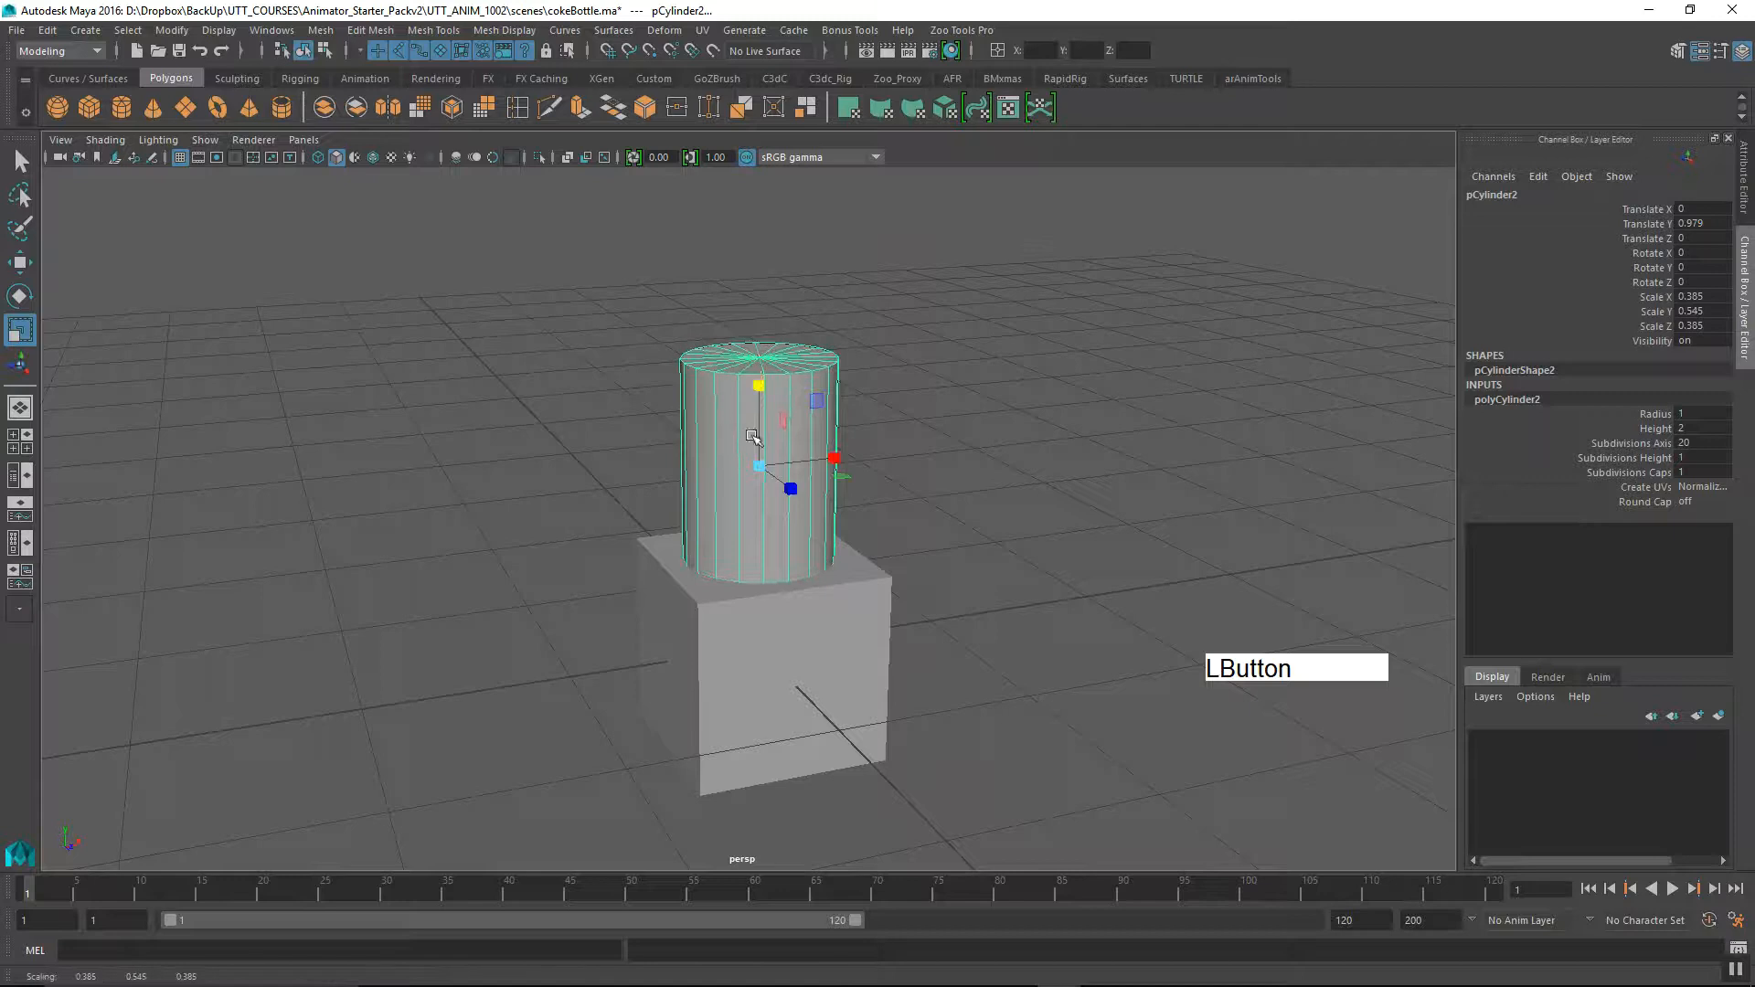
pyautogui.press('w')
pyautogui.moveTo(762, 418); pyautogui.dragTo(640, 557)
pyautogui.keyDown('alt'); pyautogui.moveTo(639, 557); pyautogui.dragTo(598, 592, button='right'); pyautogui.keyUp('alt')
pyautogui.keyDown('alt'); pyautogui.moveTo(597, 592); pyautogui.dragTo(603, 583, button='middle'); pyautogui.keyUp('alt')
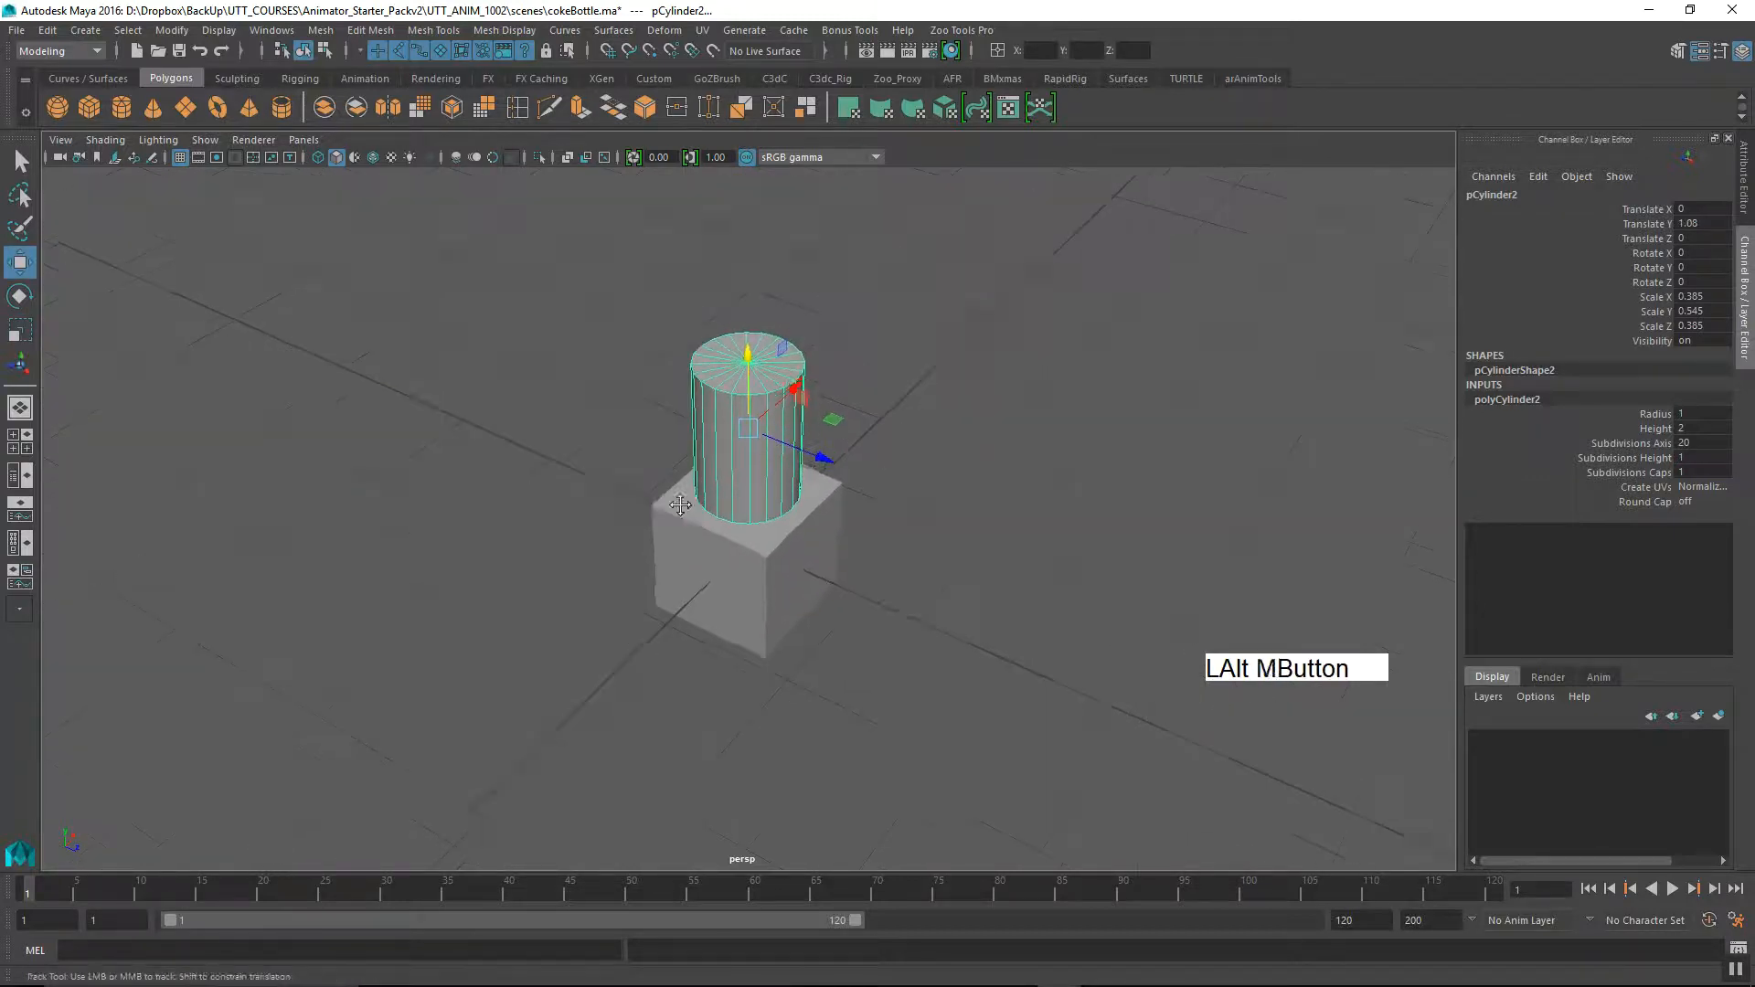
# Select the cube and the cylinder in turn to inspect the edge layout of each object.
pyautogui.keyDown('alt'); pyautogui.moveTo(640, 584); pyautogui.dragTo(929, 600, button='right'); pyautogui.keyUp('alt')
pyautogui.keyDown('alt'); pyautogui.moveTo(928, 600); pyautogui.dragTo(902, 615); pyautogui.keyUp('alt')
pyautogui.moveTo(715, 628); pyautogui.dragTo(822, 646)
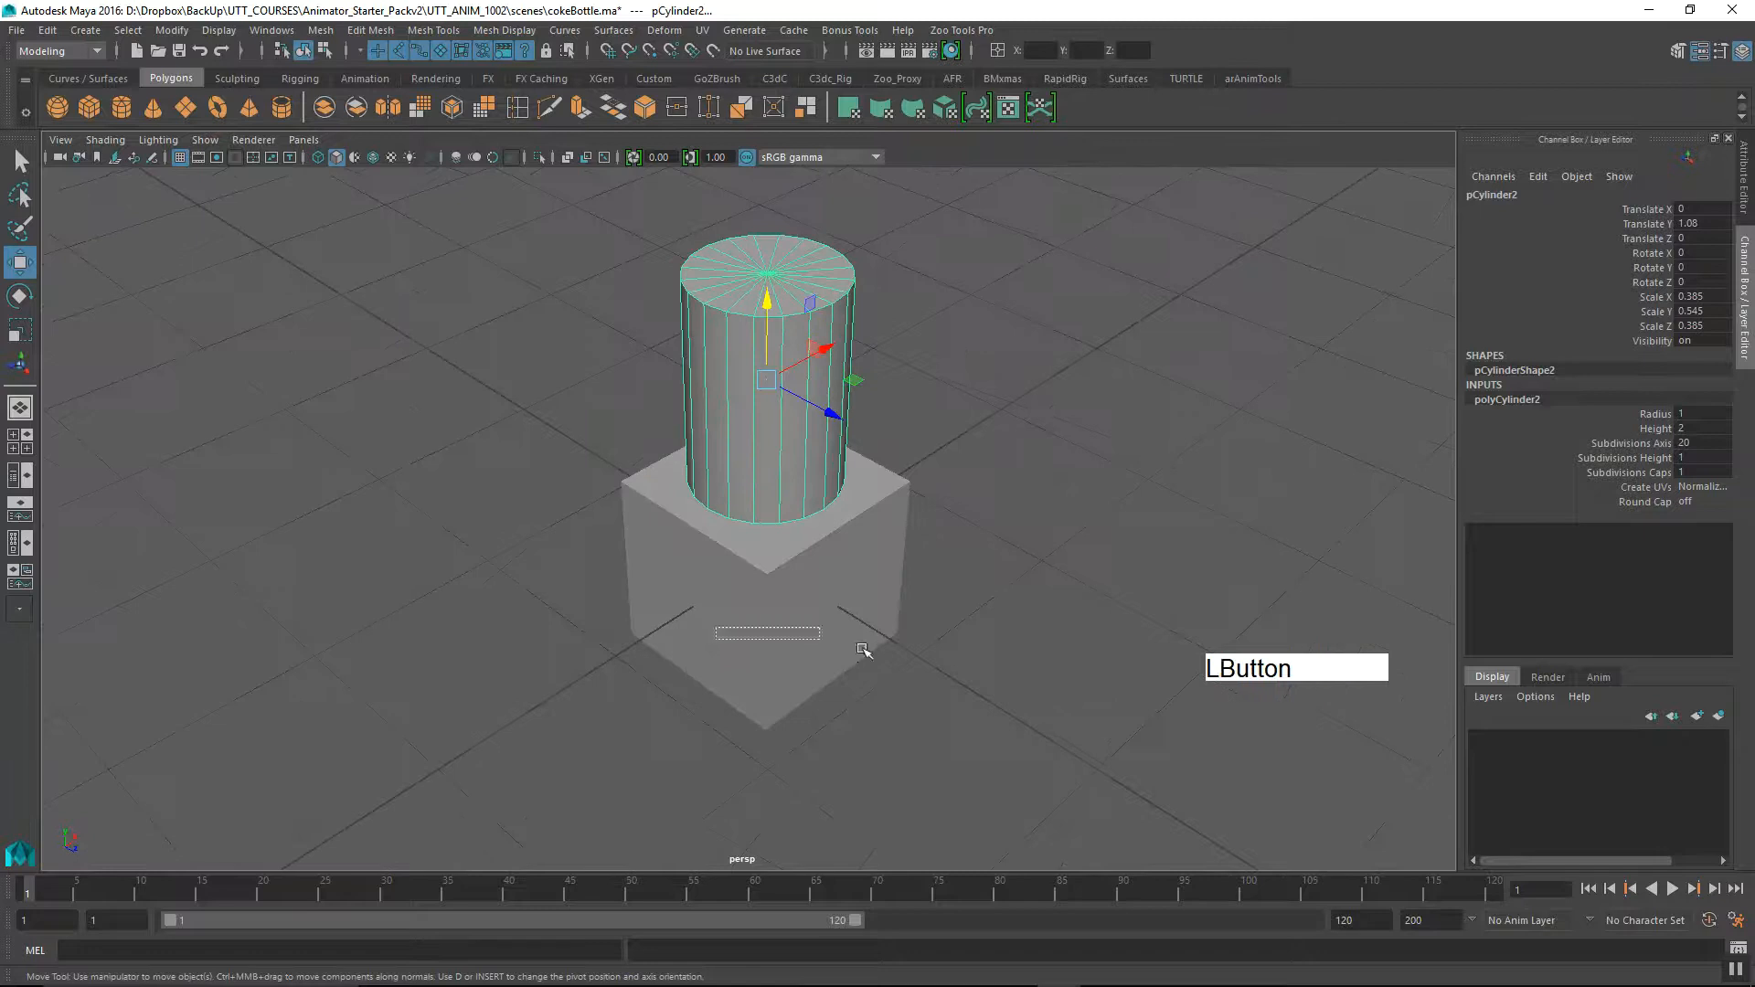
pyautogui.keyDown('alt'); pyautogui.moveTo(822, 646); pyautogui.dragTo(823, 646, button='middle'); pyautogui.keyUp('alt')
pyautogui.moveTo(822, 646)
pyautogui.keyDown('alt'); pyautogui.mouseDown()
pyautogui.moveTo(795, 705)
pyautogui.moveTo(810, 639)
pyautogui.mouseUp(); pyautogui.keyUp('alt')
pyautogui.keyDown('alt'); pyautogui.moveTo(811, 639); pyautogui.dragTo(768, 638, button='middle'); pyautogui.keyUp('alt')
pyautogui.keyDown('alt'); pyautogui.moveTo(768, 638); pyautogui.dragTo(974, 440, button='right'); pyautogui.keyUp('alt')
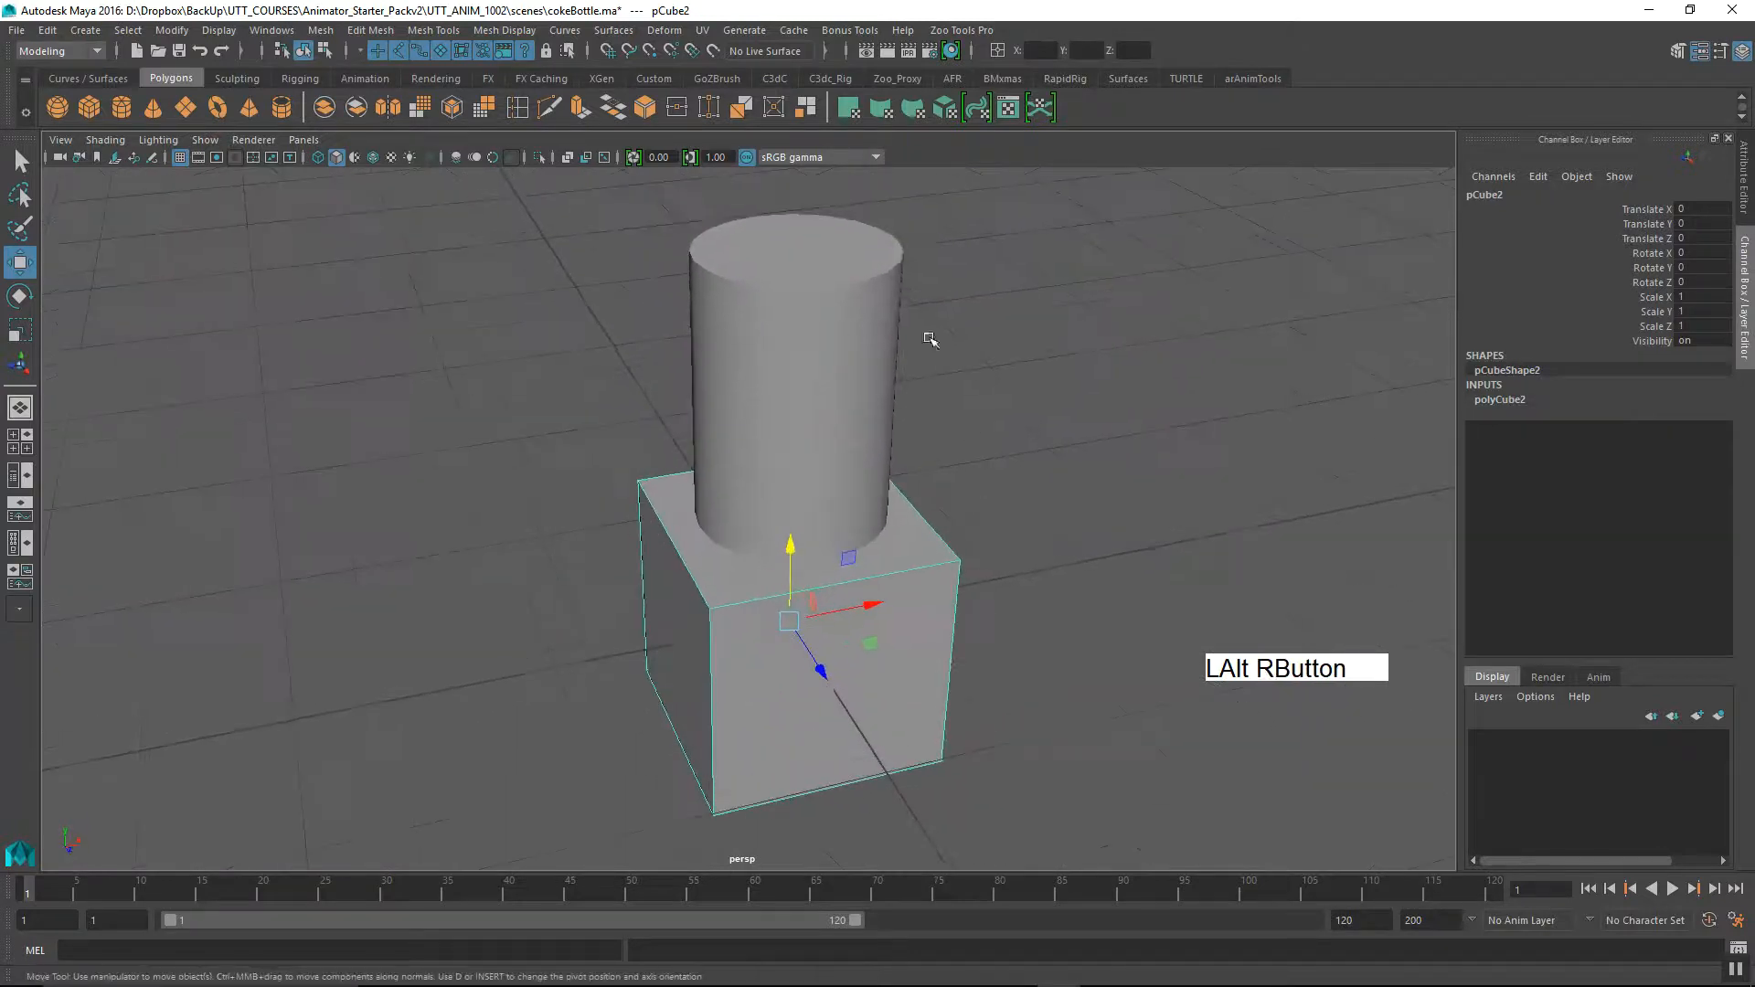
pyautogui.moveTo(850, 300); pyautogui.dragTo(849, 301)
pyautogui.keyDown('alt'); pyautogui.moveTo(822, 639); pyautogui.dragTo(850, 631, button='right'); pyautogui.keyUp('alt')
pyautogui.moveTo(850, 630)
pyautogui.keyDown('alt'); pyautogui.mouseDown()
pyautogui.moveTo(822, 641)
pyautogui.moveTo(831, 618)
pyautogui.moveTo(826, 639)
pyautogui.moveTo(843, 639)
pyautogui.moveTo(830, 615)
pyautogui.moveTo(853, 635)
pyautogui.mouseUp(); pyautogui.keyUp('alt')
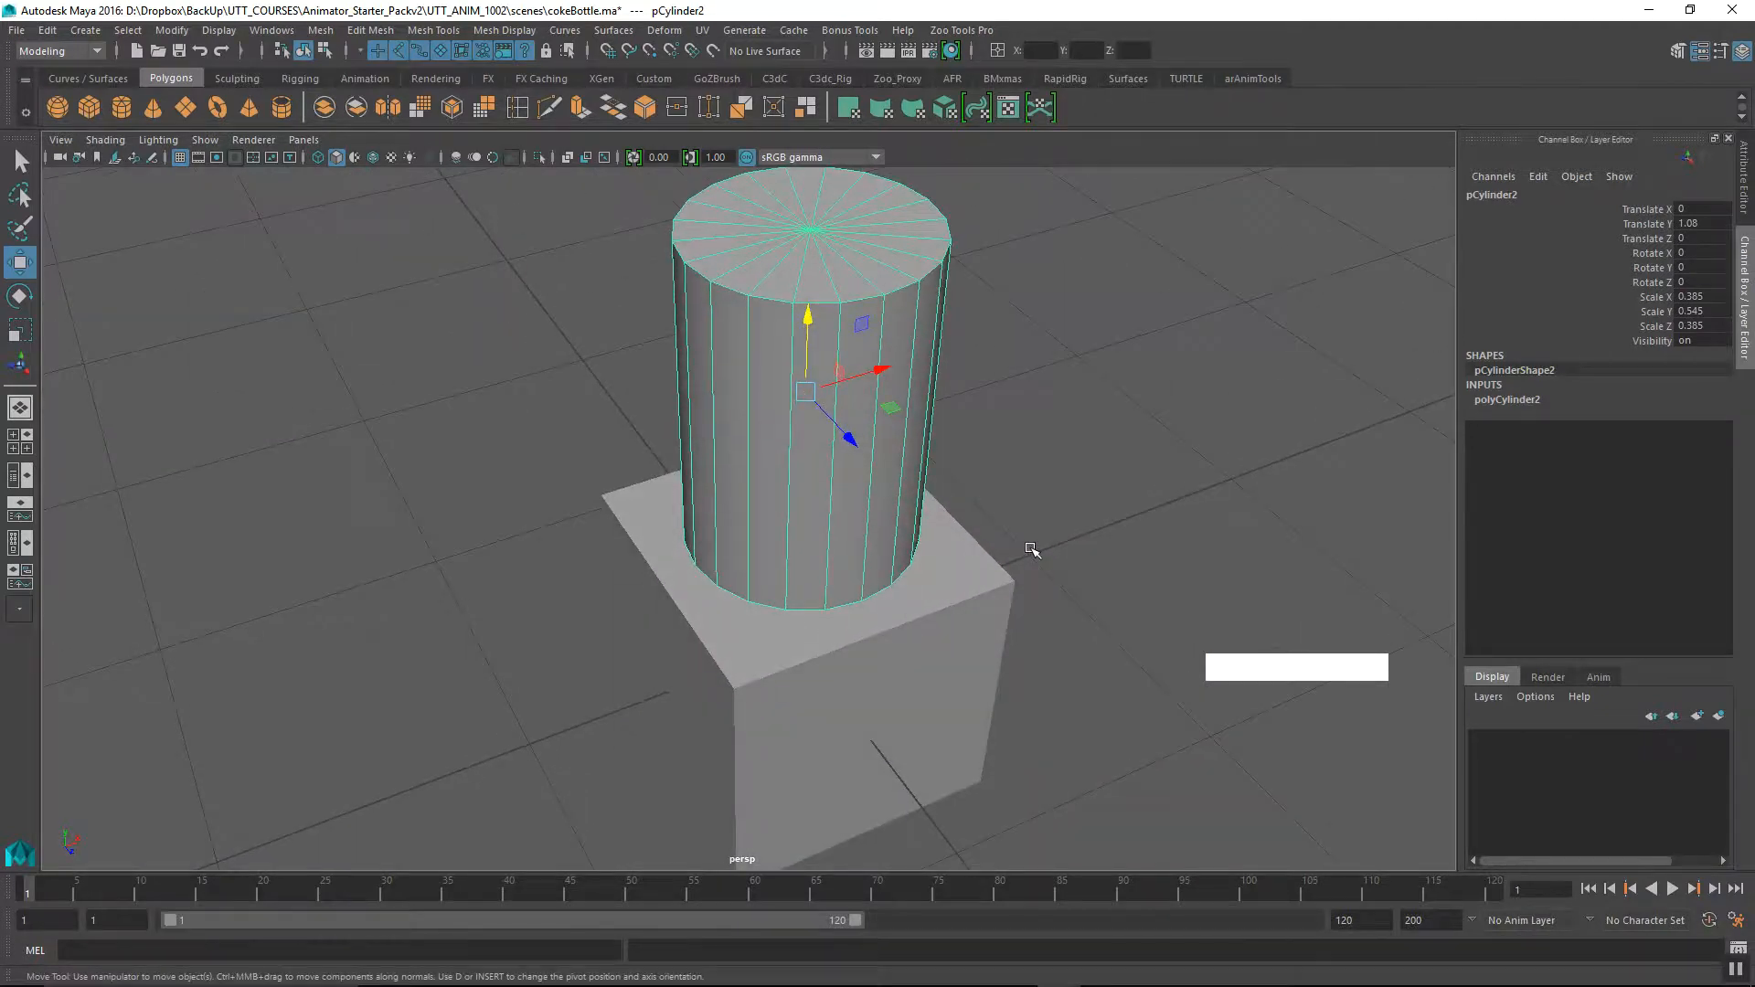
# Select the cube together with the cylinder and examine how the cylinder's base edges line up with the cube's top face.
pyautogui.keyDown('shift'); pyautogui.moveTo(985, 629); pyautogui.dragTo(985, 628); pyautogui.keyUp('shift')
pyautogui.keyDown('alt'); pyautogui.moveTo(985, 629); pyautogui.dragTo(996, 626, button='middle'); pyautogui.keyUp('alt')
pyautogui.keyDown('alt'); pyautogui.moveTo(996, 626); pyautogui.dragTo(944, 626, button='right'); pyautogui.keyUp('alt')
pyautogui.keyDown('alt'); pyautogui.moveTo(944, 627); pyautogui.dragTo(953, 645); pyautogui.keyUp('alt')
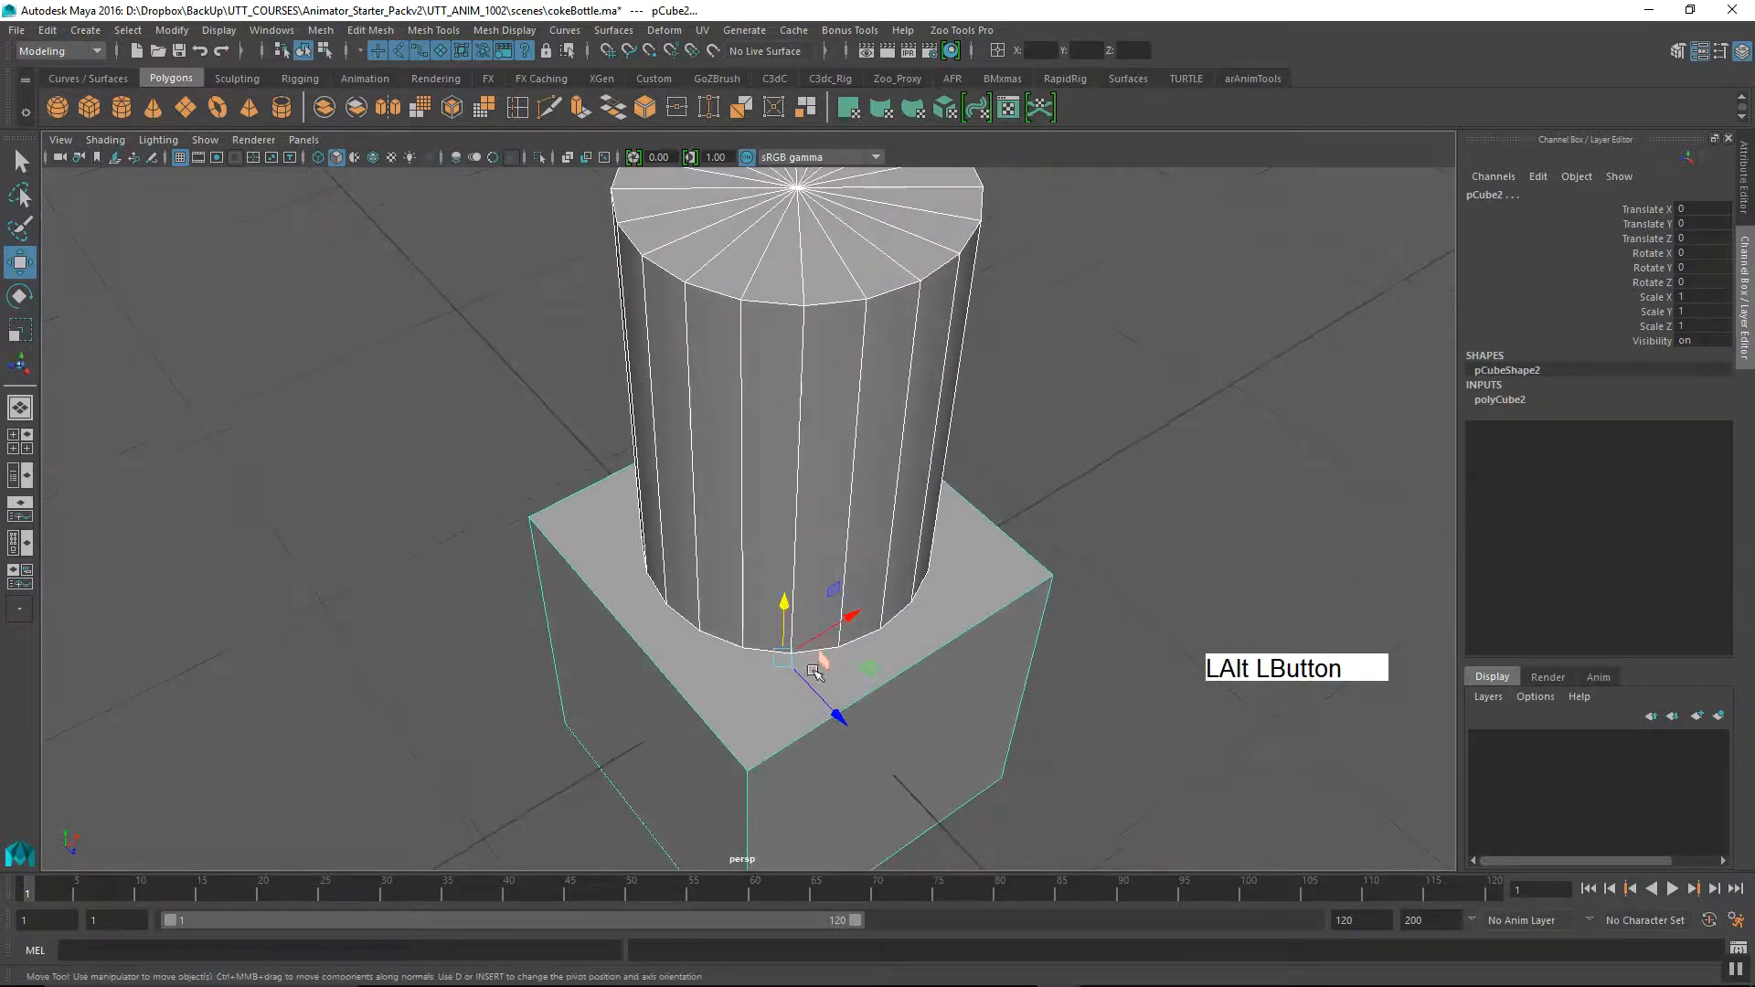
pyautogui.keyDown('alt'); pyautogui.moveTo(647, 532); pyautogui.dragTo(673, 611); pyautogui.keyUp('alt')
pyautogui.keyDown('alt'); pyautogui.moveTo(718, 539); pyautogui.dragTo(869, 509); pyautogui.keyUp('alt')
pyautogui.keyDown('alt'); pyautogui.moveTo(869, 509); pyautogui.dragTo(909, 560, button='middle'); pyautogui.keyUp('alt')
pyautogui.keyDown('alt'); pyautogui.moveTo(908, 561); pyautogui.dragTo(914, 549); pyautogui.keyUp('alt')
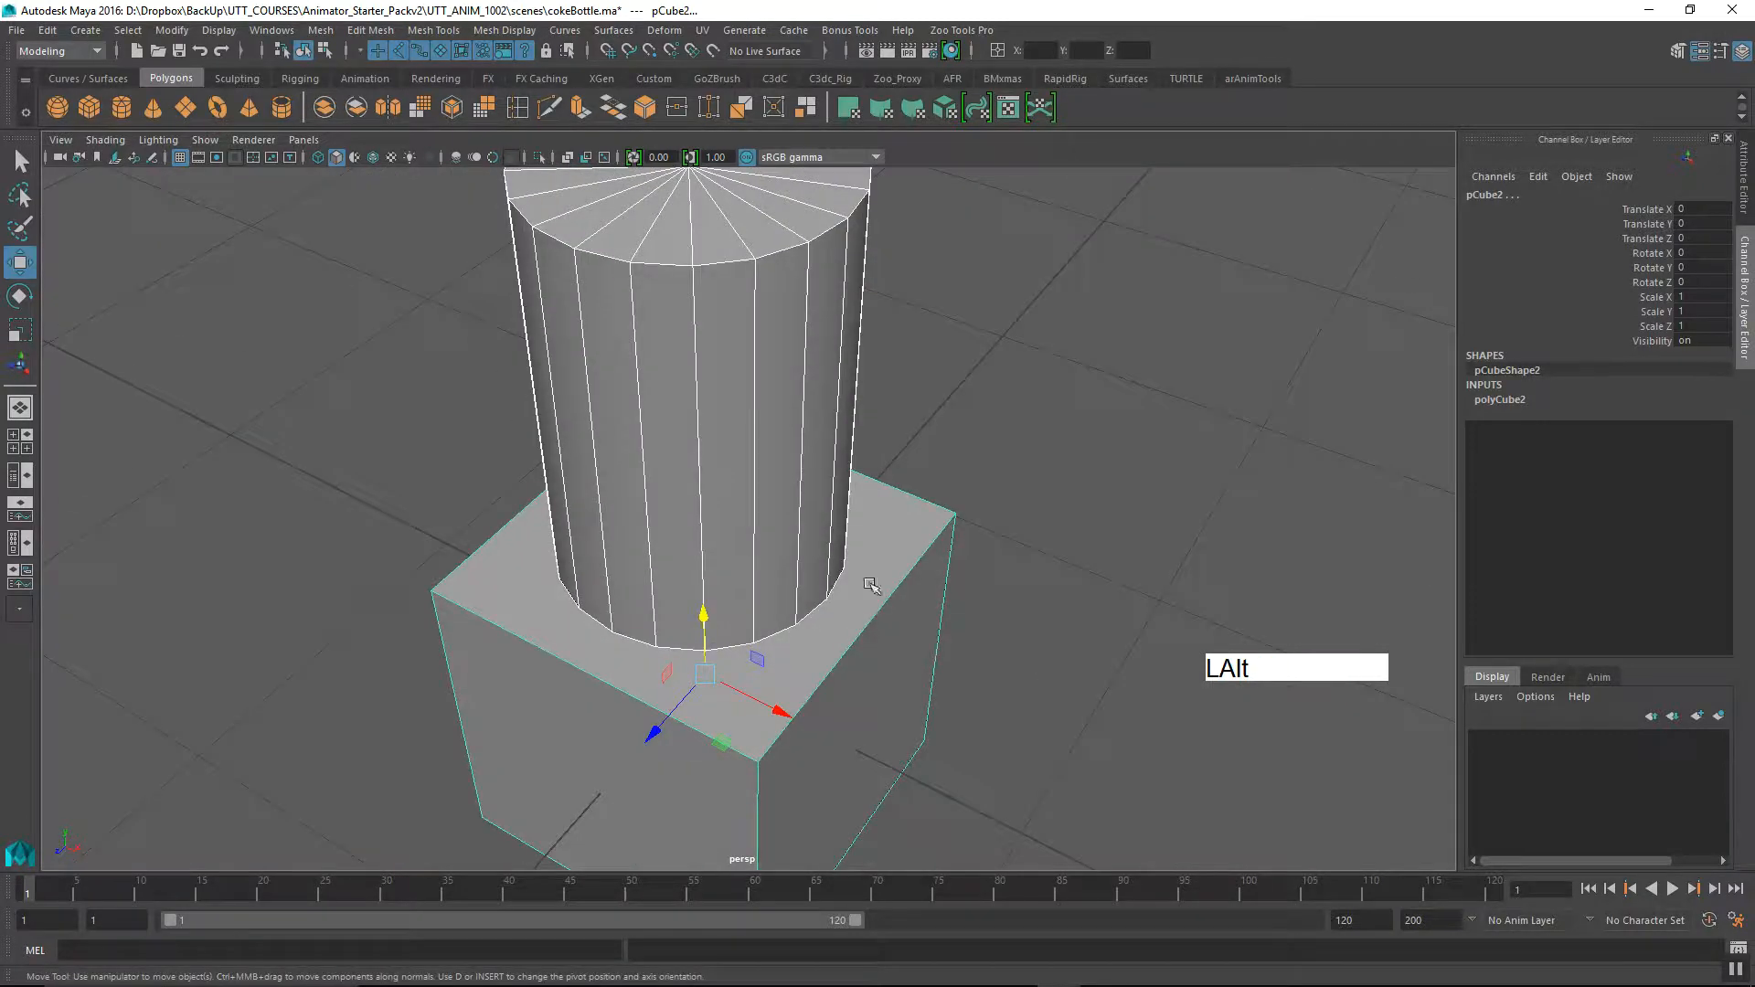
pyautogui.keyDown('alt'); pyautogui.moveTo(953, 565); pyautogui.dragTo(749, 567, button='right'); pyautogui.keyUp('alt')
pyautogui.keyDown('alt'); pyautogui.moveTo(748, 568); pyautogui.dragTo(854, 552); pyautogui.keyUp('alt')
pyautogui.keyDown('alt'); pyautogui.moveTo(841, 548); pyautogui.dragTo(869, 510, button='middle'); pyautogui.keyUp('alt')
pyautogui.keyDown('alt'); pyautogui.moveTo(871, 548); pyautogui.dragTo(937, 516); pyautogui.keyUp('alt')
pyautogui.keyDown('alt'); pyautogui.moveTo(940, 475); pyautogui.dragTo(1073, 490, button='middle'); pyautogui.keyUp('alt')
# Set the cylinder's Subdivisions Axis to 8.
pyautogui.click(866, 399)
pyautogui.keyDown('alt'); pyautogui.moveTo(1073, 490); pyautogui.dragTo(971, 531, button='right'); pyautogui.keyUp('alt')
pyautogui.keyDown('alt'); pyautogui.moveTo(970, 532); pyautogui.dragTo(971, 518); pyautogui.keyUp('alt')
pyautogui.click(1508, 399)
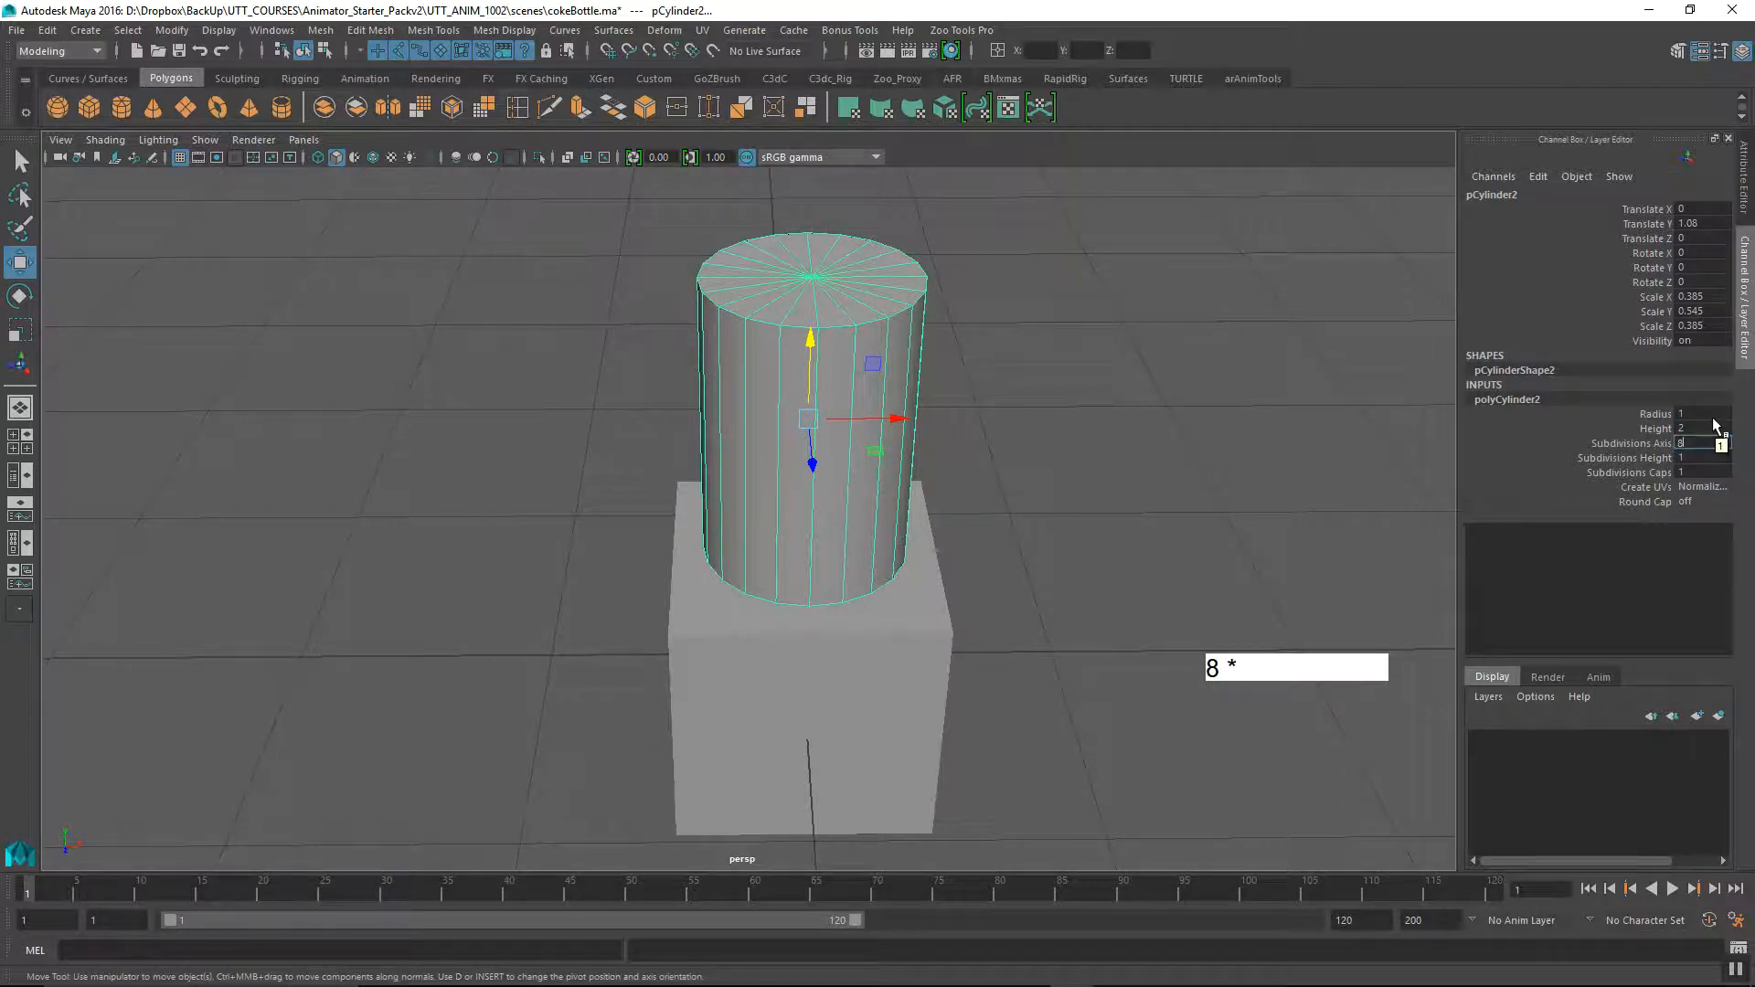
pyautogui.write('8')
pyautogui.press('KP_Enter')
pyautogui.keyDown('alt'); pyautogui.moveTo(971, 667); pyautogui.dragTo(936, 659); pyautogui.keyUp('alt')
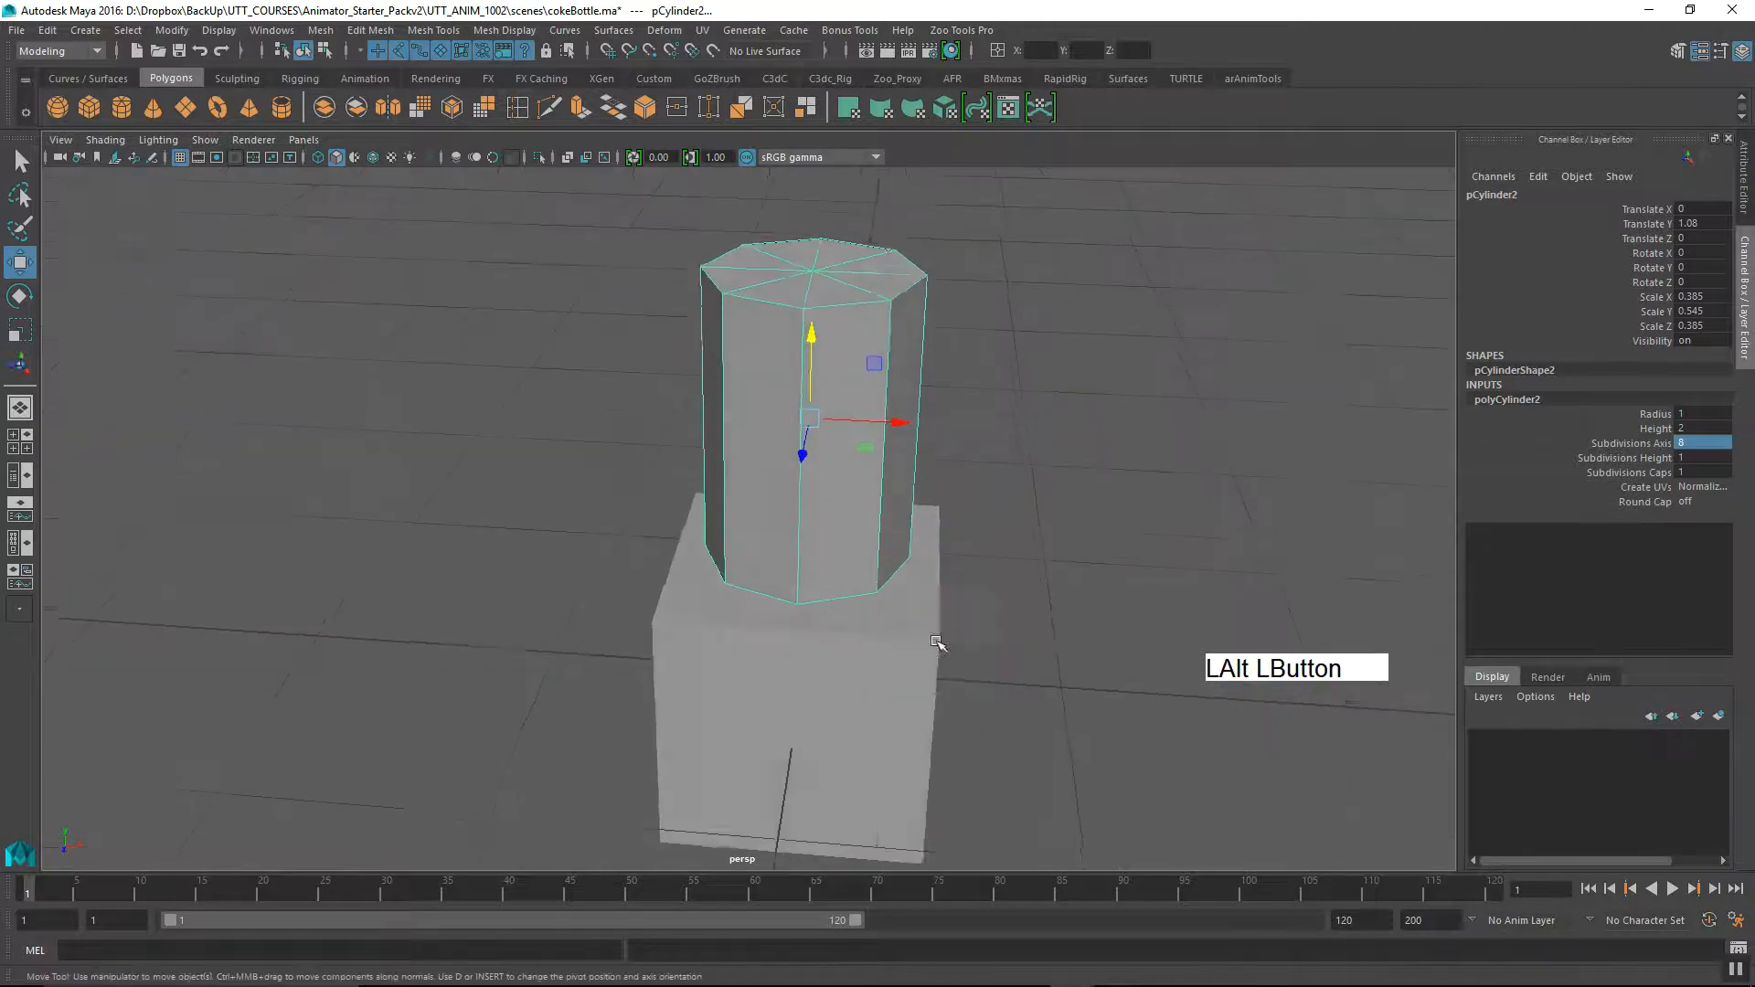
pyautogui.keyDown('alt'); pyautogui.moveTo(935, 659); pyautogui.dragTo(1009, 595, button='middle'); pyautogui.keyUp('alt')
# Set the cylinder's Subdivisions Height to 3.
pyautogui.click(1626, 465)
pyautogui.moveTo(1275, 478); pyautogui.dragTo(1123, 525, button='middle')
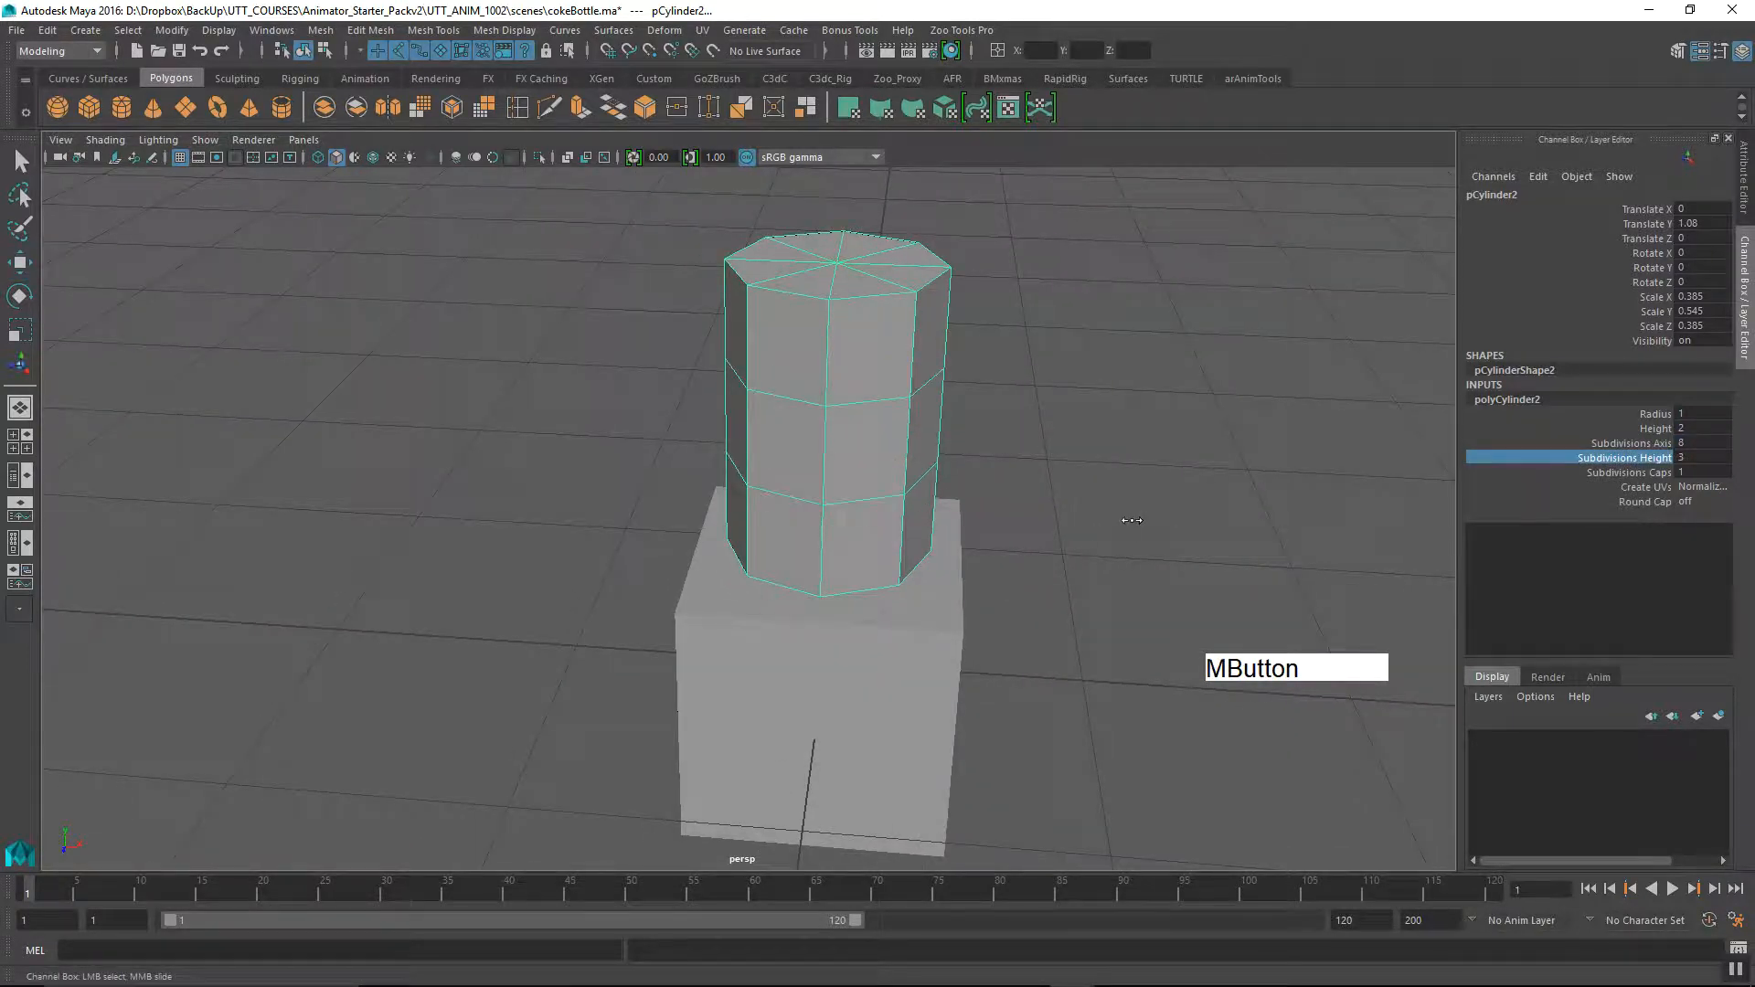
pyautogui.keyDown('alt'); pyautogui.moveTo(926, 537); pyautogui.dragTo(1022, 579, button='right'); pyautogui.keyUp('alt')
pyautogui.keyDown('alt'); pyautogui.moveTo(1023, 579); pyautogui.dragTo(1069, 580); pyautogui.keyUp('alt')
pyautogui.keyDown('alt'); pyautogui.moveTo(1069, 579); pyautogui.dragTo(940, 615, button='middle'); pyautogui.keyUp('alt')
# Preview the cylinder smoothed, return to the unsmoothed display, and compare its eight sides with the cube's top face.
pyautogui.press('3')
pyautogui.keyDown('alt'); pyautogui.moveTo(1011, 595); pyautogui.dragTo(827, 598); pyautogui.keyUp('alt')
pyautogui.press('1')
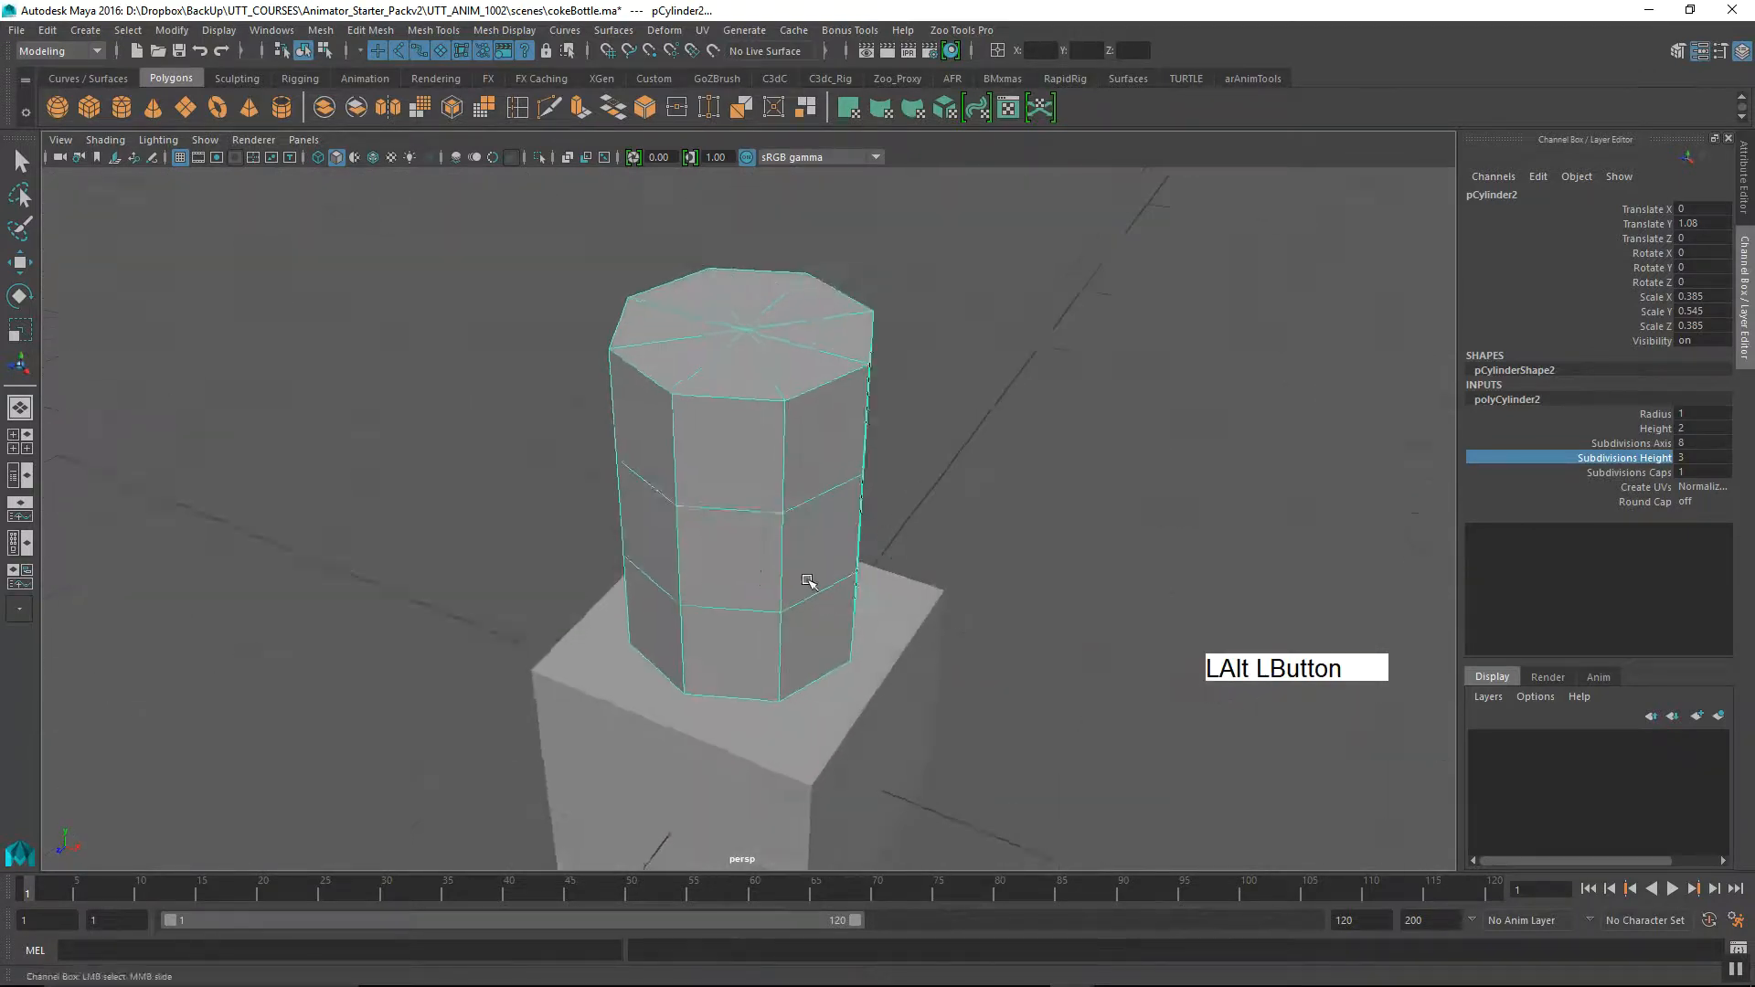
pyautogui.keyDown('alt'); pyautogui.moveTo(828, 598); pyautogui.dragTo(795, 451, button='middle'); pyautogui.keyUp('alt')
pyautogui.keyDown('alt'); pyautogui.moveTo(795, 451); pyautogui.dragTo(844, 608, button='right'); pyautogui.keyUp('alt')
pyautogui.keyDown('alt'); pyautogui.moveTo(845, 607); pyautogui.dragTo(749, 612); pyautogui.keyUp('alt')
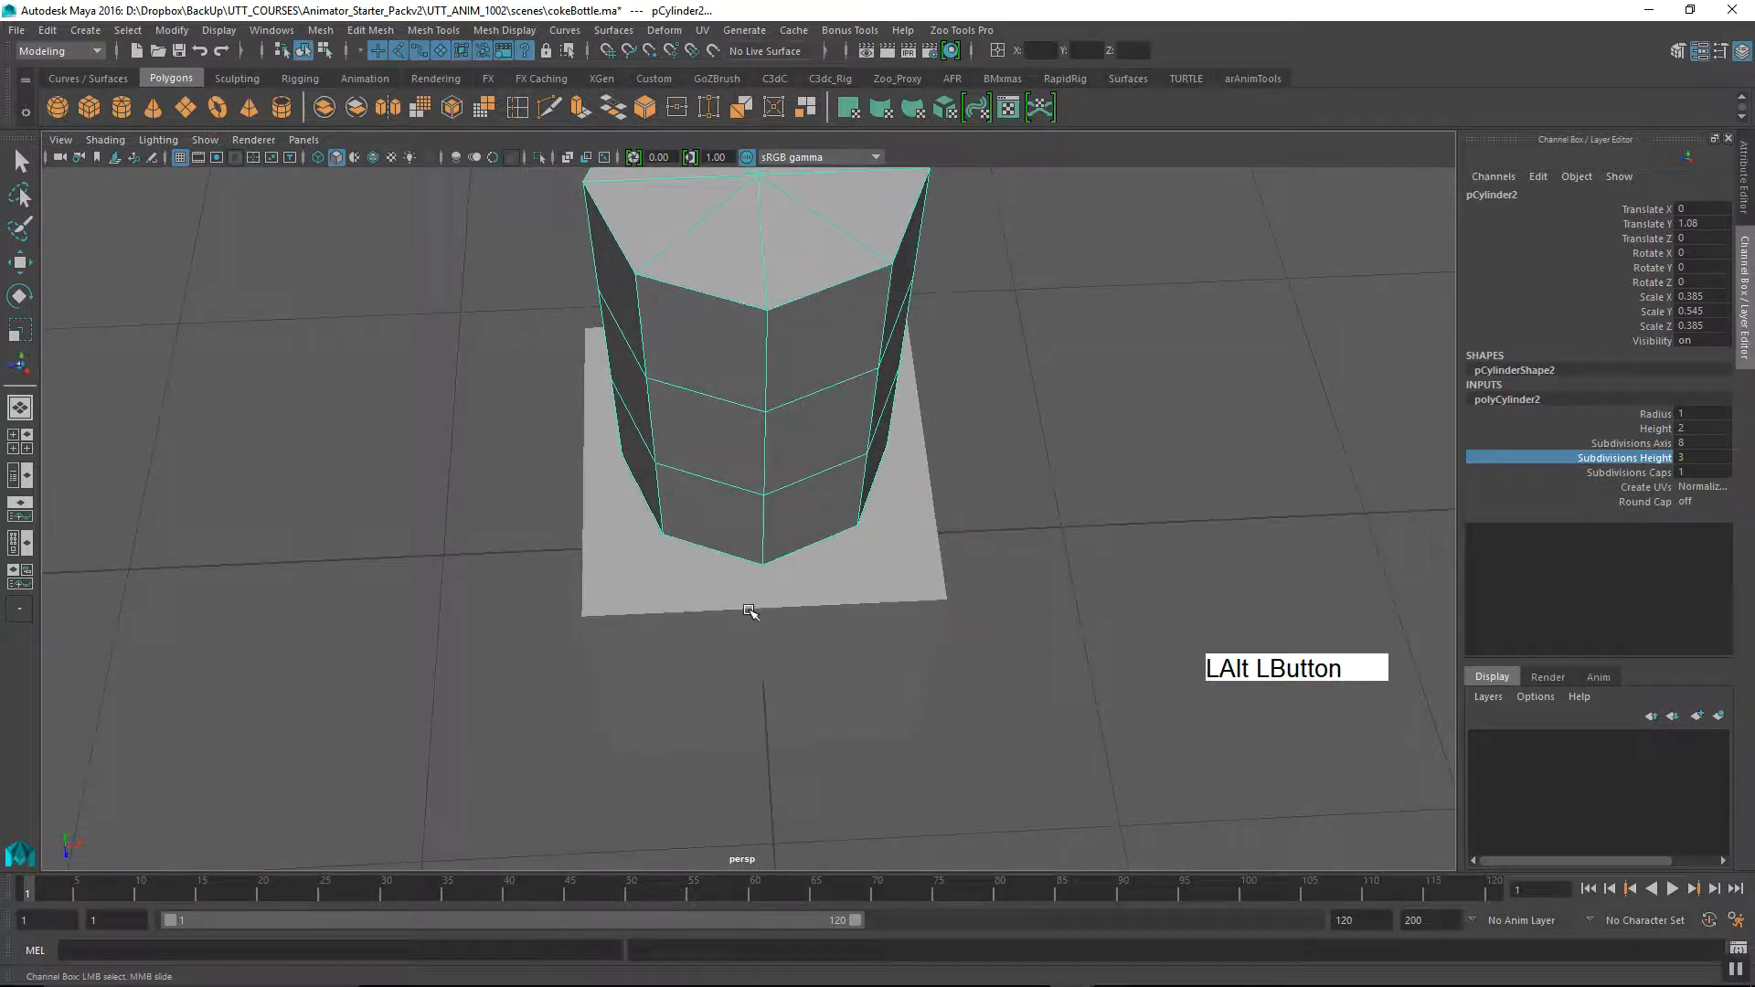
pyautogui.keyDown('alt'); pyautogui.moveTo(598, 606); pyautogui.dragTo(738, 566); pyautogui.keyUp('alt')
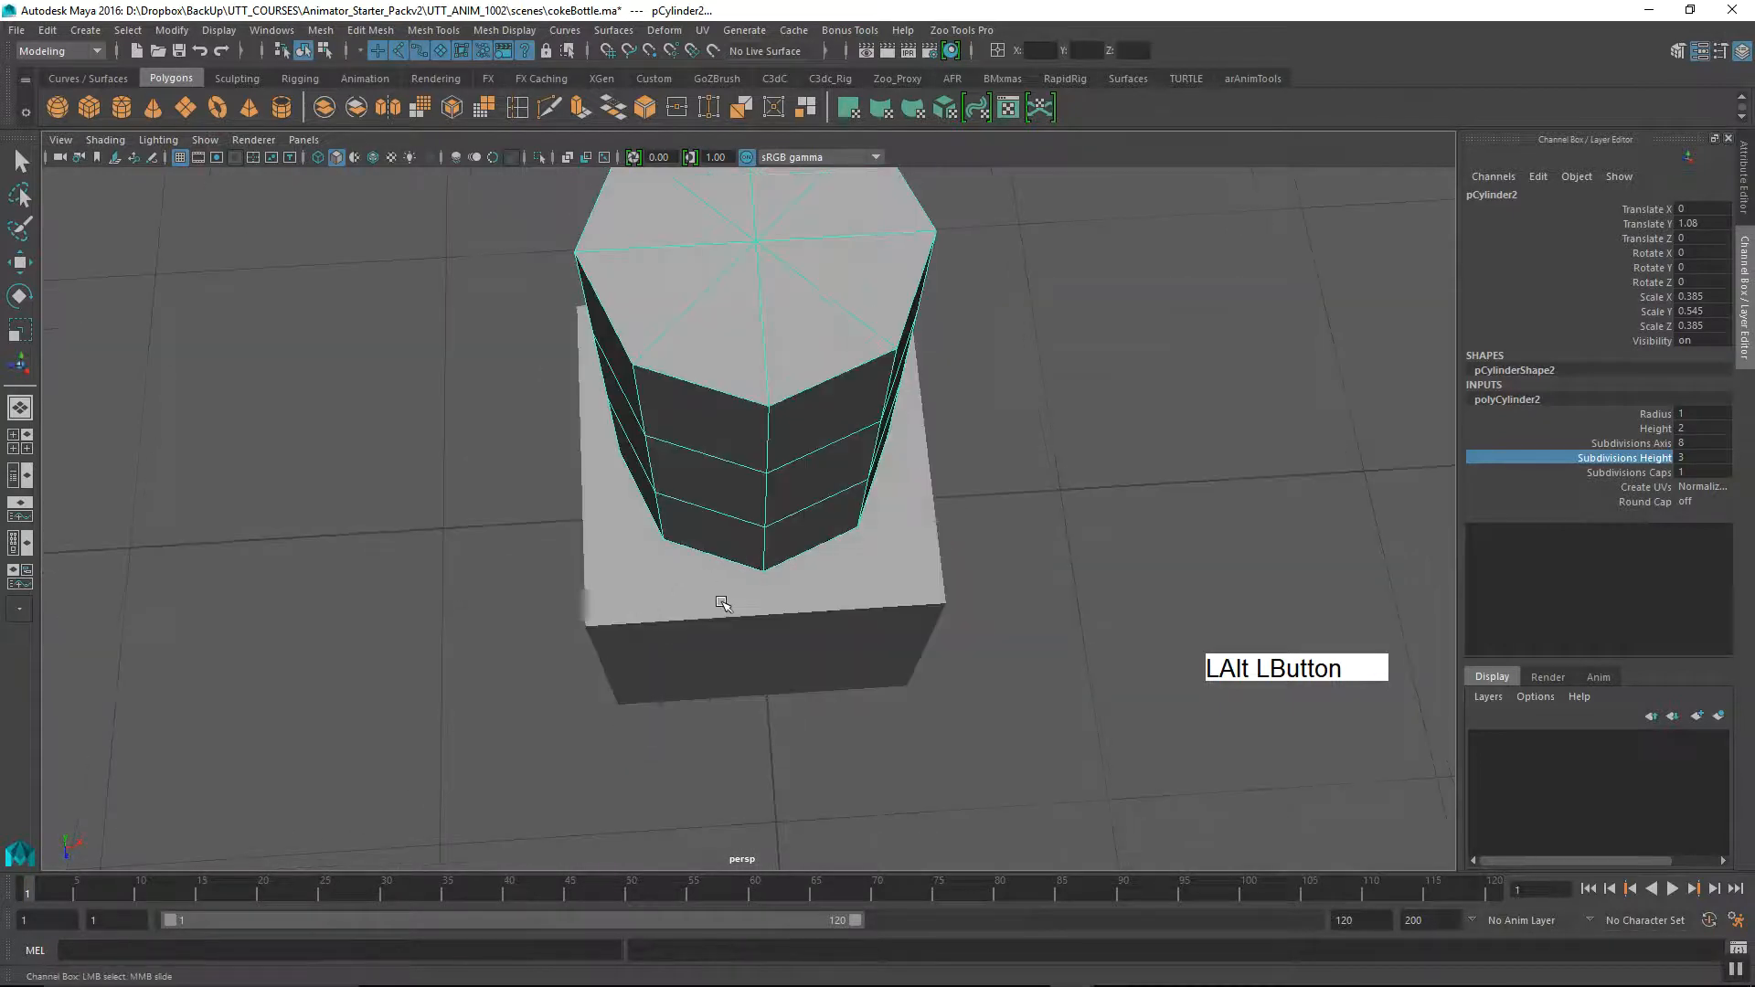
pyautogui.keyDown('alt'); pyautogui.moveTo(939, 580); pyautogui.dragTo(708, 574); pyautogui.keyUp('alt')
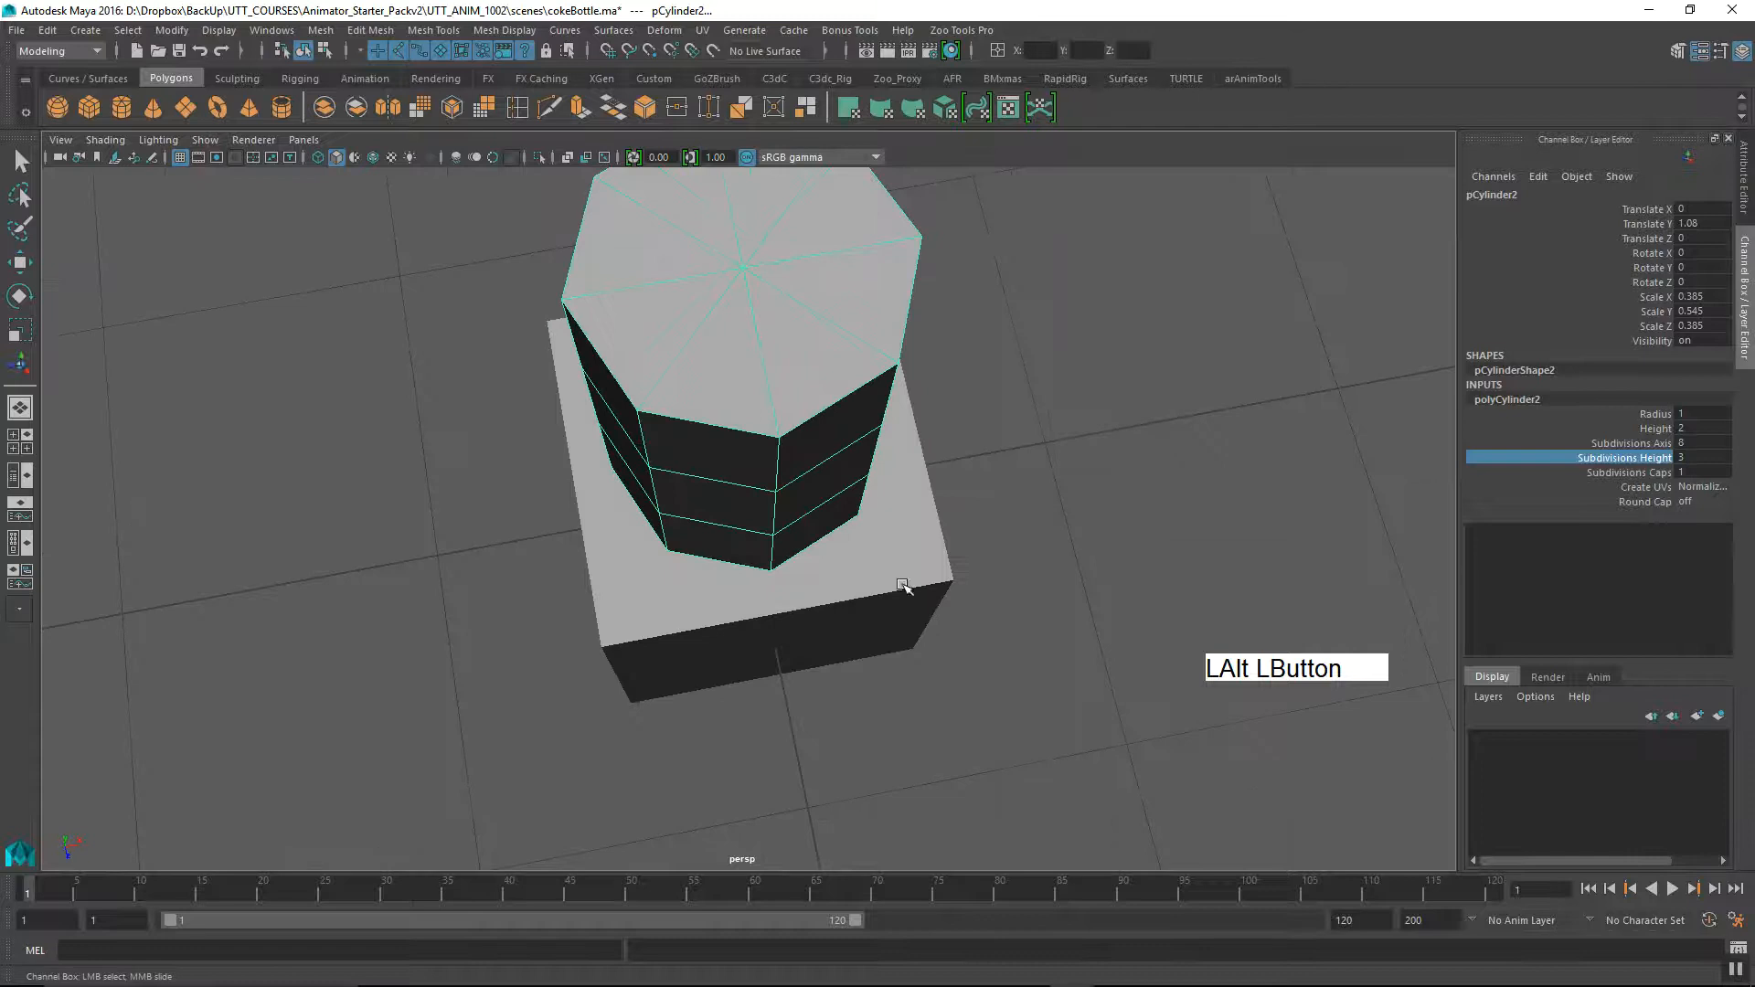
pyautogui.keyDown('alt'); pyautogui.moveTo(864, 658); pyautogui.dragTo(812, 661); pyautogui.keyUp('alt')
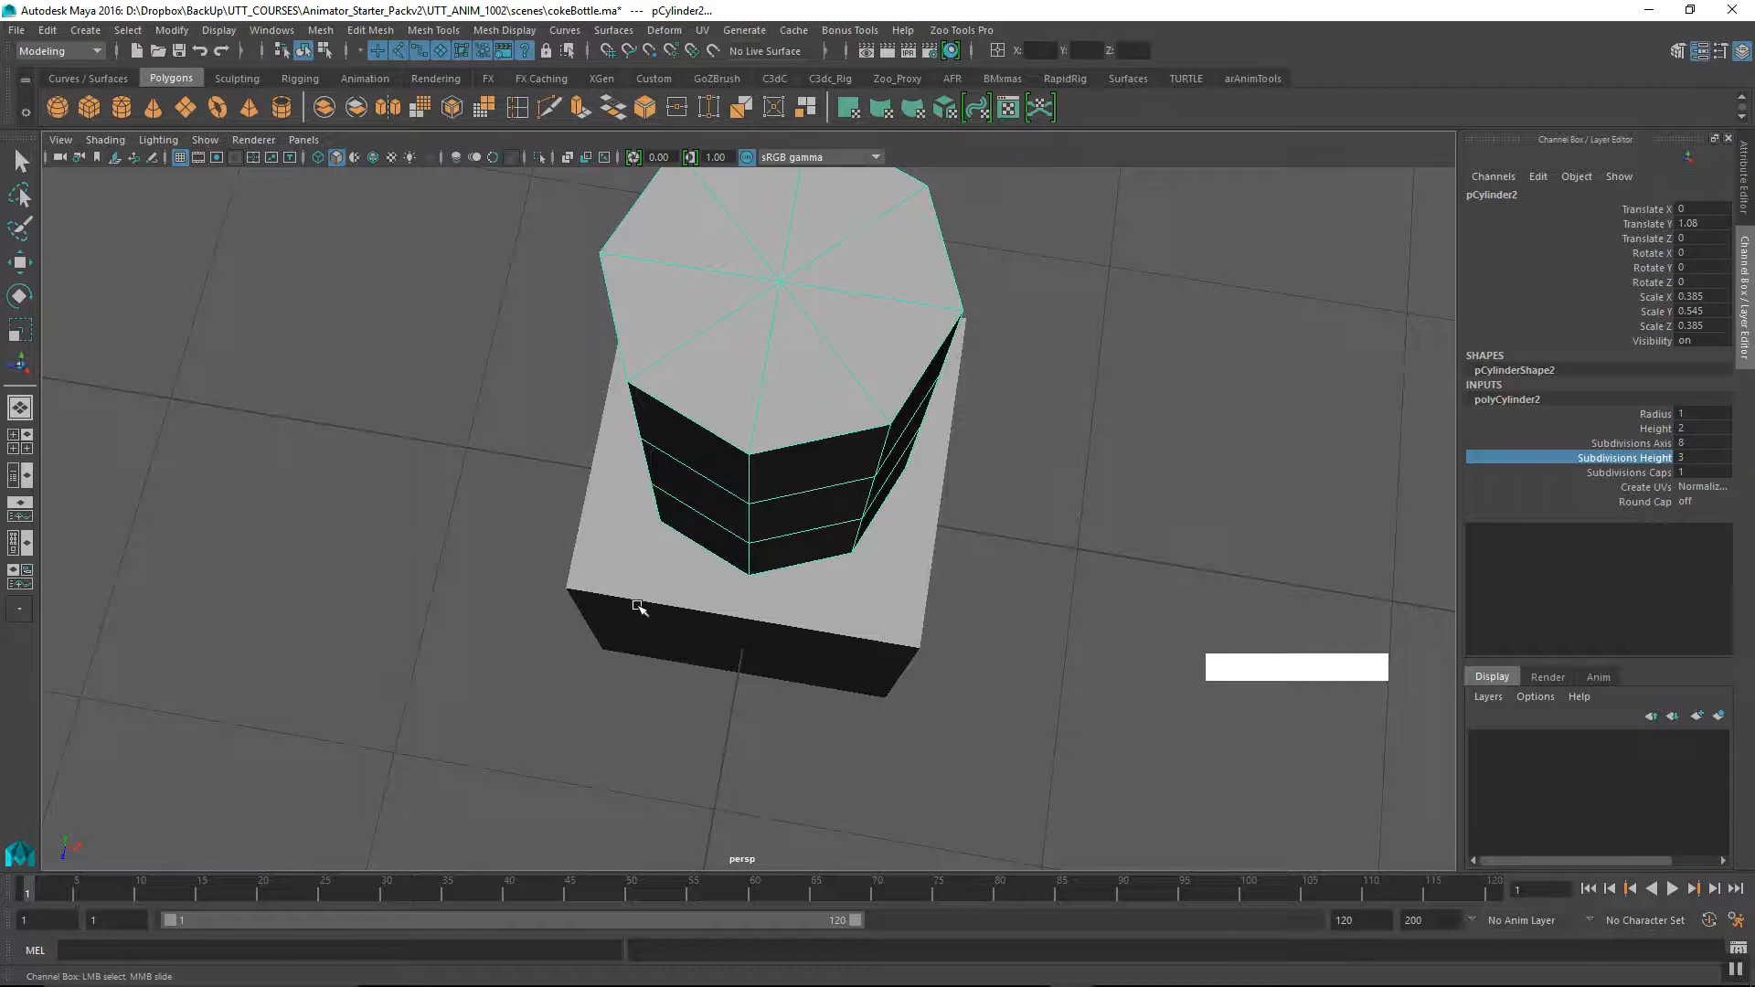
pyautogui.moveTo(640, 606)
pyautogui.keyDown('alt'); pyautogui.mouseDown()
pyautogui.moveTo(646, 627)
pyautogui.moveTo(654, 615)
pyautogui.mouseUp(); pyautogui.keyUp('alt')
pyautogui.keyDown('alt'); pyautogui.moveTo(654, 615); pyautogui.dragTo(667, 618, button='right'); pyautogui.keyUp('alt')
pyautogui.keyDown('alt'); pyautogui.moveTo(666, 619); pyautogui.dragTo(572, 498); pyautogui.keyUp('alt')
# Clear the selection and turn on Wireframe on Shaded for the perspective view.
pyautogui.click(433, 558)
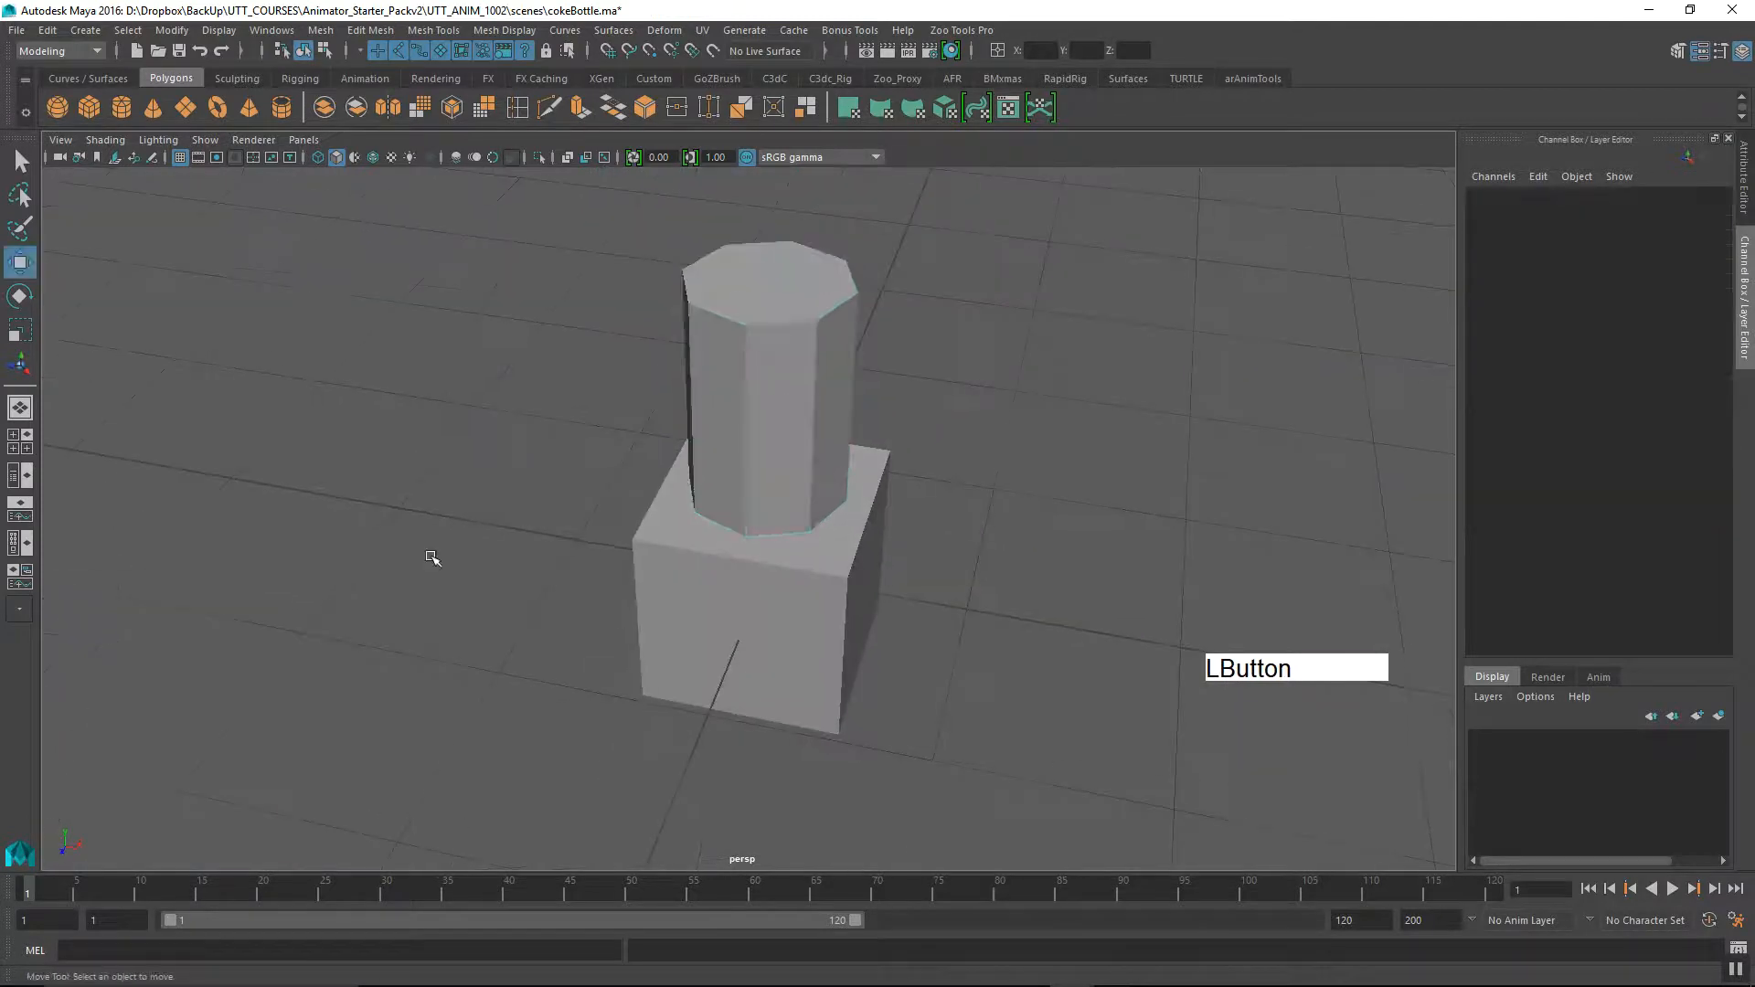
pyautogui.click(106, 141)
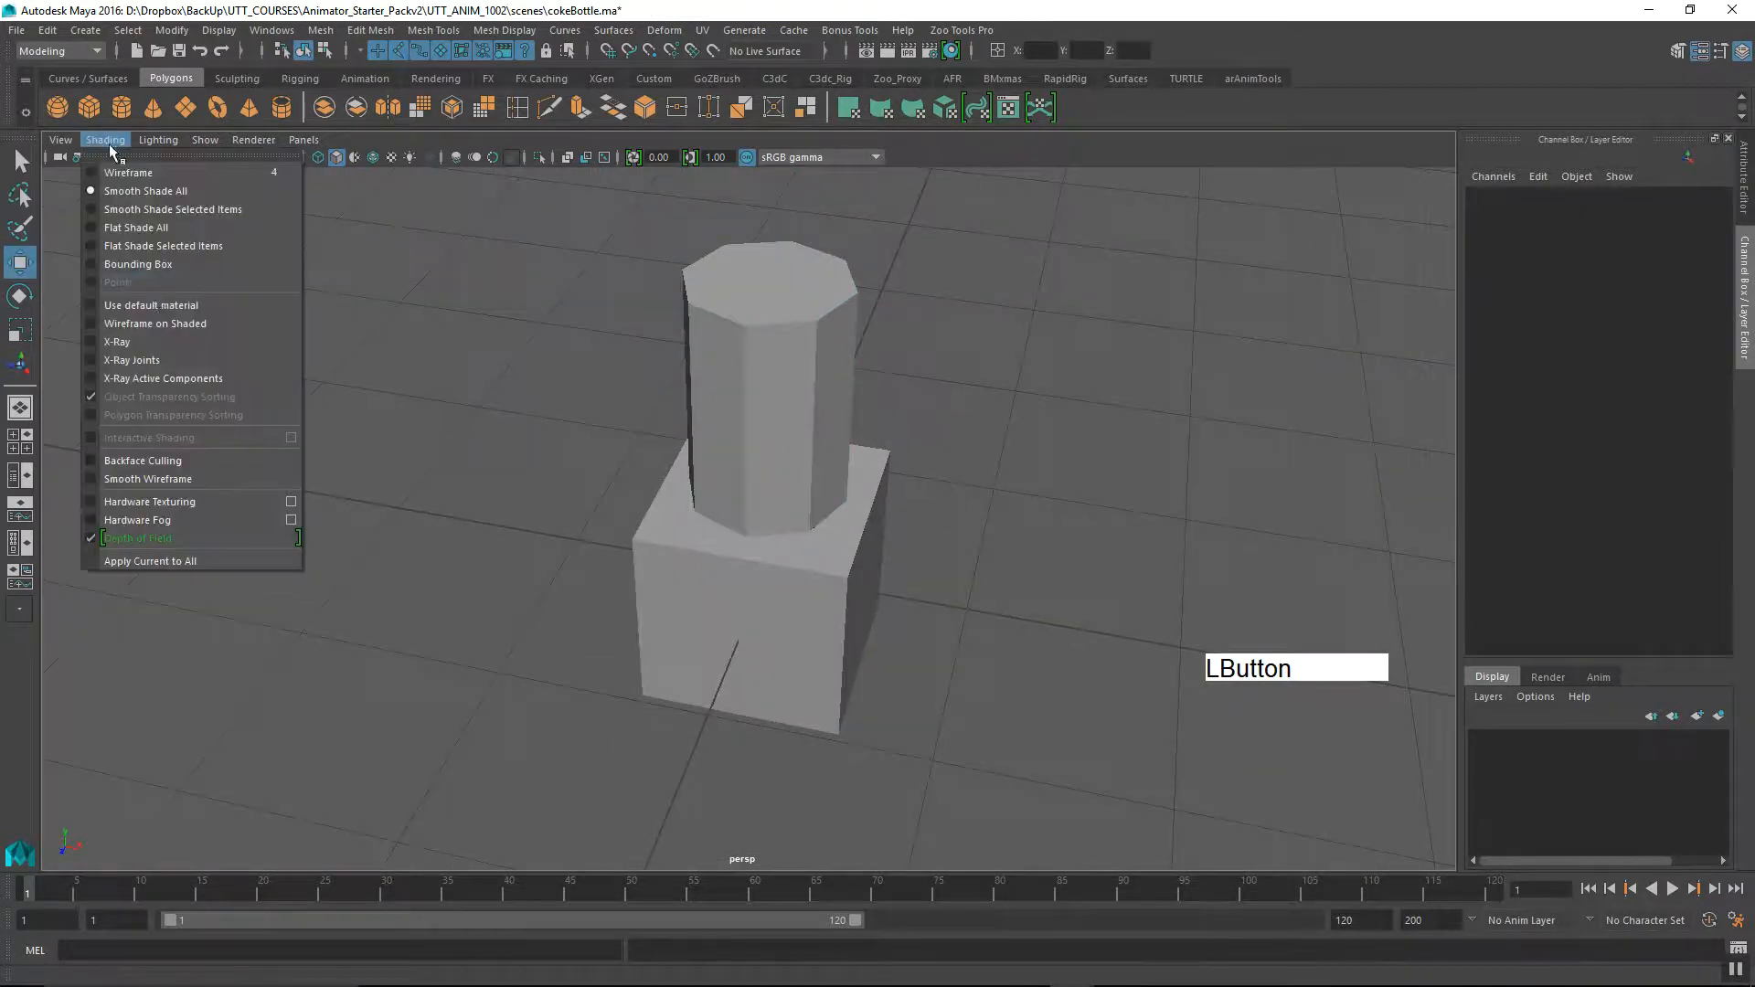
pyautogui.click(155, 323)
pyautogui.moveTo(396, 490)
pyautogui.keyDown('alt'); pyautogui.mouseDown()
pyautogui.moveTo(704, 697)
pyautogui.moveTo(646, 709)
pyautogui.mouseUp(); pyautogui.keyUp('alt')
pyautogui.moveTo(647, 709)
pyautogui.keyDown('alt'); pyautogui.mouseDown(button='right')
pyautogui.moveTo(679, 717)
pyautogui.moveTo(584, 661)
pyautogui.mouseUp(button='right'); pyautogui.keyUp('alt')
pyautogui.keyDown('alt'); pyautogui.moveTo(584, 662); pyautogui.dragTo(600, 612); pyautogui.keyUp('alt')
# Set the cube's Subdivisions Width, Height and Depth to 2.
pyautogui.click(600, 612)
pyautogui.keyDown('alt'); pyautogui.moveTo(601, 612); pyautogui.dragTo(666, 658, button='middle'); pyautogui.keyUp('alt')
pyautogui.keyDown('alt'); pyautogui.moveTo(666, 658); pyautogui.dragTo(746, 671, button='right'); pyautogui.keyUp('alt')
pyautogui.click(1517, 400)
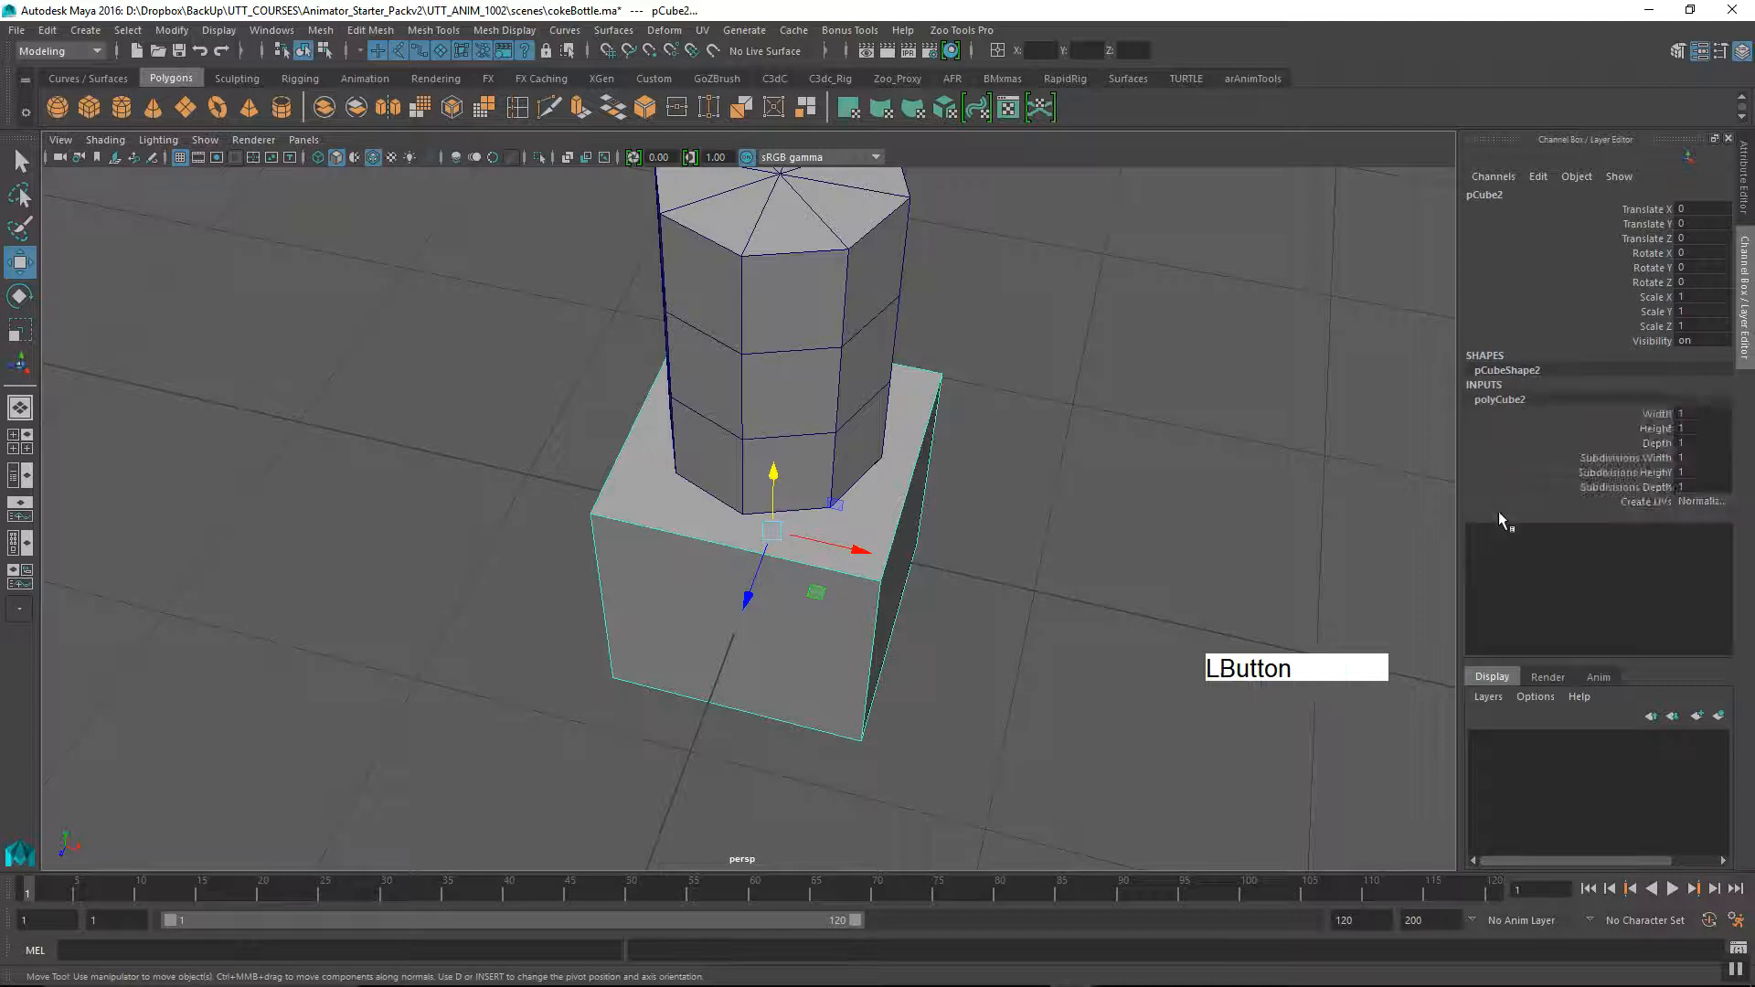
pyautogui.moveTo(1635, 462); pyautogui.dragTo(1629, 488)
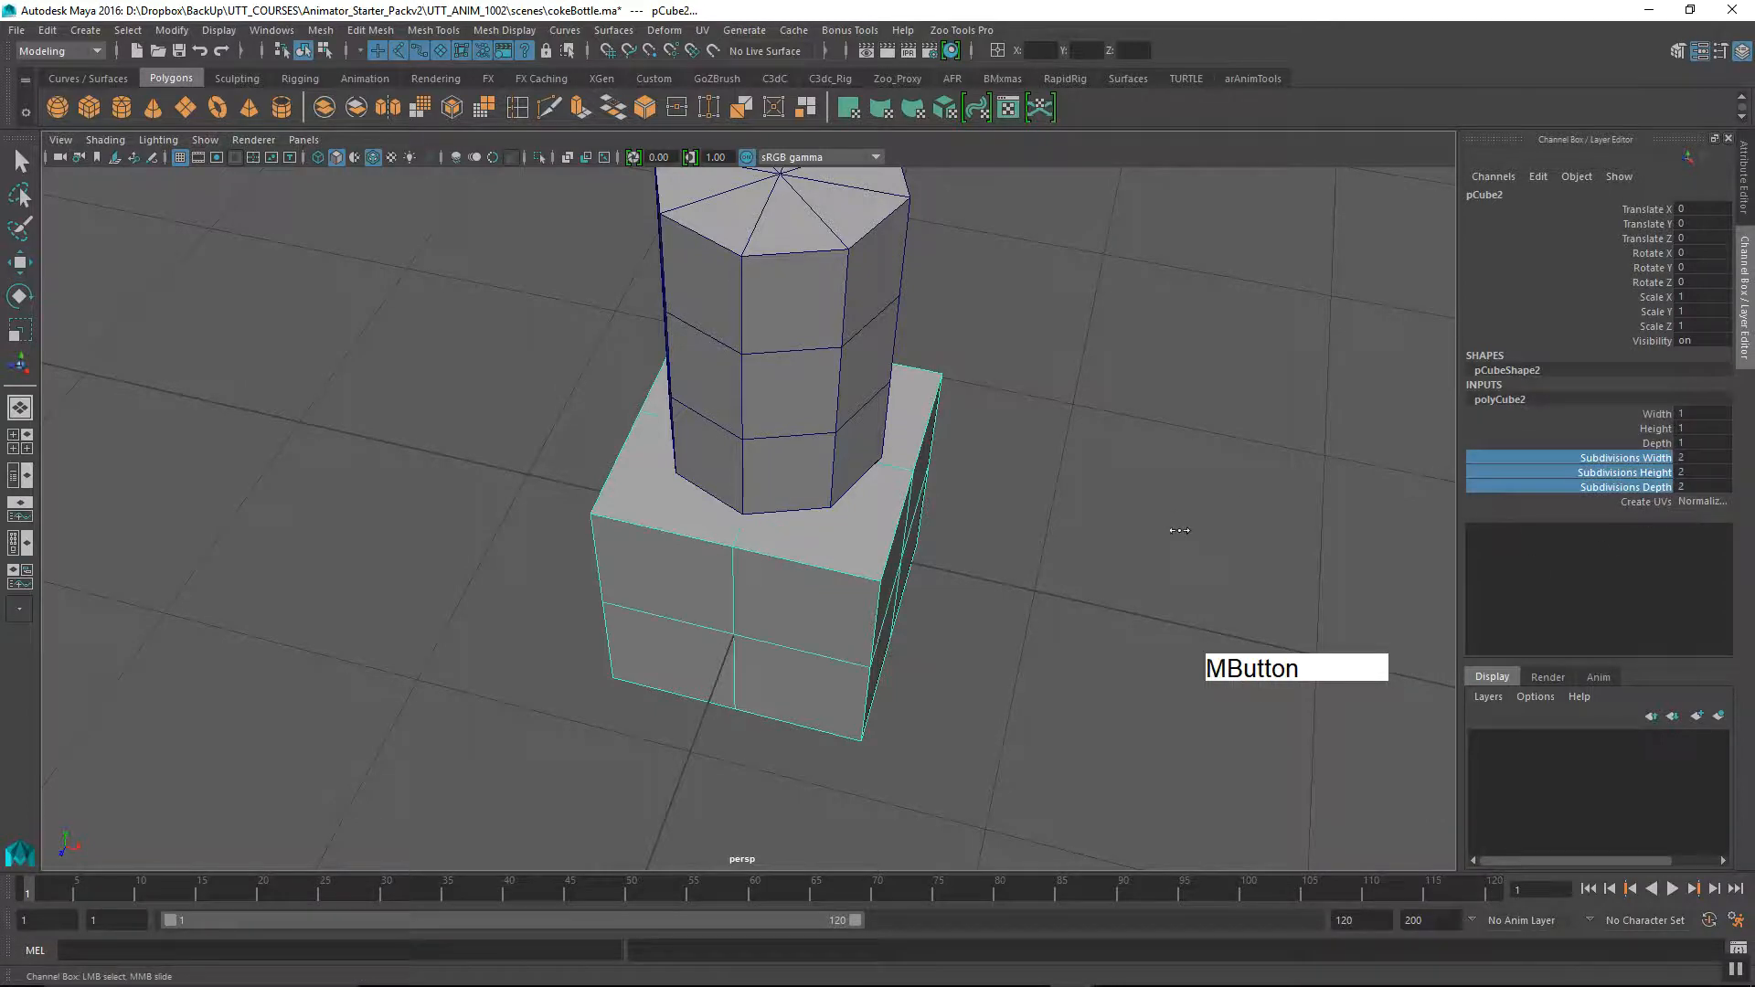
pyautogui.moveTo(943, 660)
pyautogui.keyDown('alt'); pyautogui.mouseDown()
pyautogui.moveTo(858, 634)
pyautogui.moveTo(923, 644)
pyautogui.mouseUp(); pyautogui.keyUp('alt')
pyautogui.keyDown('alt'); pyautogui.moveTo(923, 645); pyautogui.dragTo(1003, 658, button='right'); pyautogui.keyUp('alt')
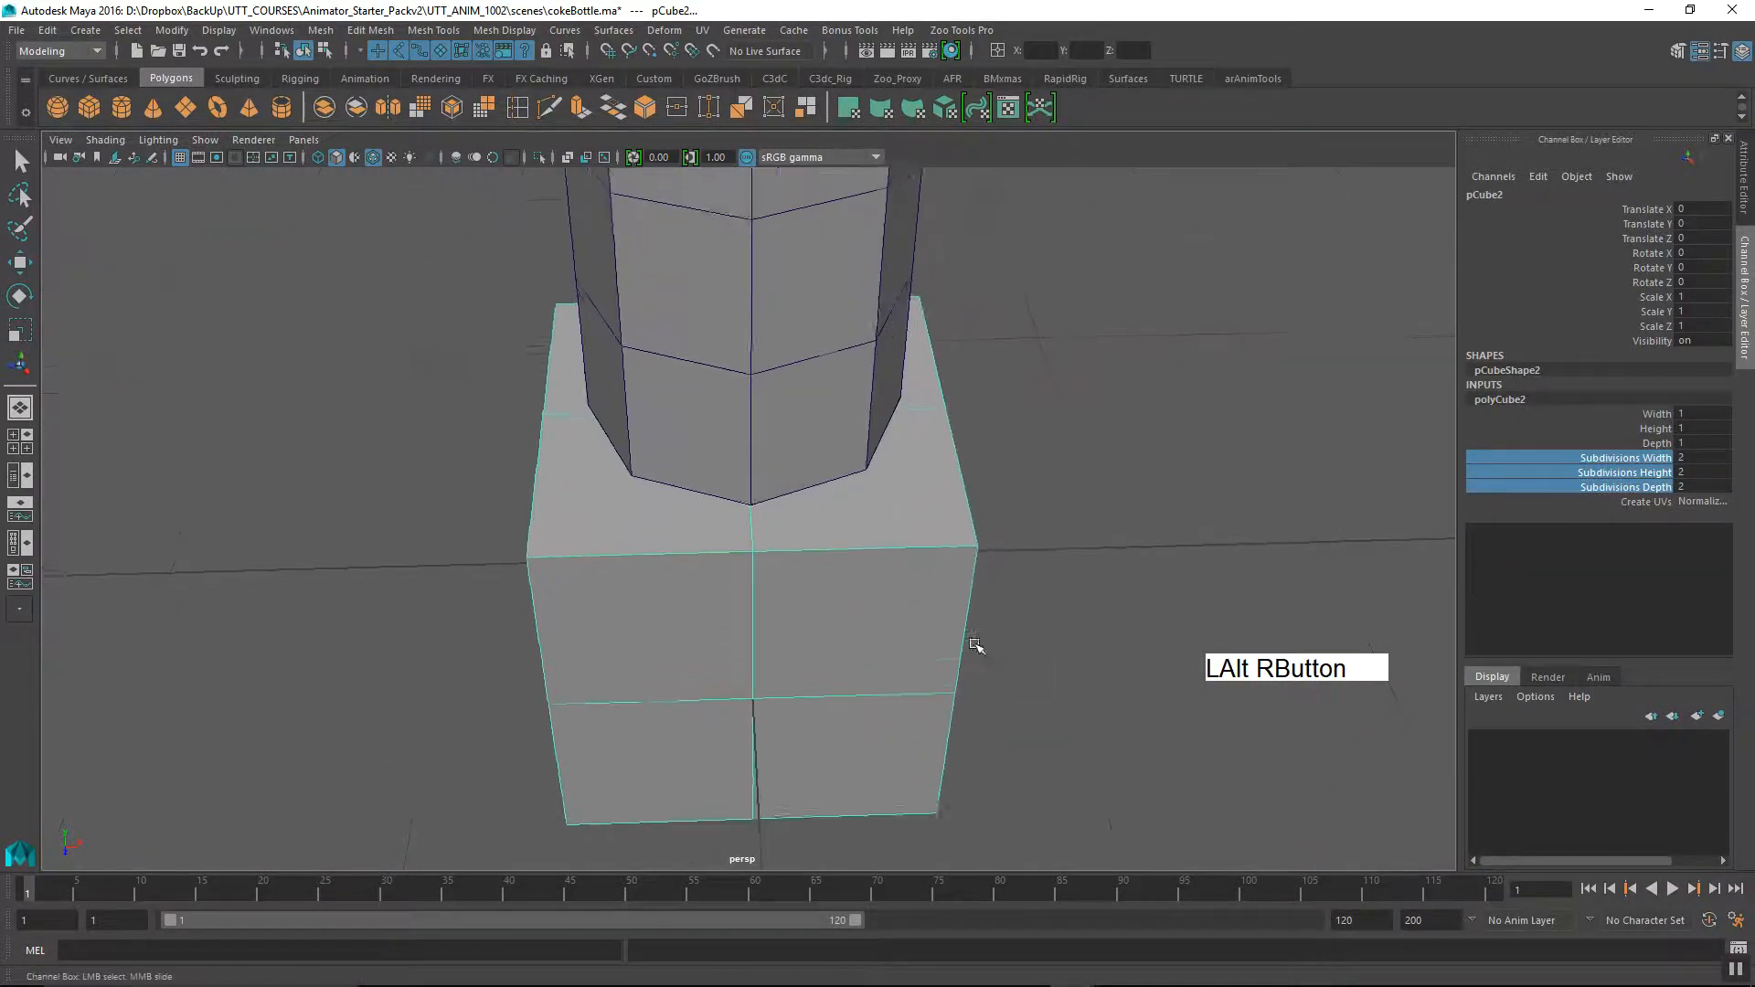
pyautogui.keyDown('alt'); pyautogui.moveTo(1002, 658); pyautogui.dragTo(996, 672, button='middle'); pyautogui.keyUp('alt')
pyautogui.keyDown('alt'); pyautogui.moveTo(997, 672); pyautogui.dragTo(1183, 605); pyautogui.keyUp('alt')
# Delete all the faces on the top of the cube below the cylinder.
pyautogui.keyDown('alt'); pyautogui.moveTo(704, 660); pyautogui.dragTo(722, 650, button='right'); pyautogui.keyUp('alt')
pyautogui.keyDown('alt'); pyautogui.moveTo(721, 650); pyautogui.dragTo(721, 607); pyautogui.keyUp('alt')
pyautogui.keyDown('alt'); pyautogui.moveTo(722, 607); pyautogui.dragTo(702, 645, button='middle'); pyautogui.keyUp('alt')
pyautogui.keyDown('alt'); pyautogui.moveTo(702, 644); pyautogui.dragTo(713, 598); pyautogui.keyUp('alt')
pyautogui.moveTo(720, 441); pyautogui.dragTo(722, 512, button='right')
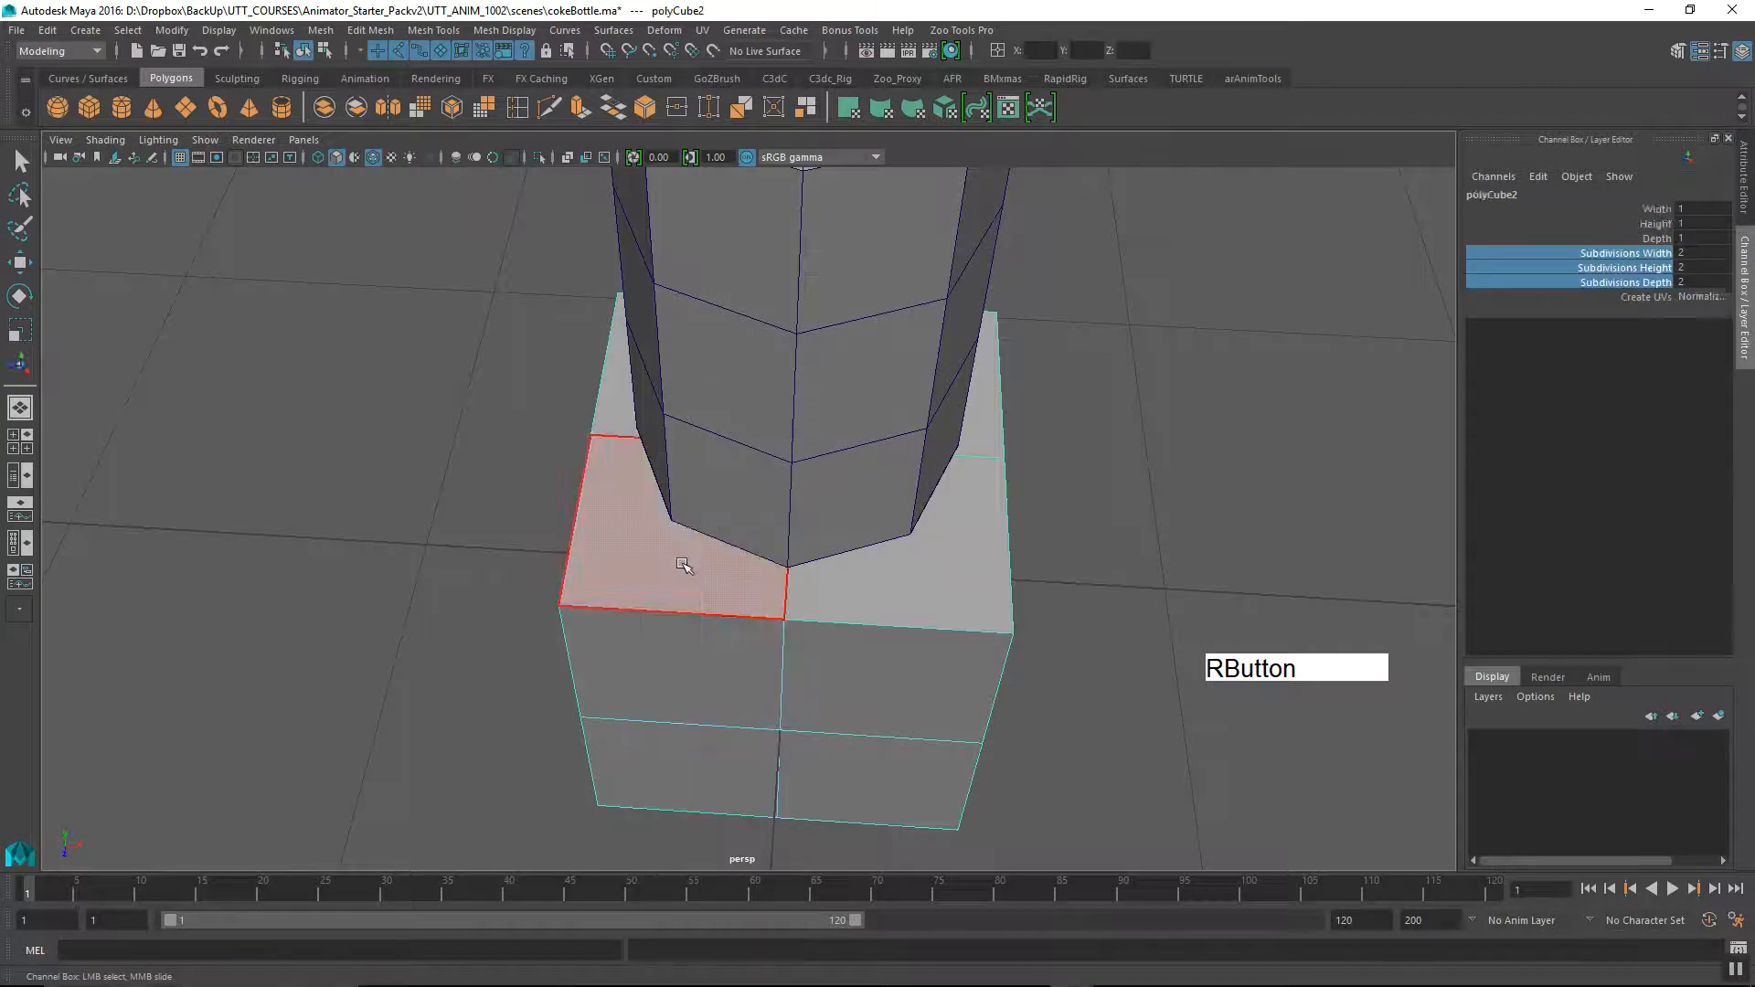
pyautogui.click(686, 565)
pyautogui.press('w')
pyautogui.keyDown('shift'); pyautogui.click(951, 530); pyautogui.keyUp('shift')
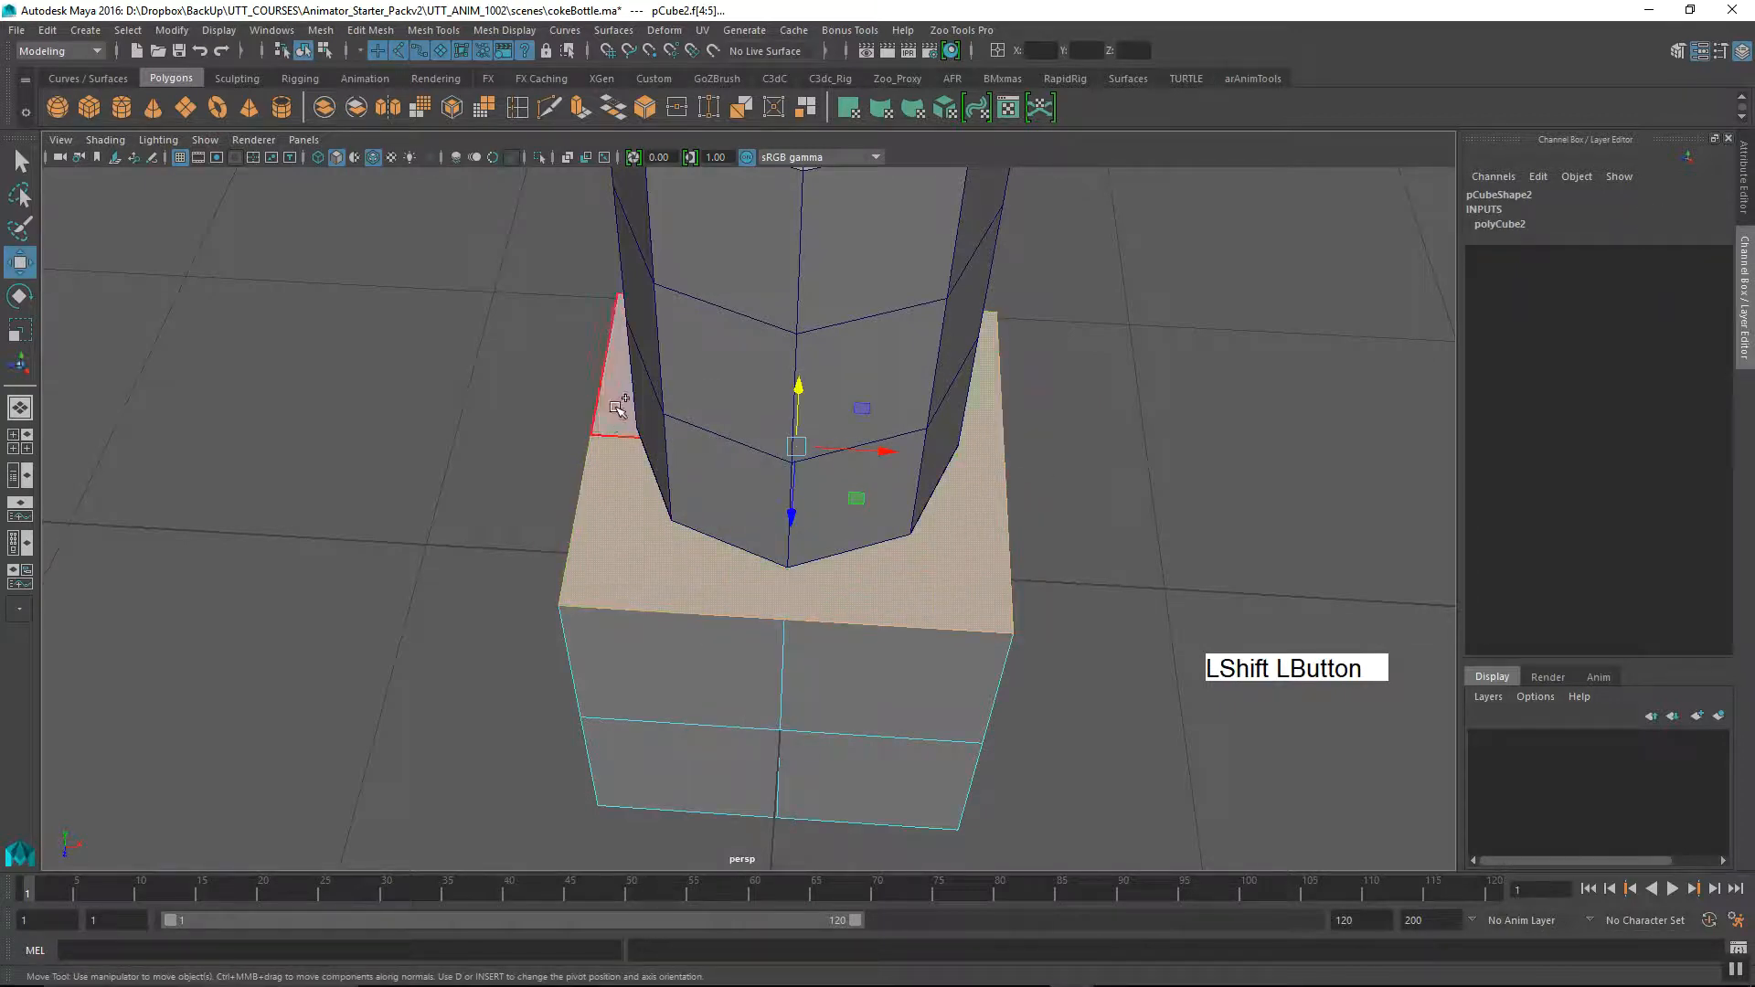
pyautogui.press('Delete')
# Delete all the bottom cap faces of the cylinder while it is isolated, and end the isolation.
pyautogui.keyDown('alt'); pyautogui.moveTo(582, 592); pyautogui.dragTo(736, 498); pyautogui.keyUp('alt')
pyautogui.click(816, 365)
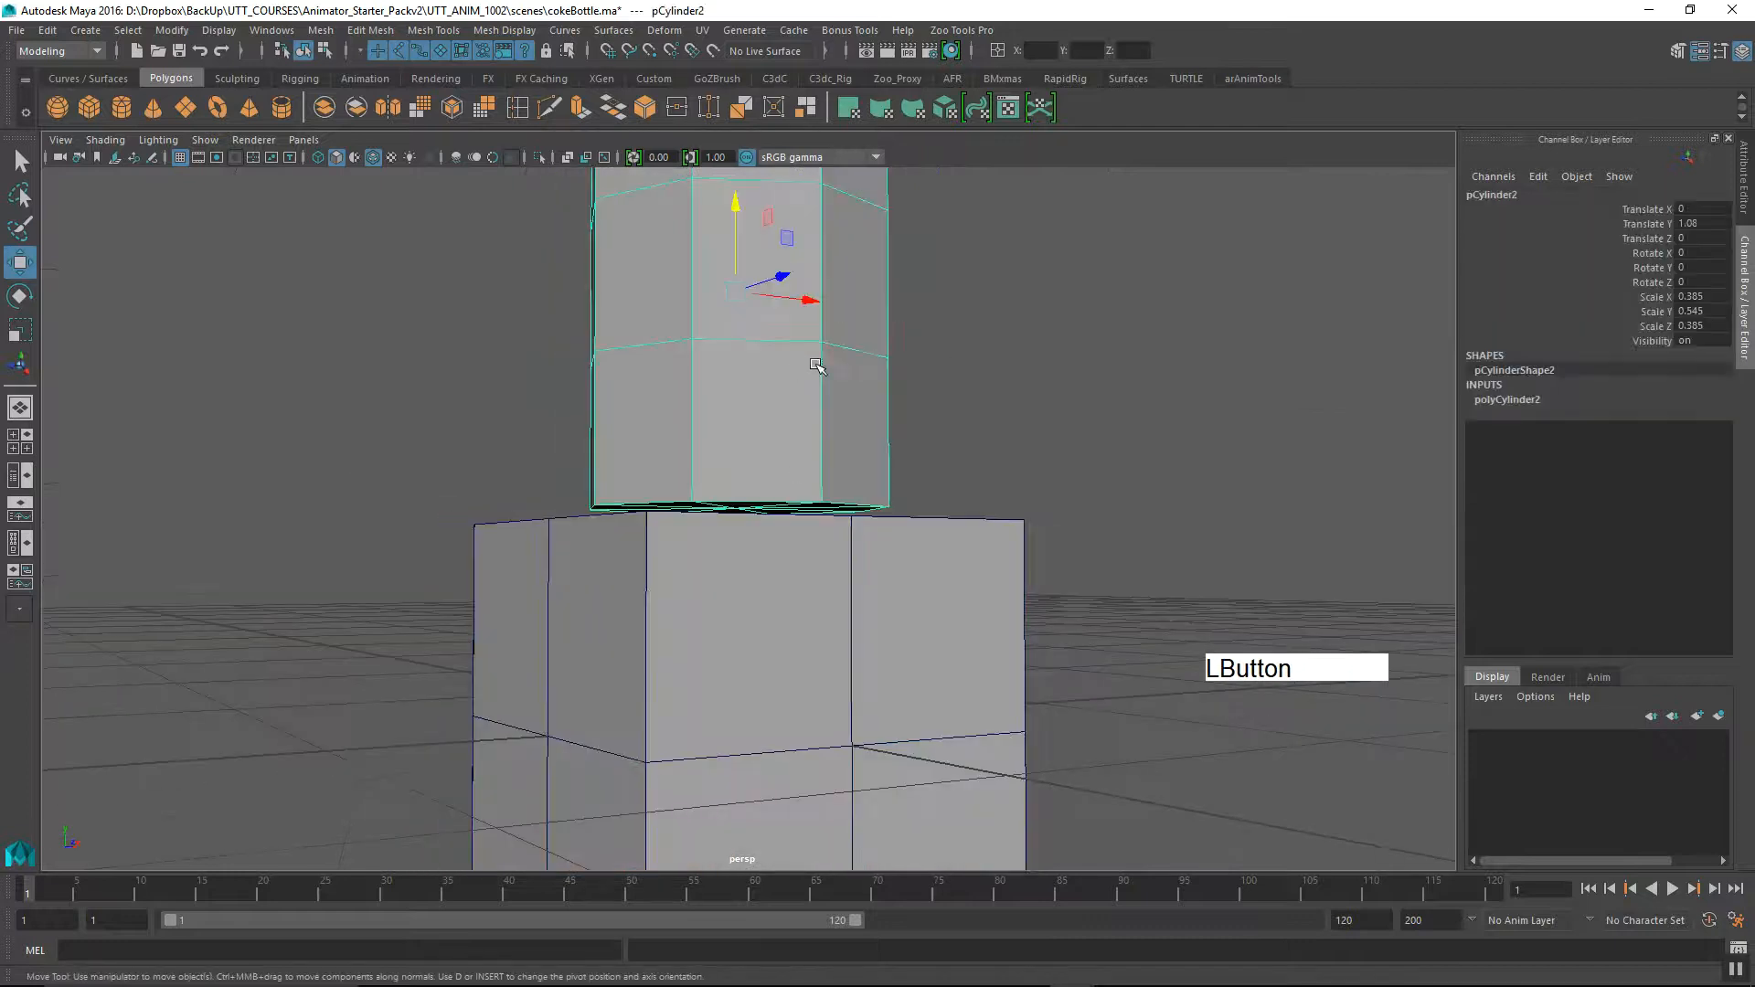
pyautogui.keyDown('alt'); pyautogui.moveTo(855, 417); pyautogui.dragTo(769, 402); pyautogui.keyUp('alt')
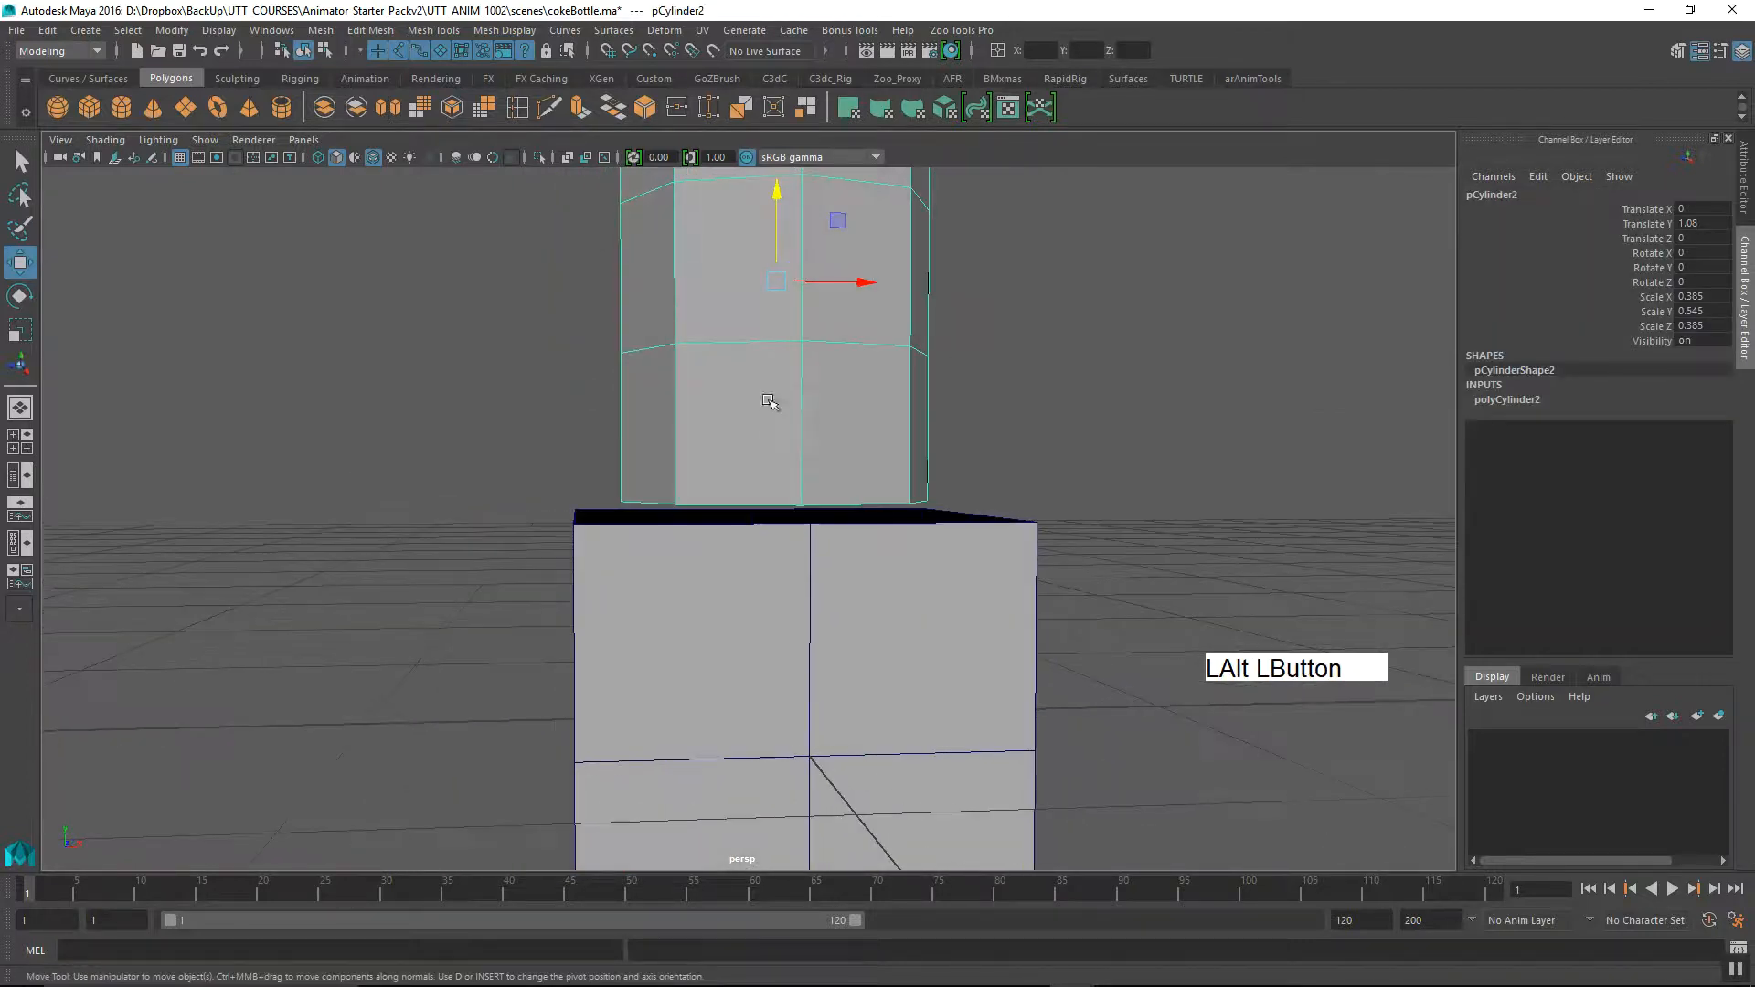
pyautogui.click(540, 158)
pyautogui.keyDown('alt'); pyautogui.moveTo(717, 485); pyautogui.dragTo(802, 500); pyautogui.keyUp('alt')
pyautogui.rightClick(803, 499)
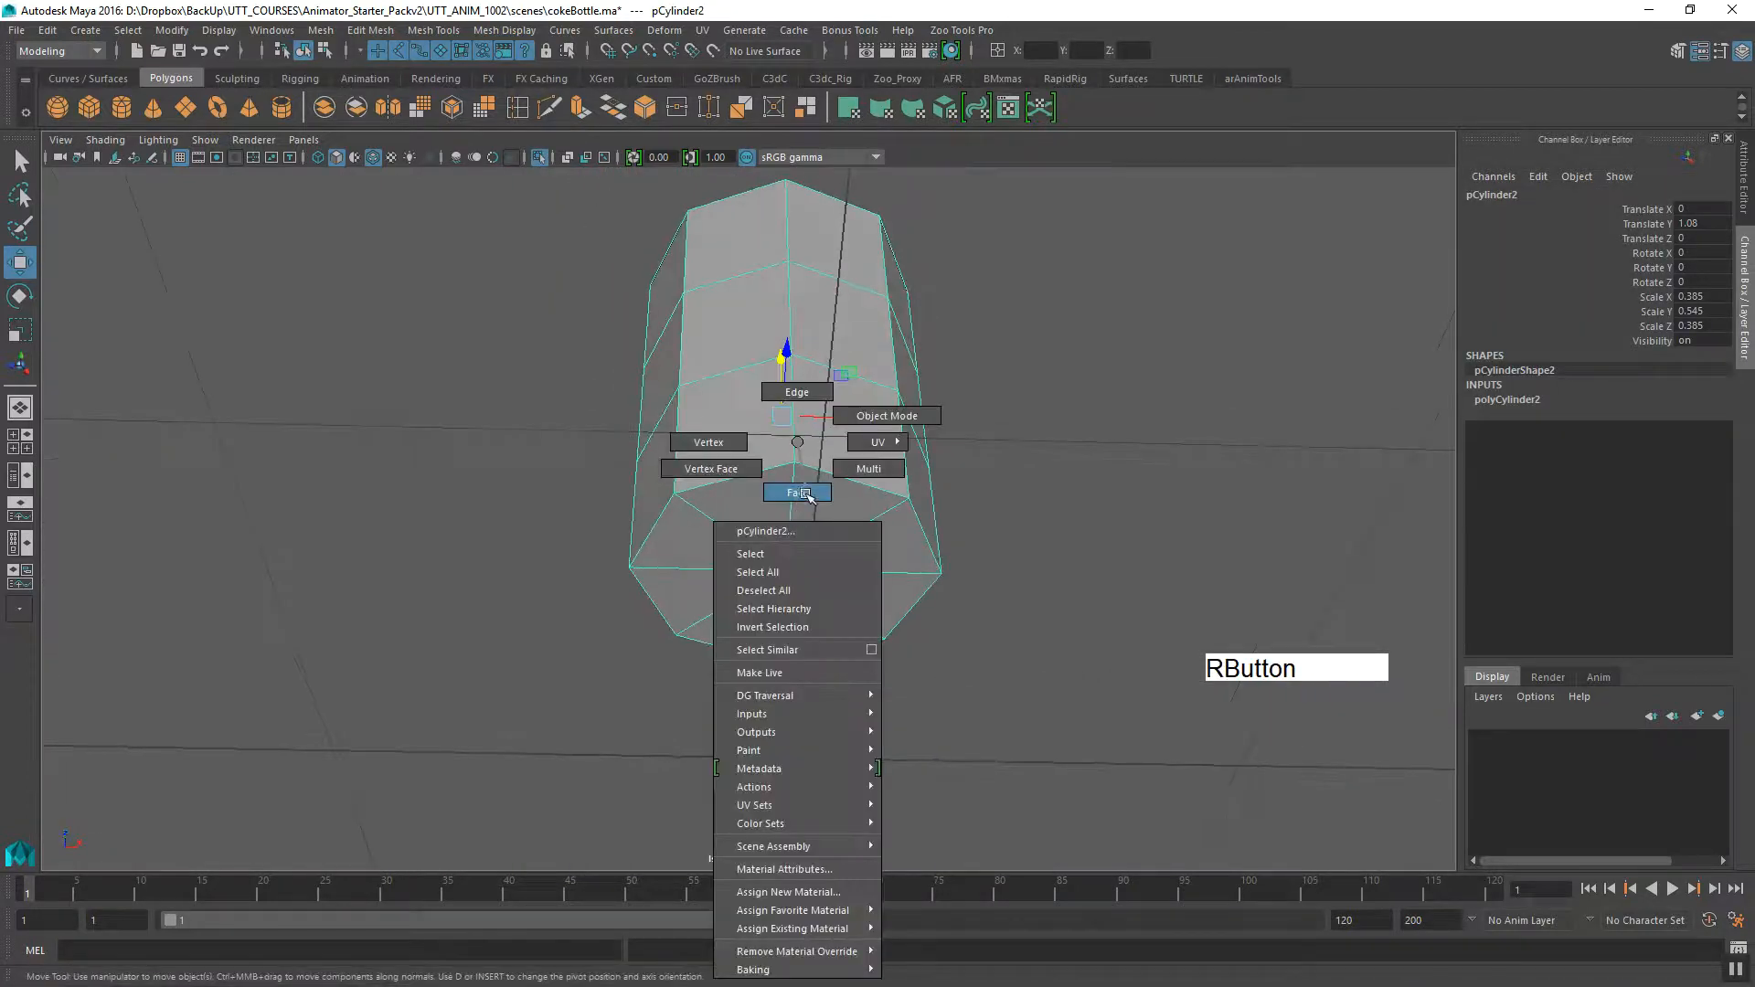
pyautogui.click(749, 514)
pyautogui.moveTo(885, 554)
pyautogui.keyDown('shift'); pyautogui.mouseDown()
pyautogui.moveTo(811, 607)
pyautogui.moveTo(725, 587)
pyautogui.moveTo(695, 544)
pyautogui.mouseUp(); pyautogui.keyUp('shift')
pyautogui.press('Delete')
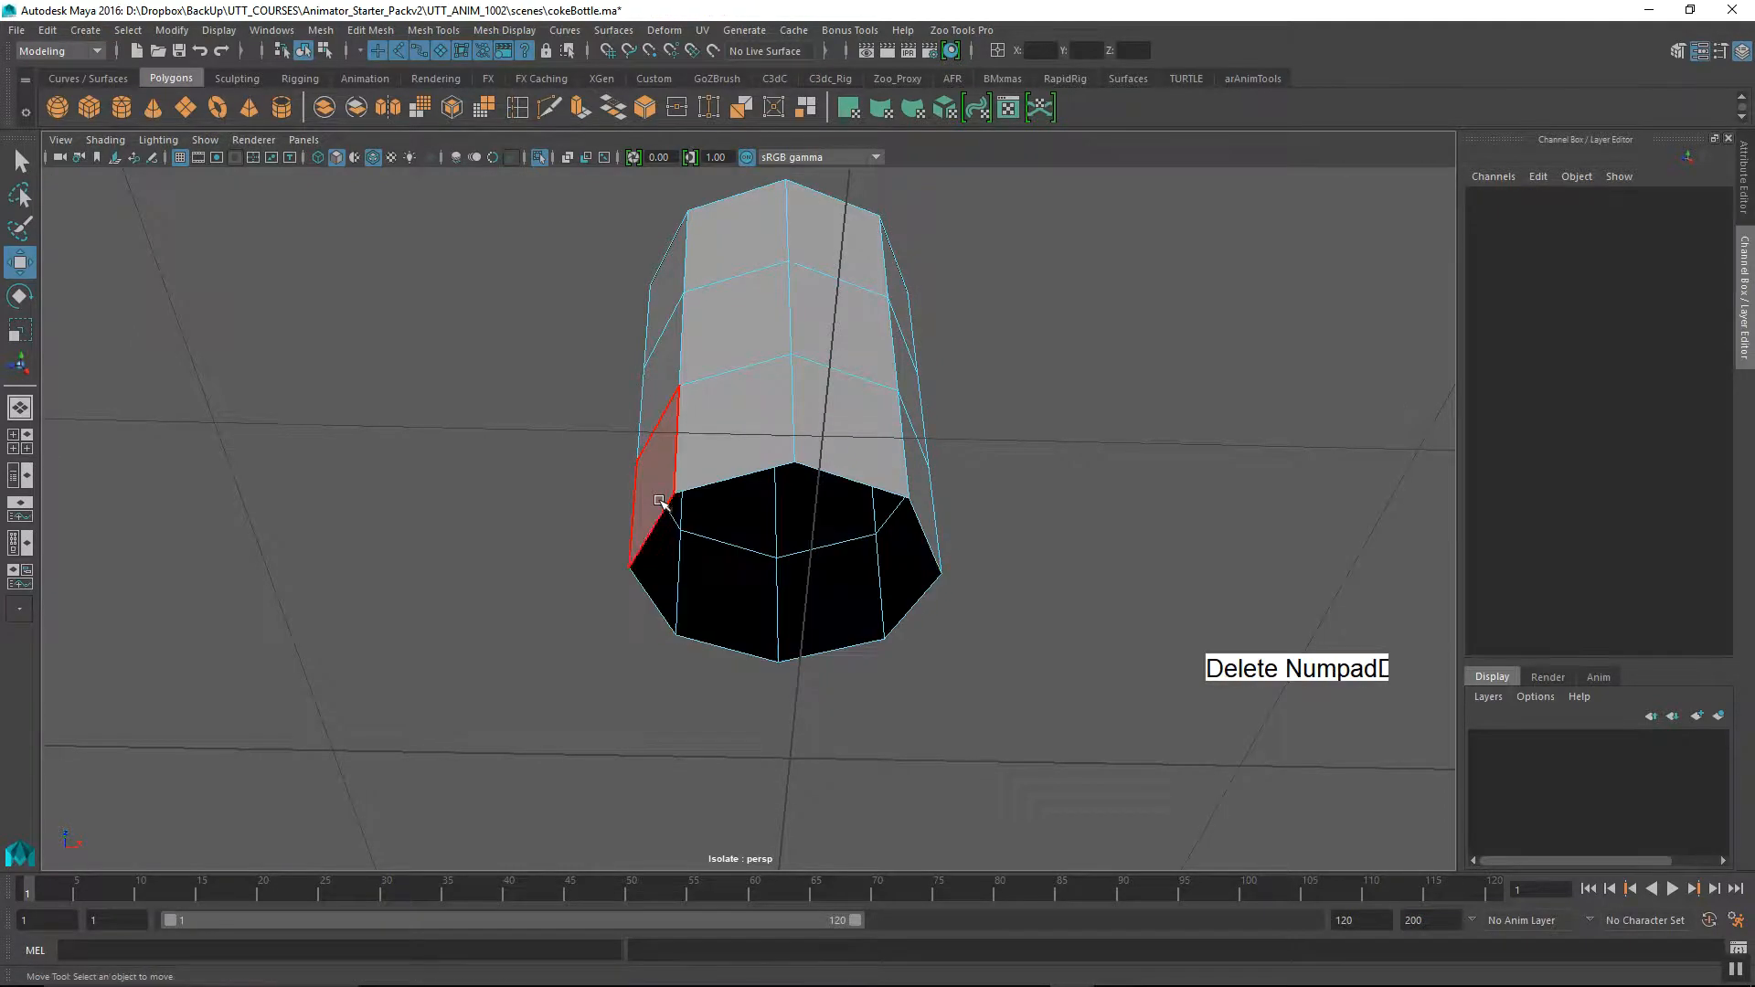
pyautogui.click(541, 164)
# Examine from several angles how the cylinder's open bottom edges correspond to the border edges of the cube's open top.
pyautogui.keyDown('alt'); pyautogui.moveTo(579, 509); pyautogui.dragTo(722, 621); pyautogui.keyUp('alt')
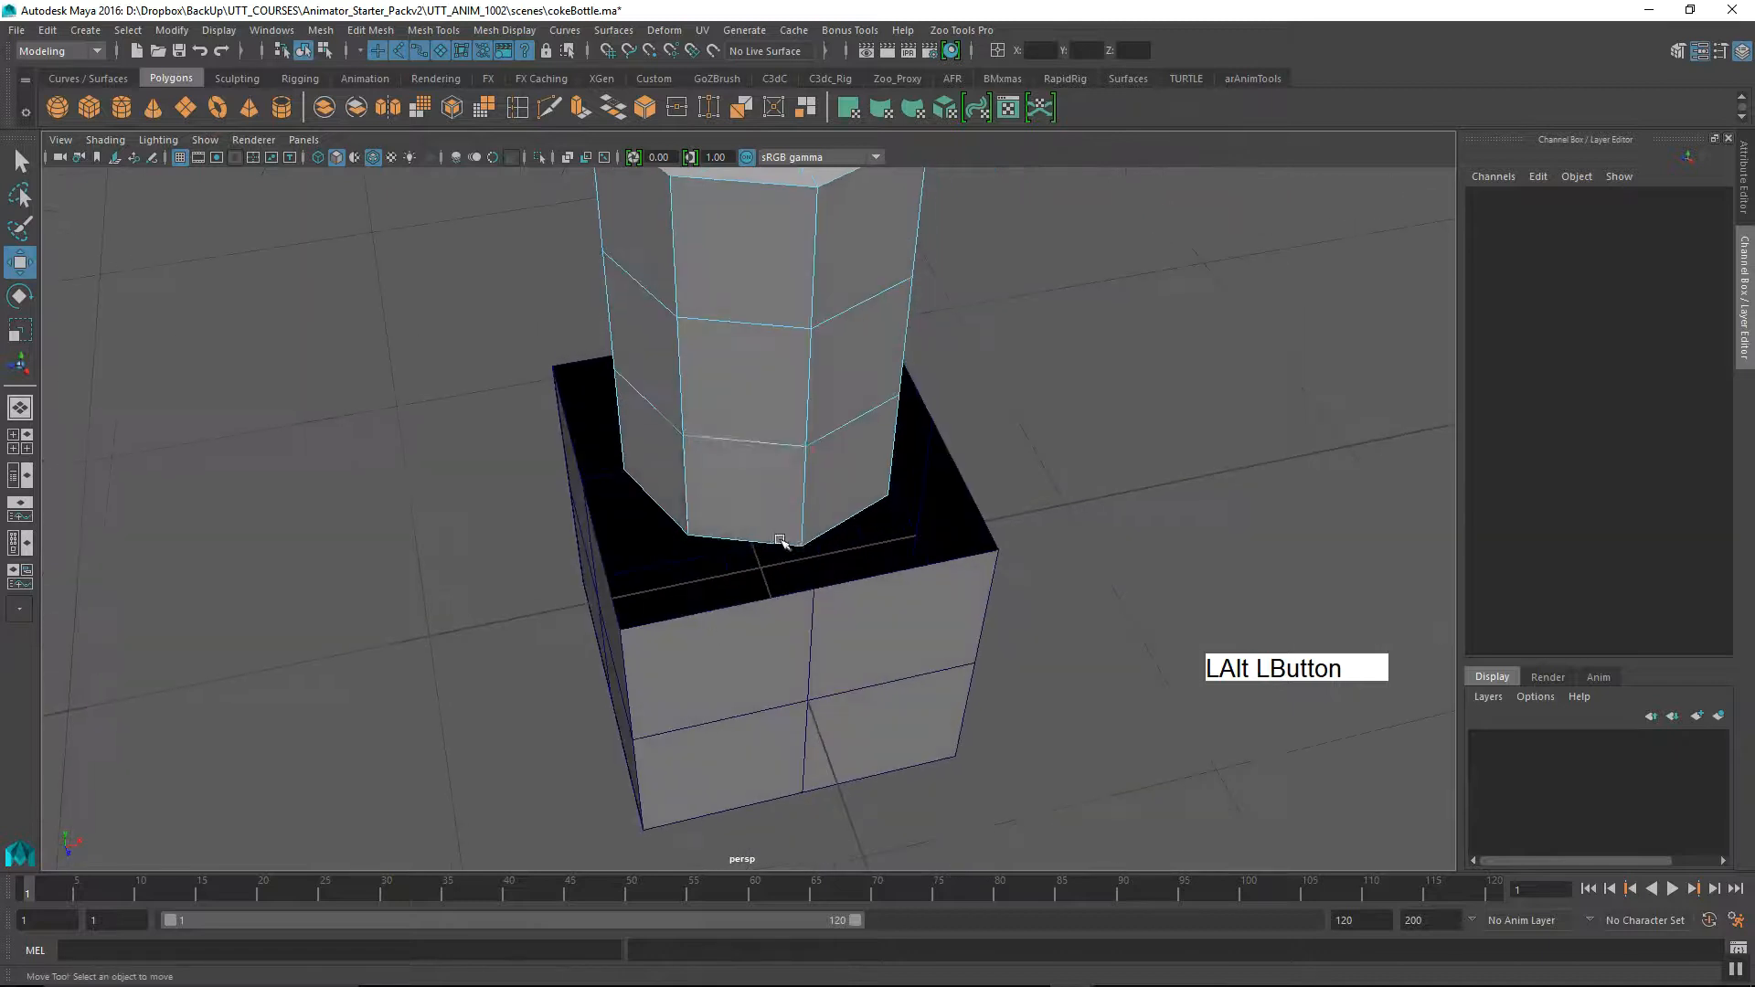
pyautogui.keyDown('alt'); pyautogui.moveTo(841, 551); pyautogui.dragTo(691, 641); pyautogui.keyUp('alt')
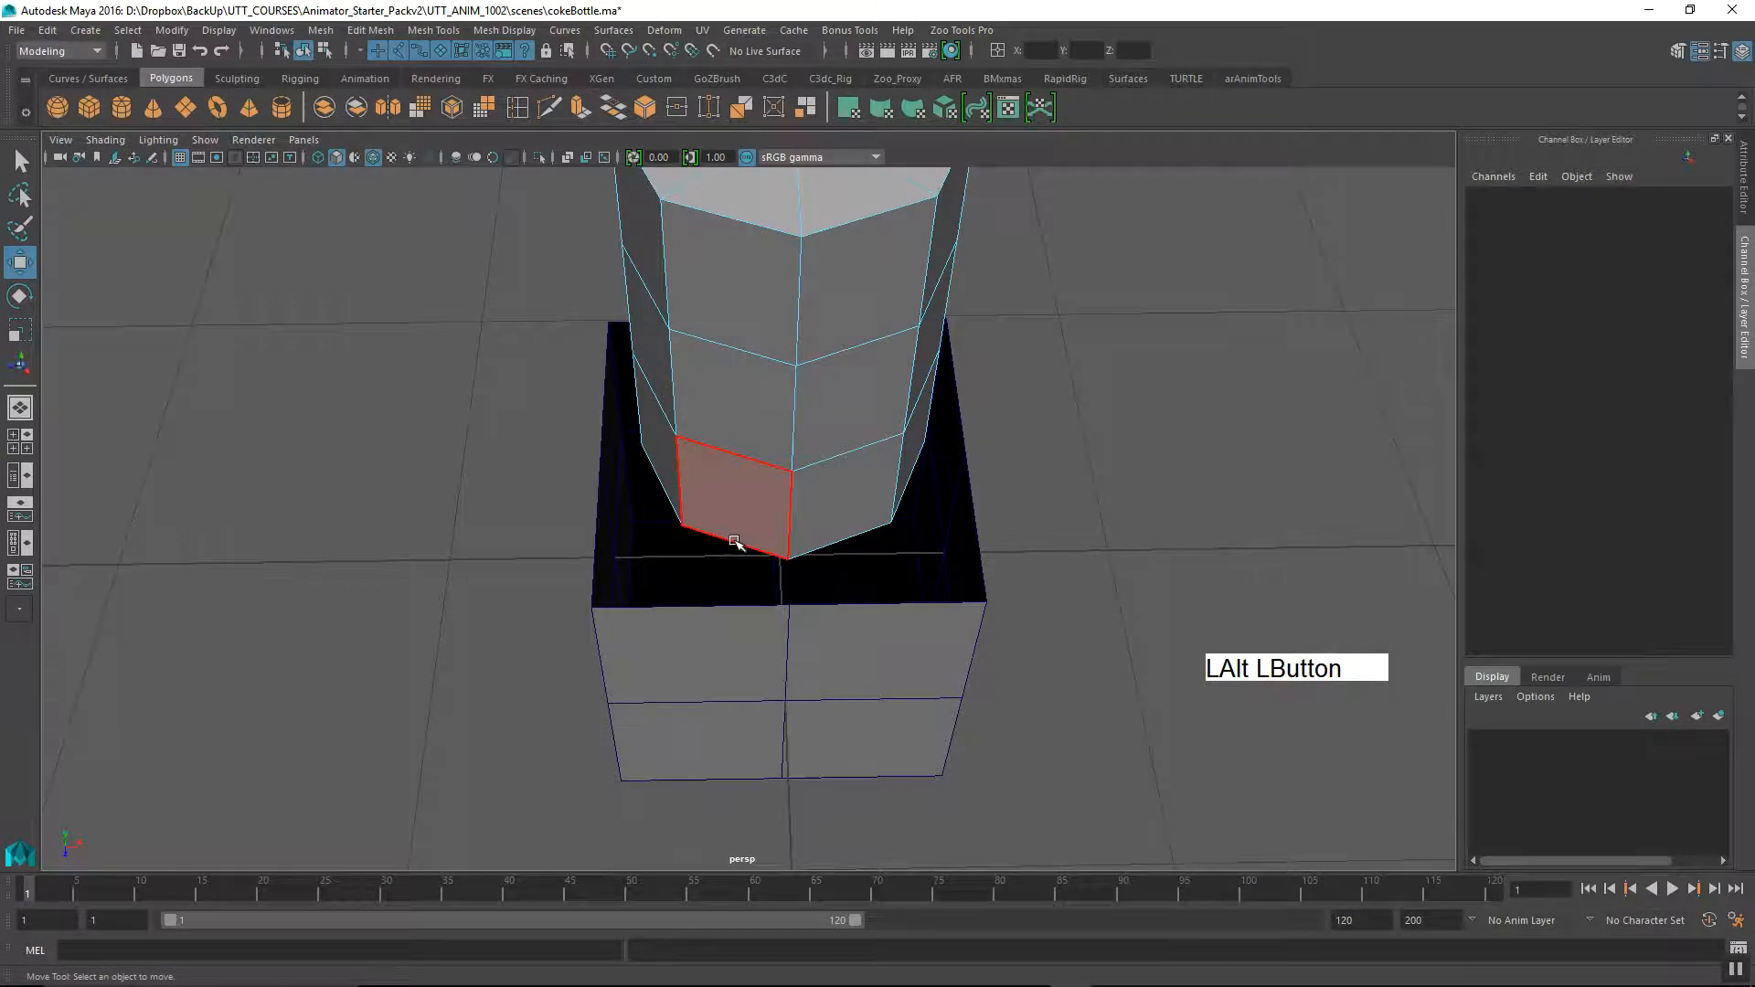
pyautogui.keyDown('alt'); pyautogui.moveTo(941, 641); pyautogui.dragTo(998, 383); pyautogui.keyUp('alt')
pyautogui.keyDown('alt'); pyautogui.moveTo(924, 666); pyautogui.dragTo(805, 682); pyautogui.keyUp('alt')
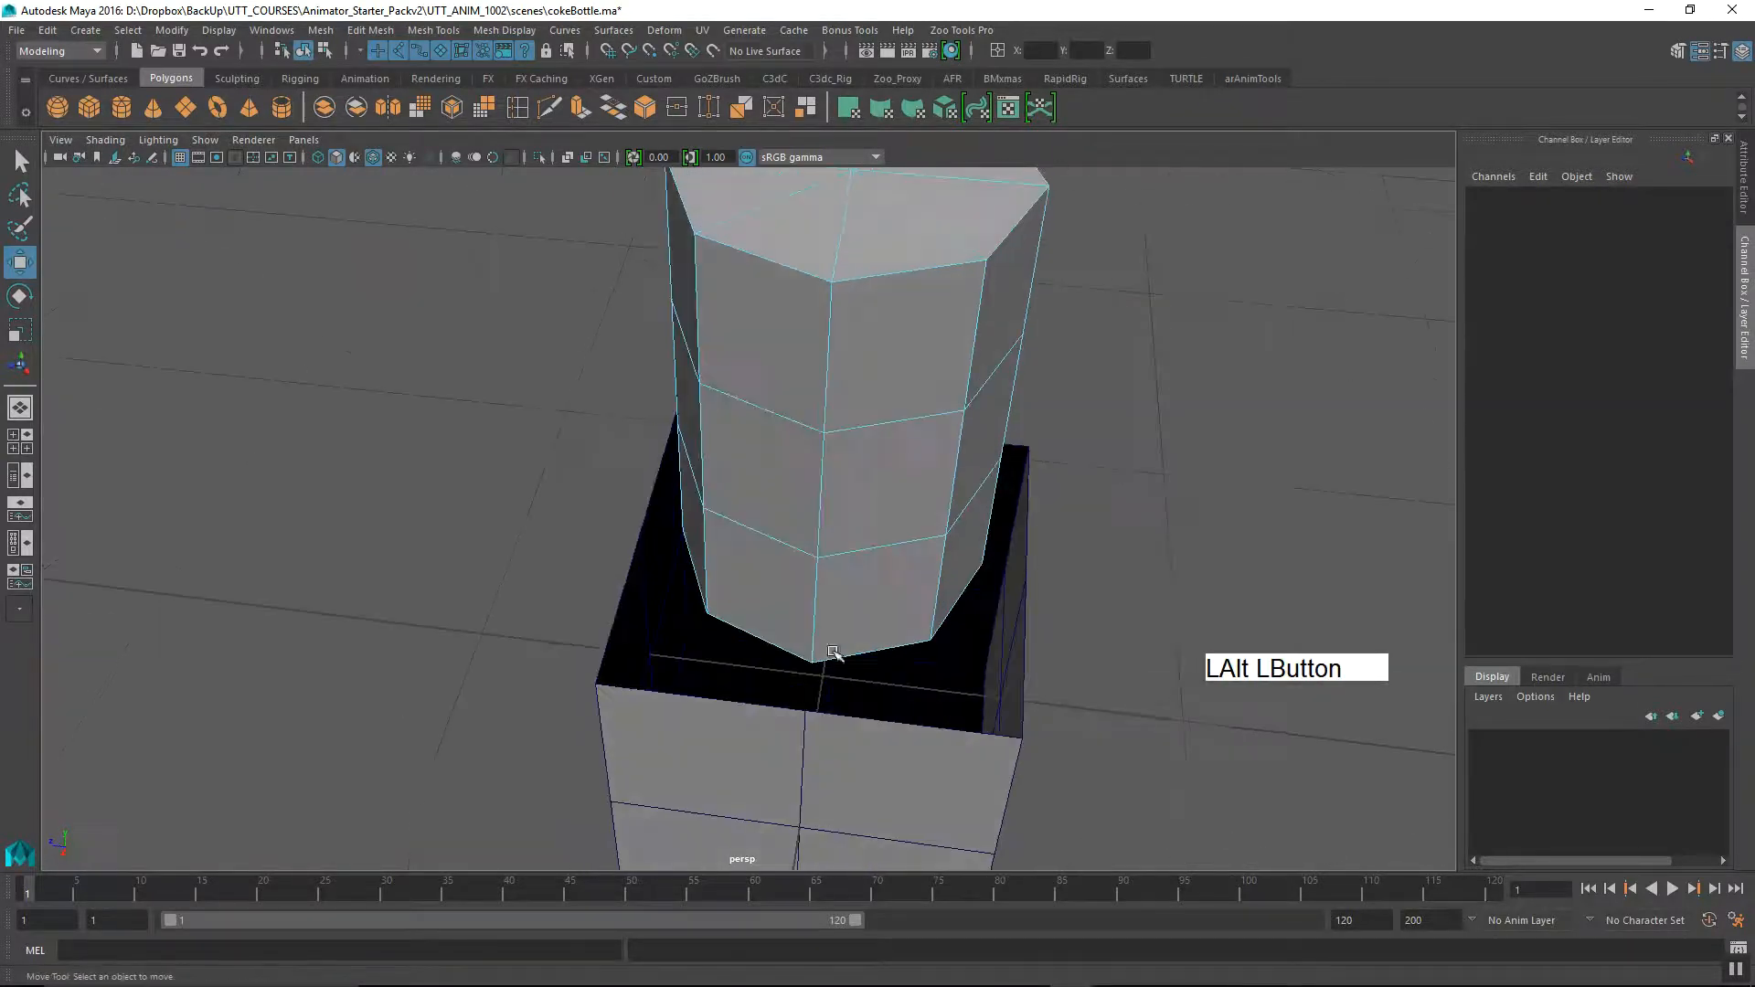
pyautogui.keyDown('alt'); pyautogui.moveTo(1065, 596); pyautogui.dragTo(1179, 663); pyautogui.keyUp('alt')
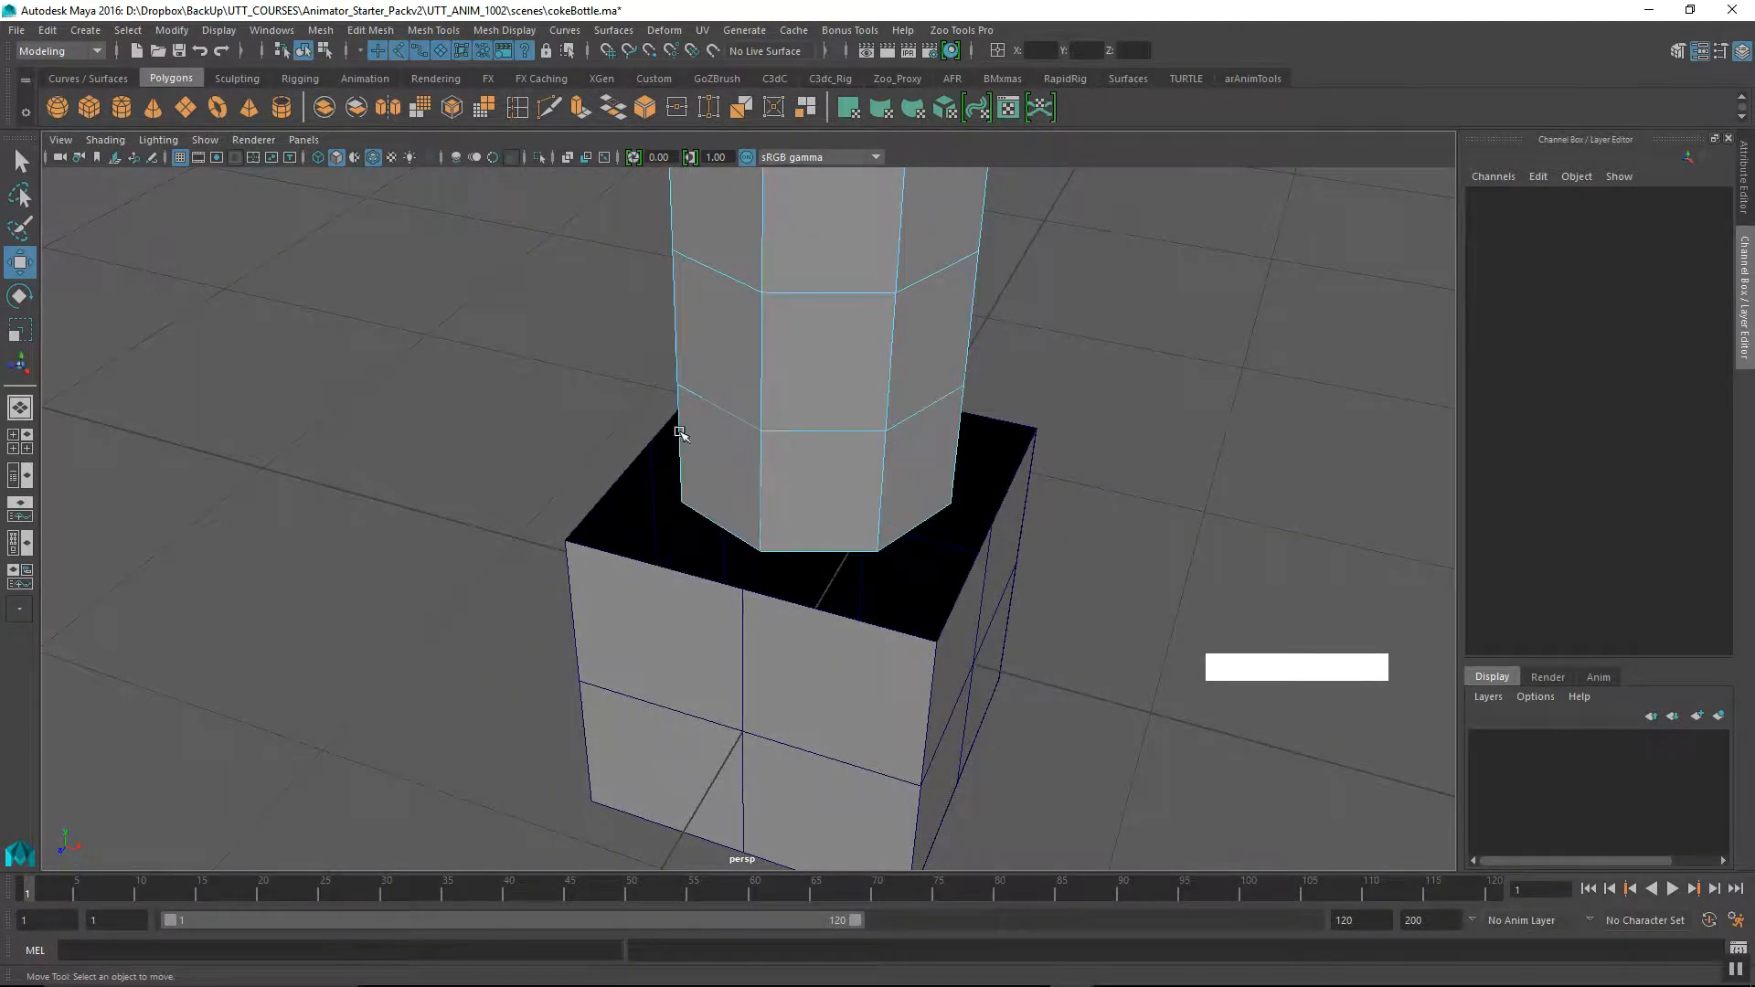
pyautogui.keyDown('alt'); pyautogui.moveTo(865, 508); pyautogui.dragTo(722, 606); pyautogui.keyUp('alt')
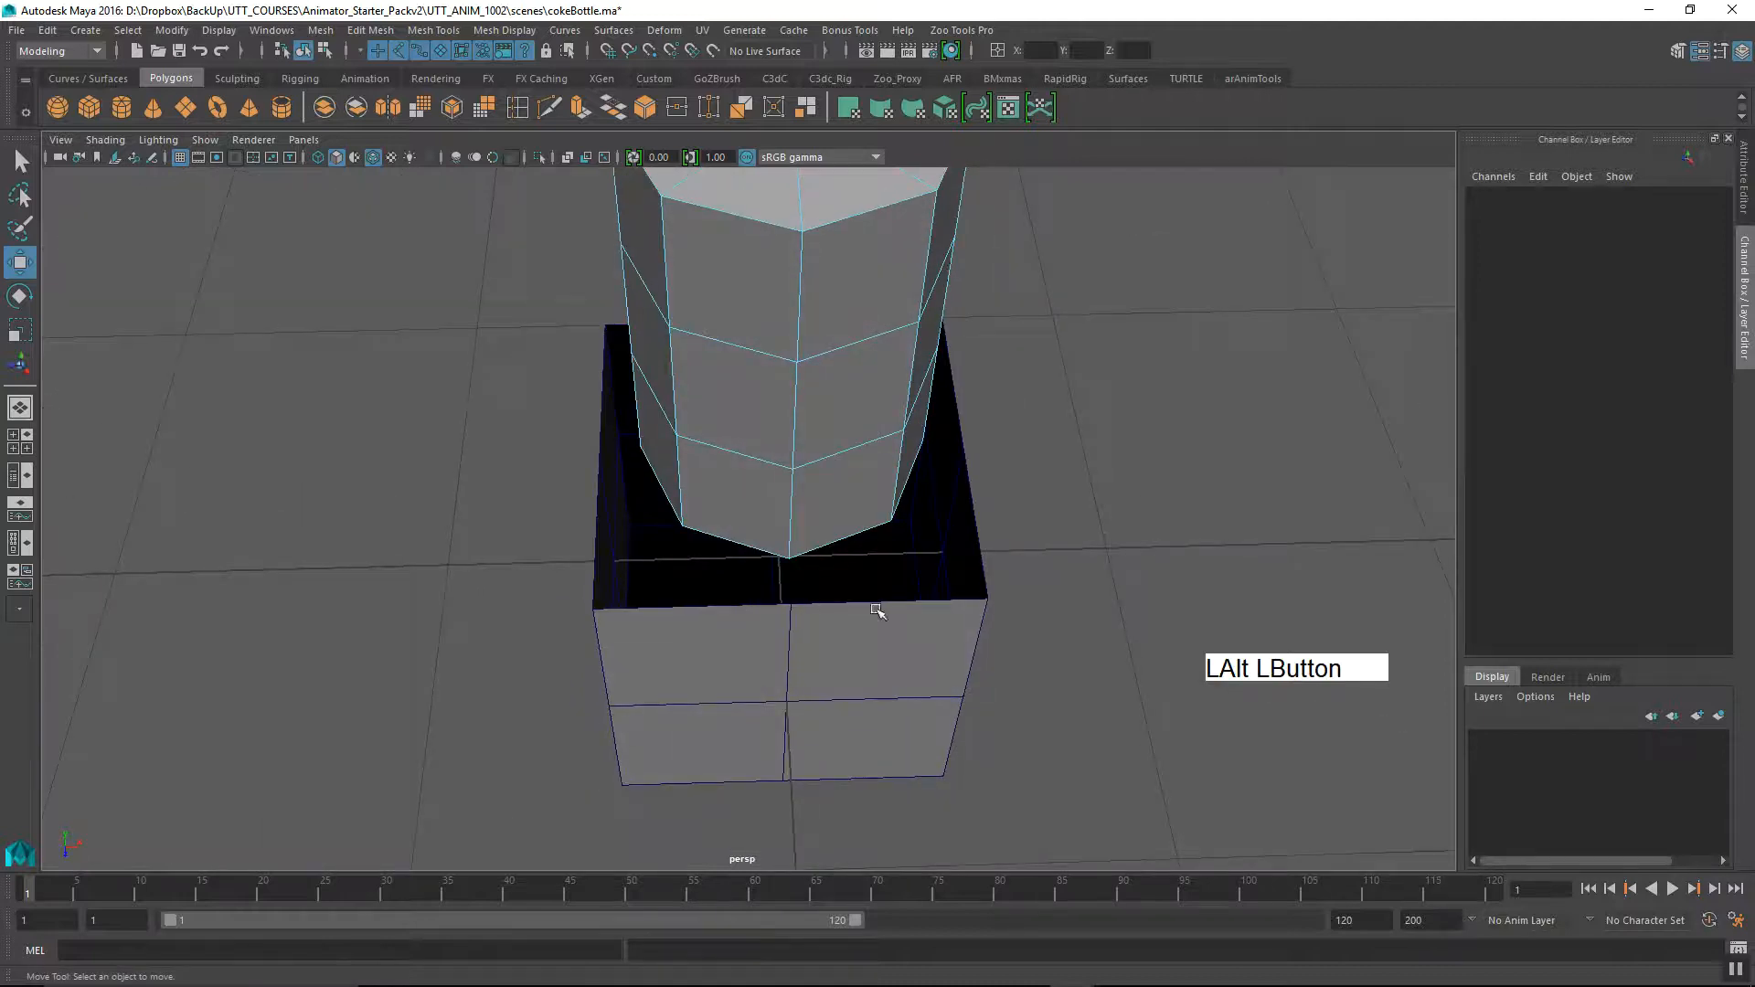
pyautogui.keyDown('alt'); pyautogui.moveTo(950, 600); pyautogui.dragTo(731, 699); pyautogui.keyUp('alt')
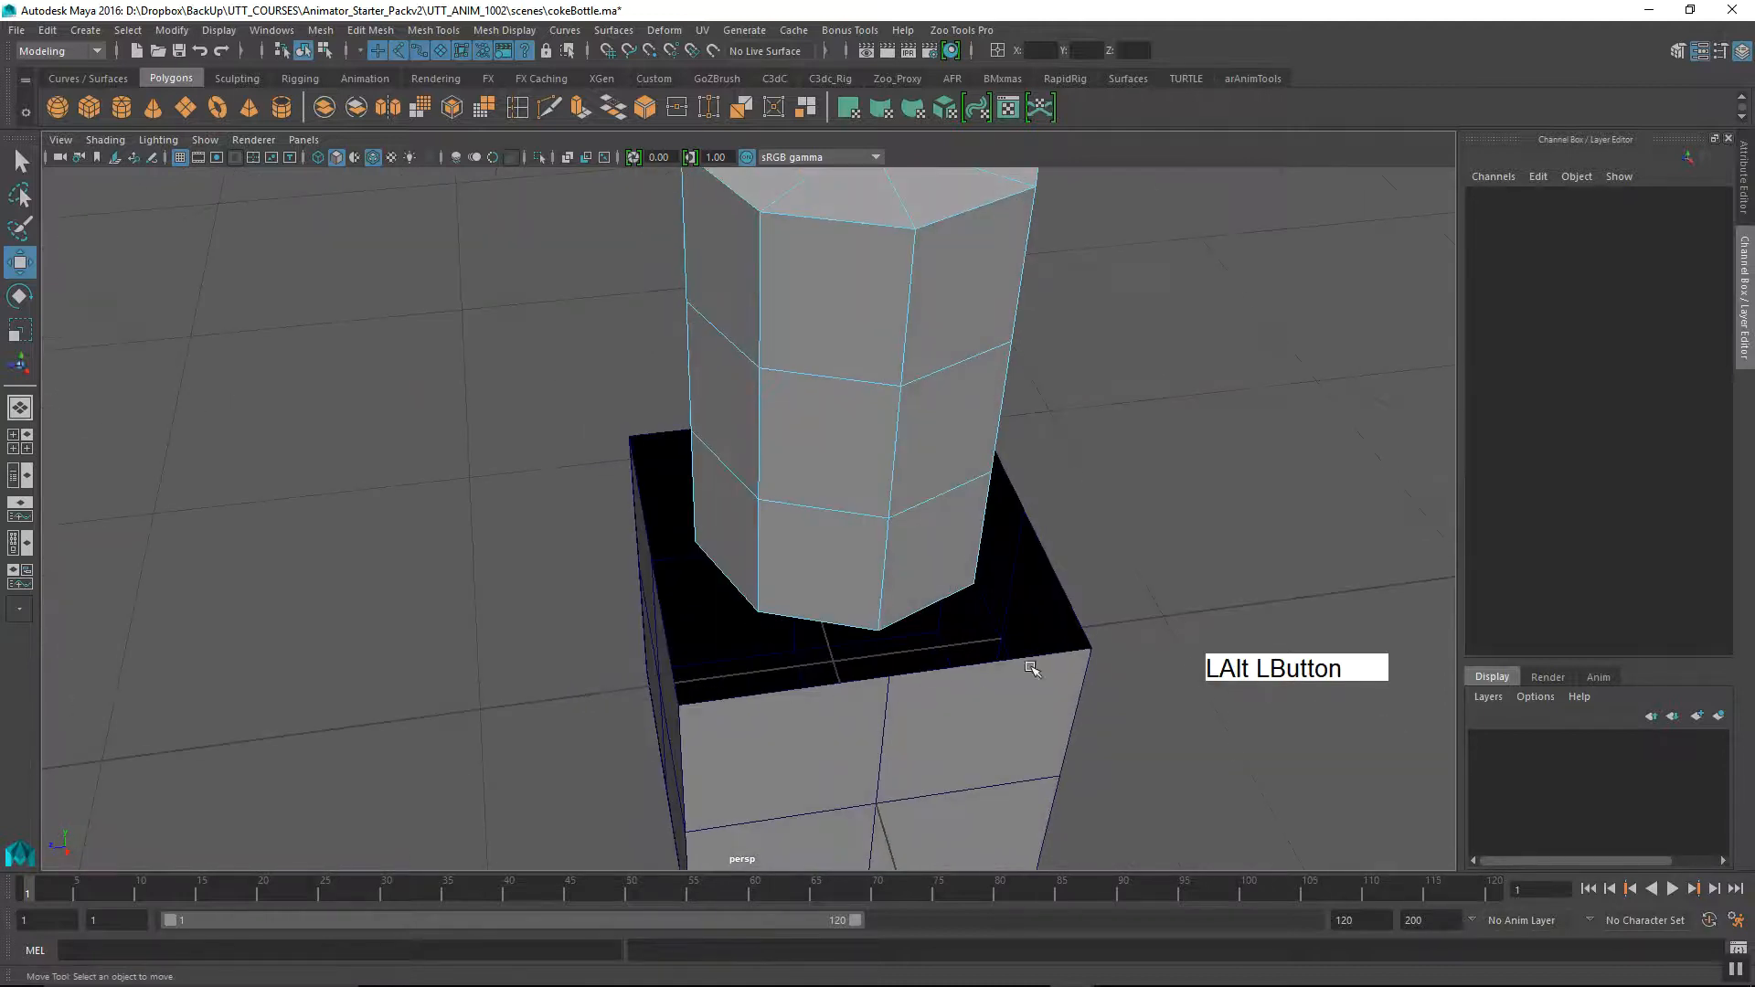
pyautogui.keyDown('alt'); pyautogui.moveTo(1078, 656); pyautogui.dragTo(923, 553); pyautogui.keyUp('alt')
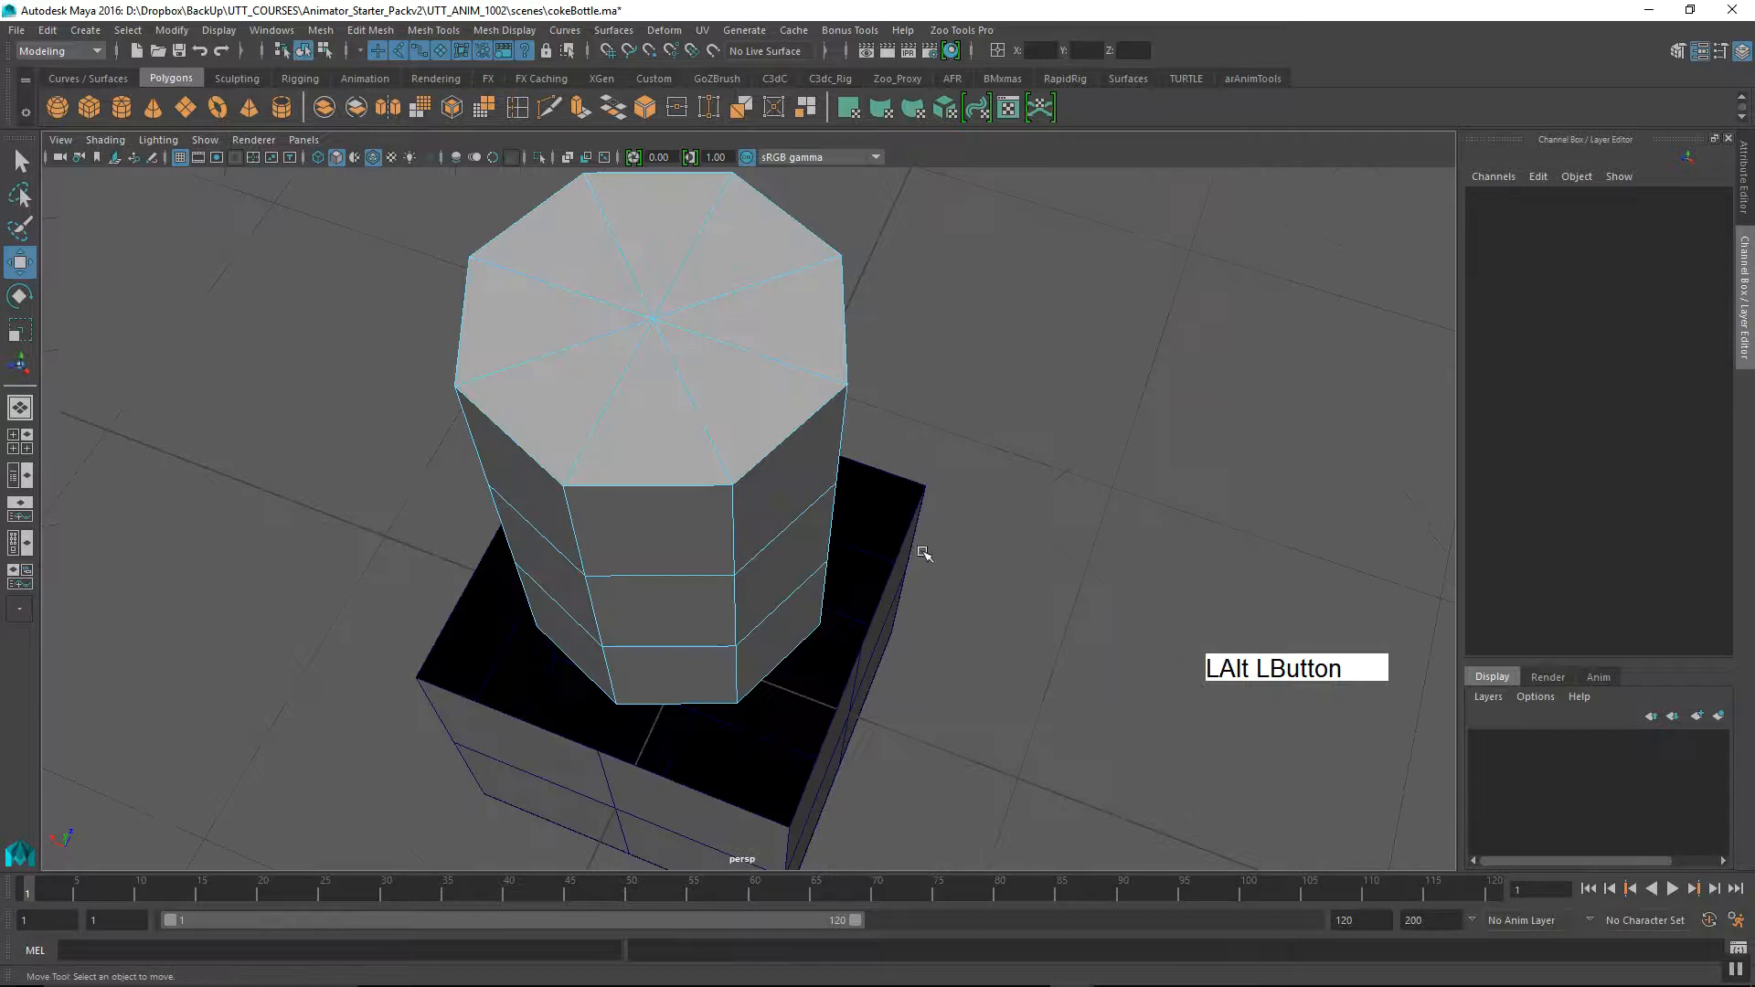
# Return the cylinder to object mode and select it as a whole.
pyautogui.keyDown('alt'); pyautogui.moveTo(982, 669); pyautogui.dragTo(728, 858); pyautogui.keyUp('alt')
pyautogui.keyDown('alt'); pyautogui.moveTo(729, 859); pyautogui.dragTo(697, 579, button='right'); pyautogui.keyUp('alt')
pyautogui.keyDown('alt'); pyautogui.moveTo(698, 579); pyautogui.dragTo(729, 580); pyautogui.keyUp('alt')
pyautogui.keyDown('alt'); pyautogui.moveTo(728, 580); pyautogui.dragTo(873, 575, button='right'); pyautogui.keyUp('alt')
pyautogui.moveTo(771, 363); pyautogui.dragTo(819, 332, button='right')
pyautogui.moveTo(819, 331); pyautogui.dragTo(752, 360)
pyautogui.keyDown('alt'); pyautogui.moveTo(791, 406); pyautogui.dragTo(804, 488, button='middle'); pyautogui.keyUp('alt')
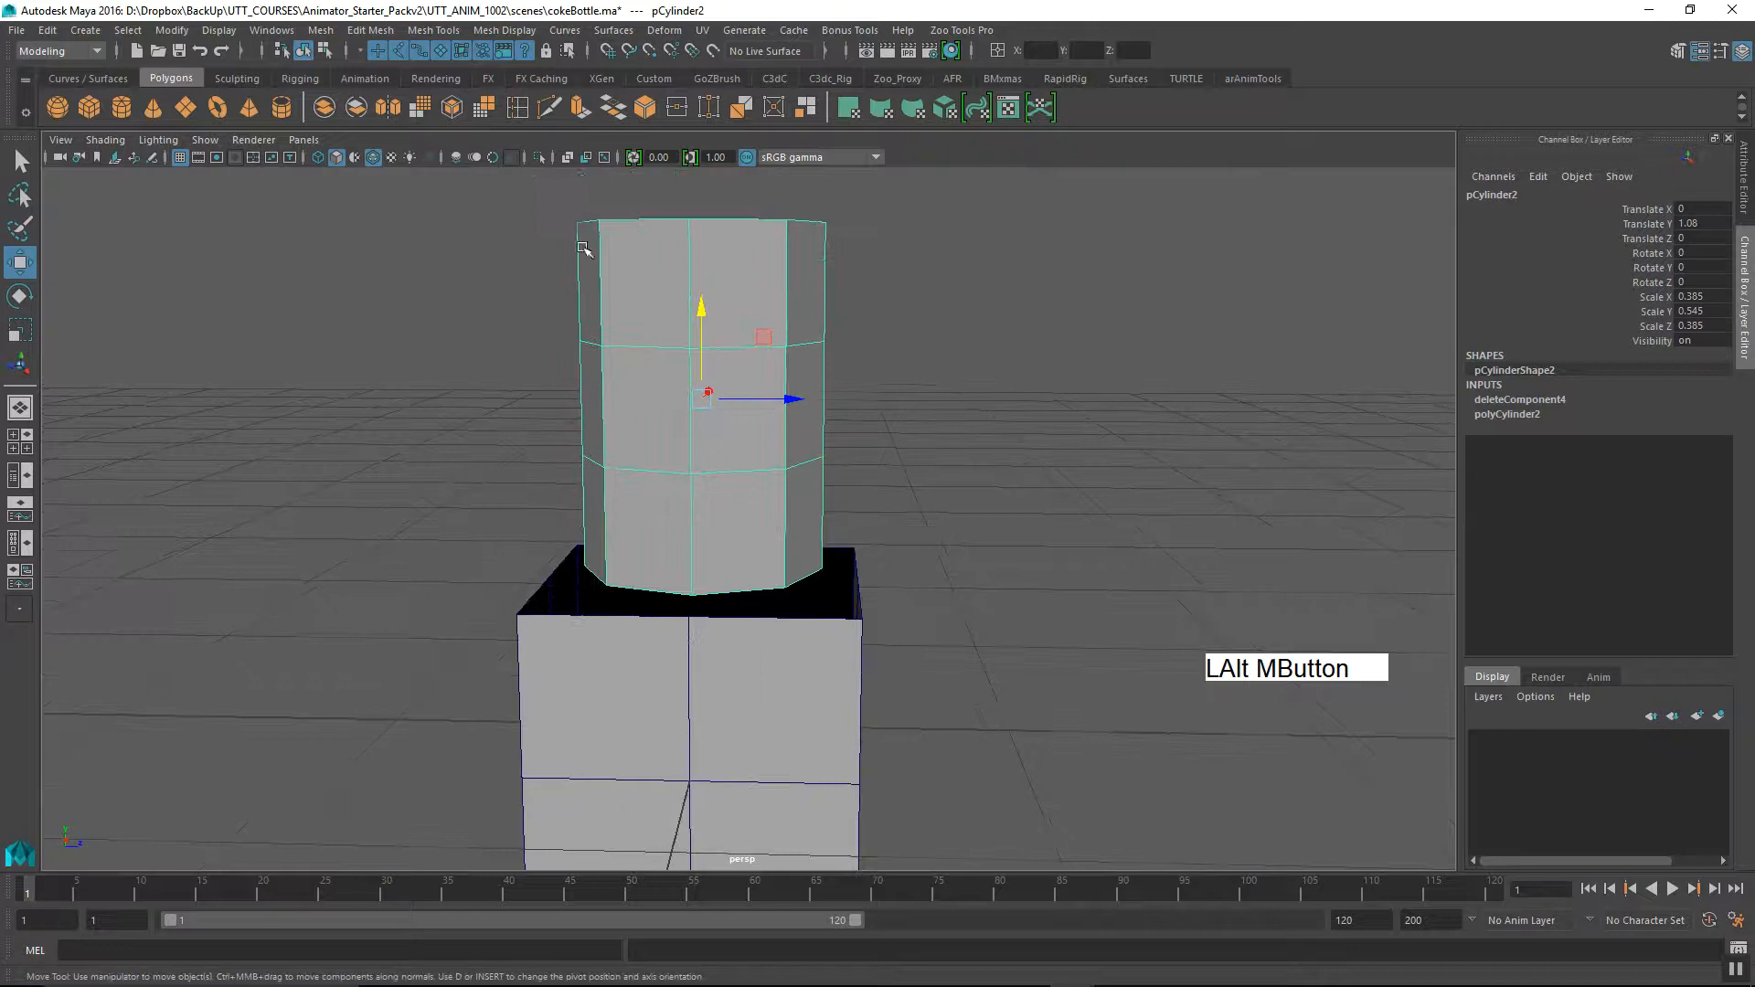
pyautogui.click(540, 158)
pyautogui.keyDown('alt'); pyautogui.moveTo(768, 615); pyautogui.dragTo(732, 617); pyautogui.keyUp('alt')
# Undo back through the face deletions on the cylinder's bottom cap and the cube's top.
pyautogui.hotkey('ctrl', 'z')
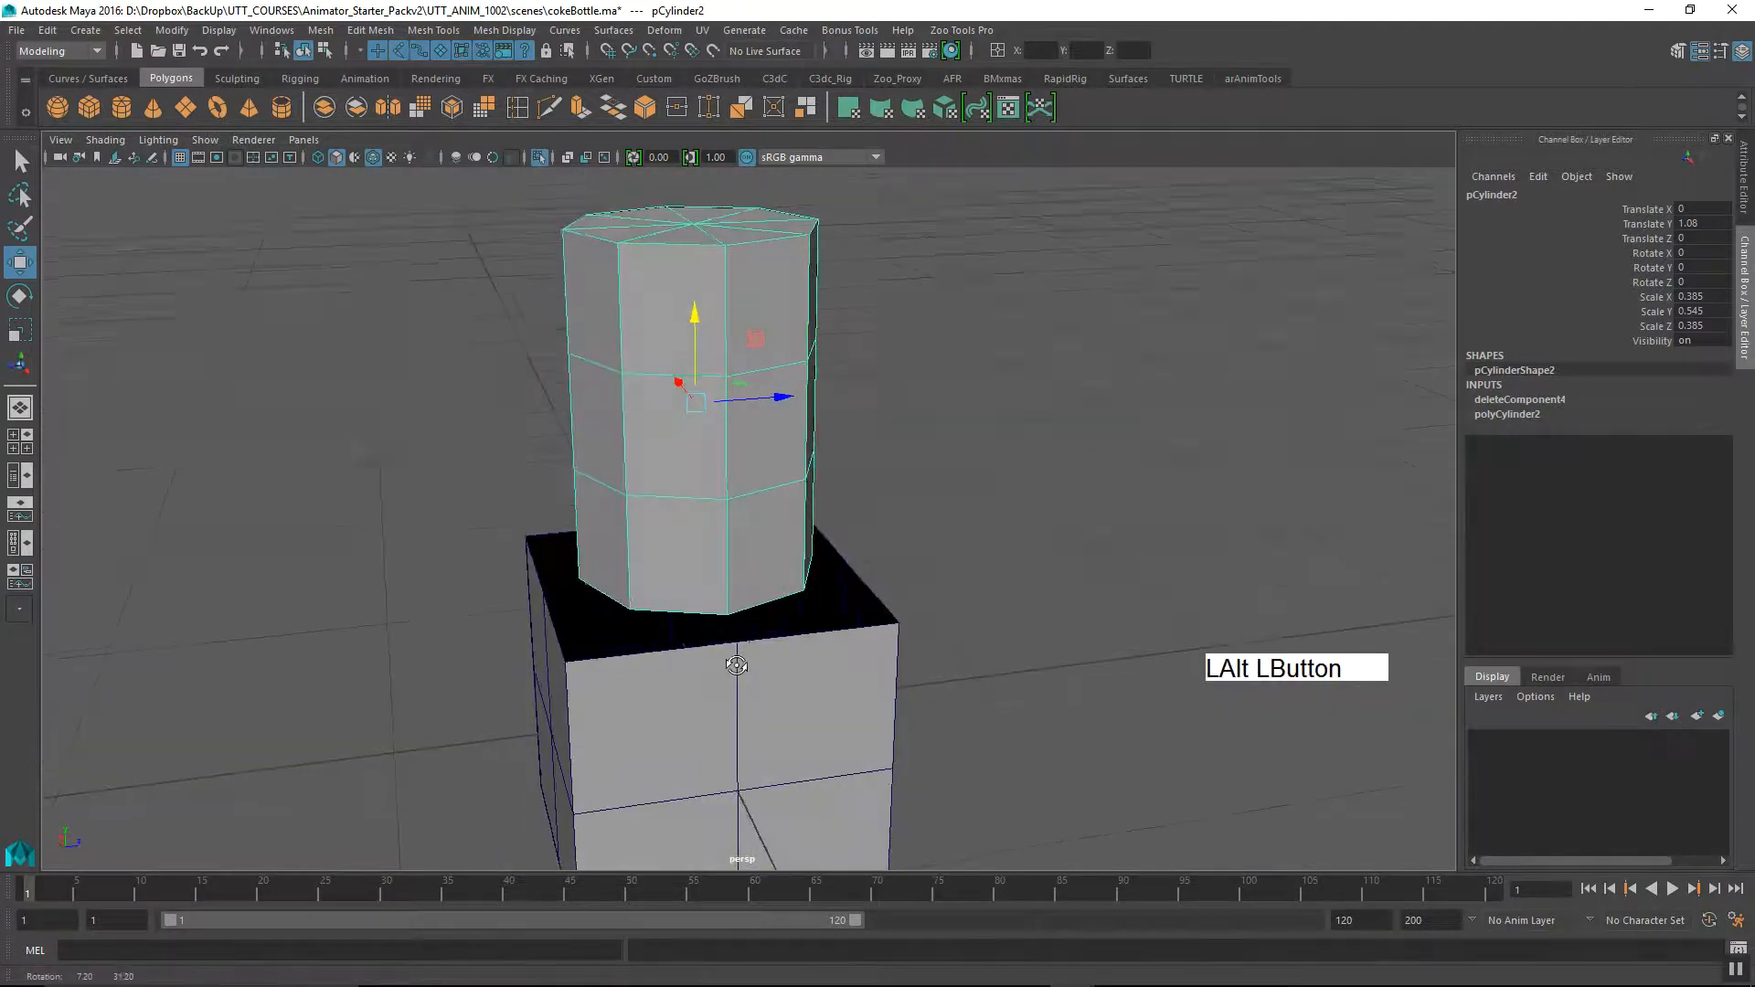
pyautogui.hotkey('ctrl', 'z')
pyautogui.hotkey('ctrl', 'z')
pyautogui.hotkey('ctrl', 'z')
pyautogui.hotkey('ctrl', 'z')
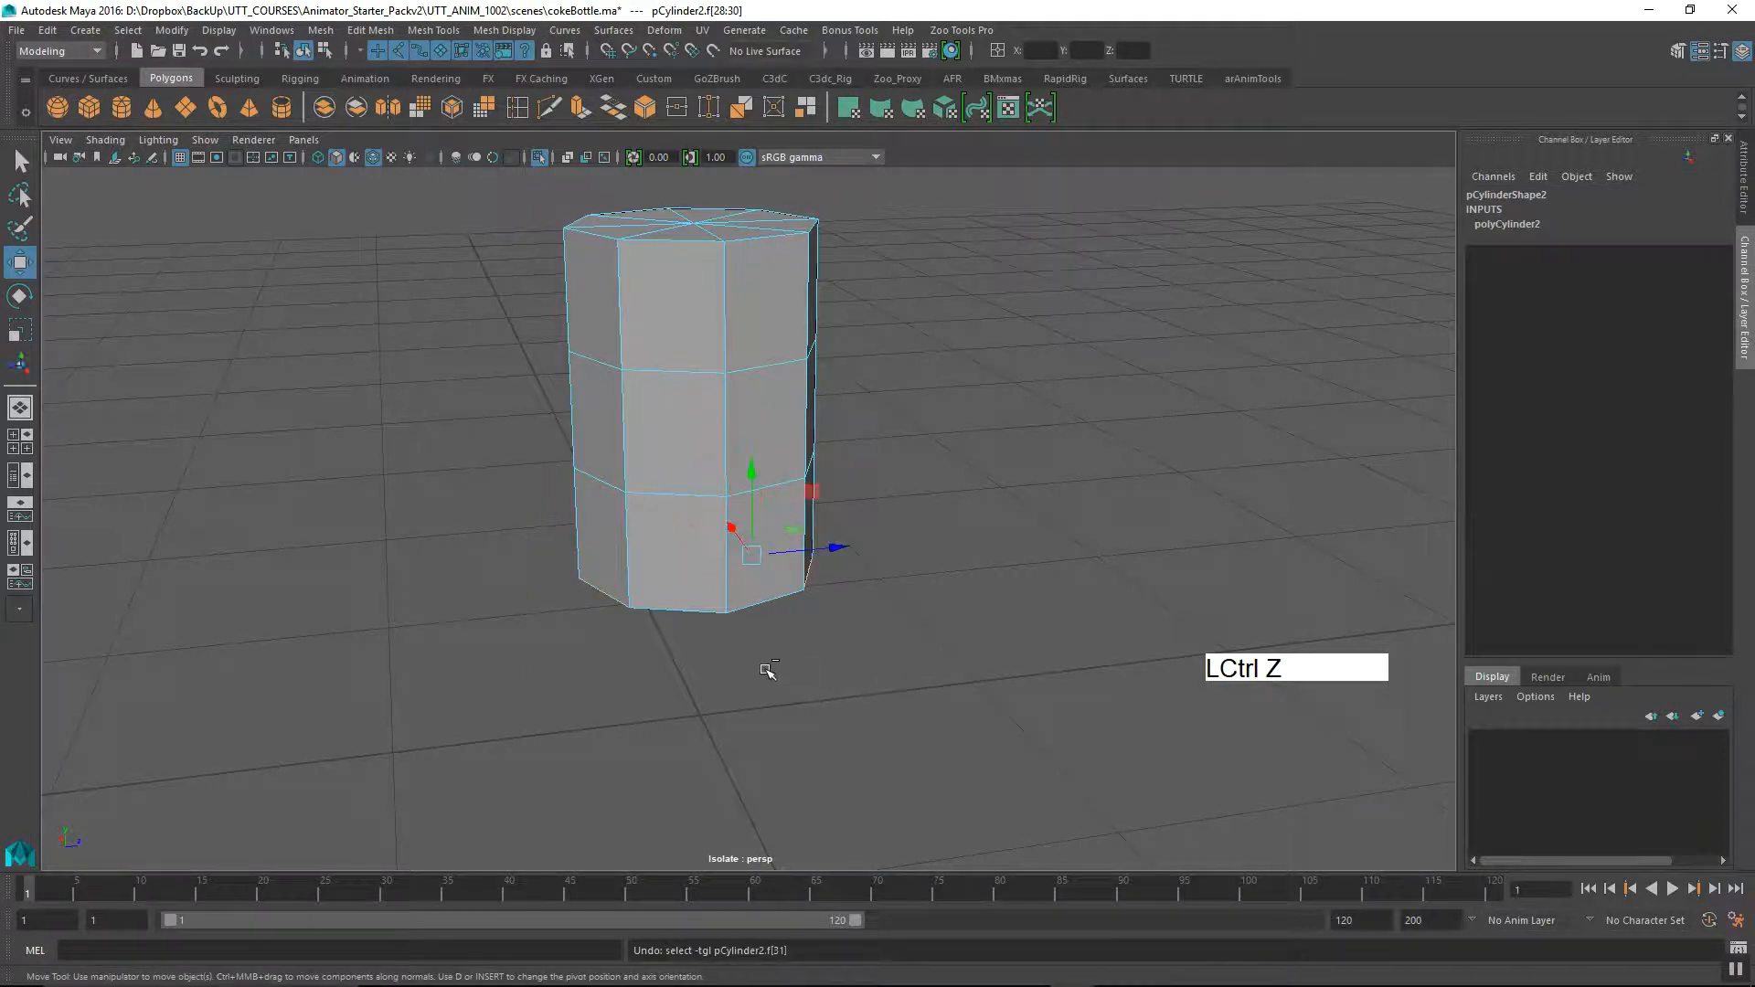
pyautogui.hotkey('ctrl', 'z')
pyautogui.hotkey('ctrl', 'z')
pyautogui.hotkey('ctrl', 'z')
pyautogui.hotkey('ctrl', 'z')
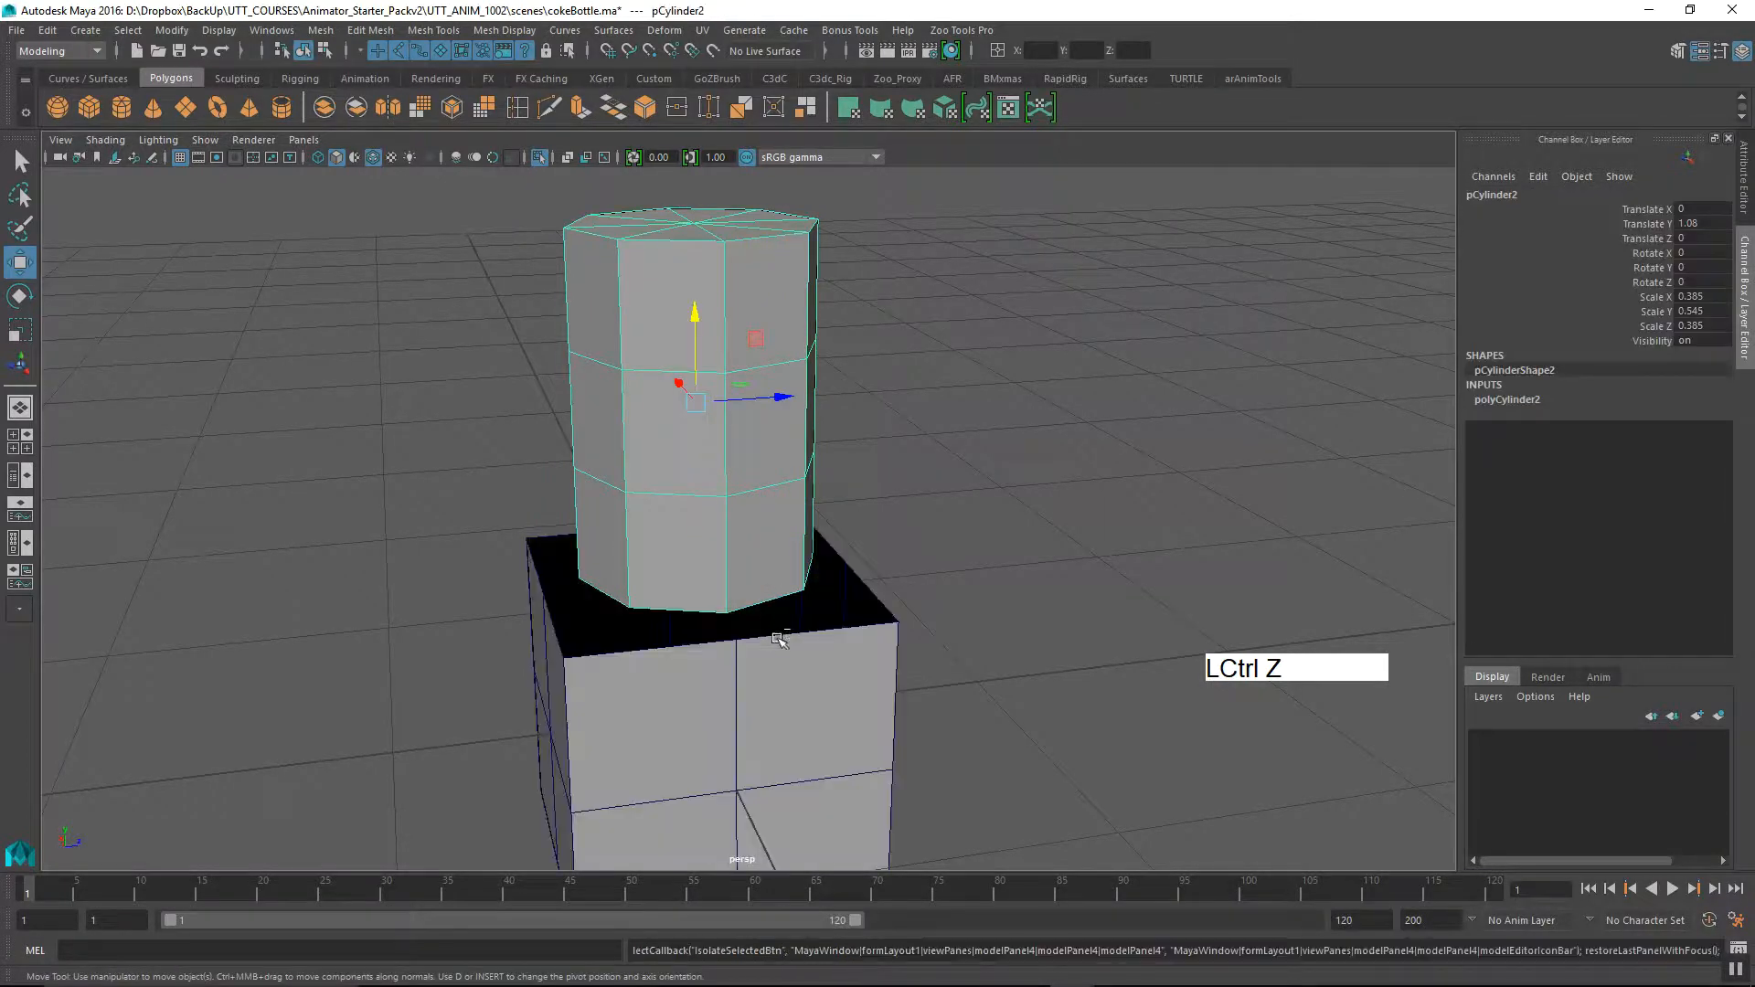
# Raise the cylinder straight up, clear of the cube, to a Translate Y of 1.89.
pyautogui.click(942, 614)
pyautogui.keyDown('alt'); pyautogui.moveTo(804, 594); pyautogui.dragTo(755, 590); pyautogui.keyUp('alt')
pyautogui.click(758, 420)
pyautogui.keyDown('alt'); pyautogui.moveTo(759, 421); pyautogui.dragTo(687, 502, button='middle'); pyautogui.keyUp('alt')
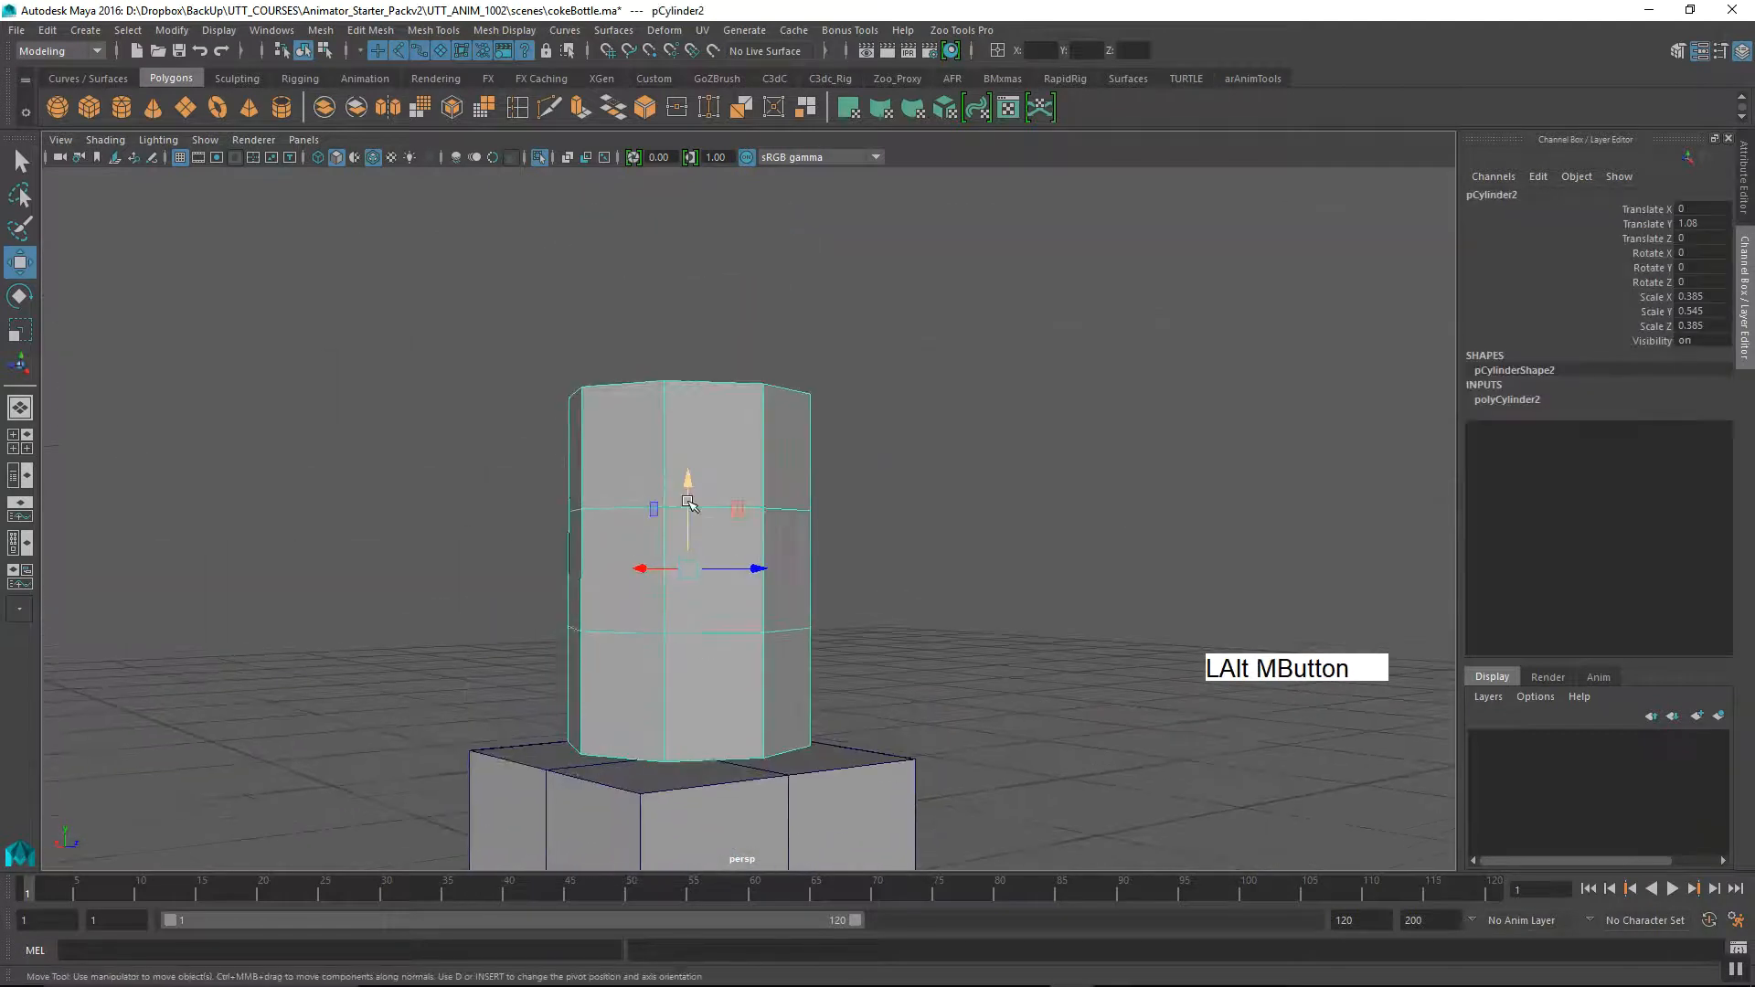
pyautogui.moveTo(689, 479); pyautogui.dragTo(699, 700)
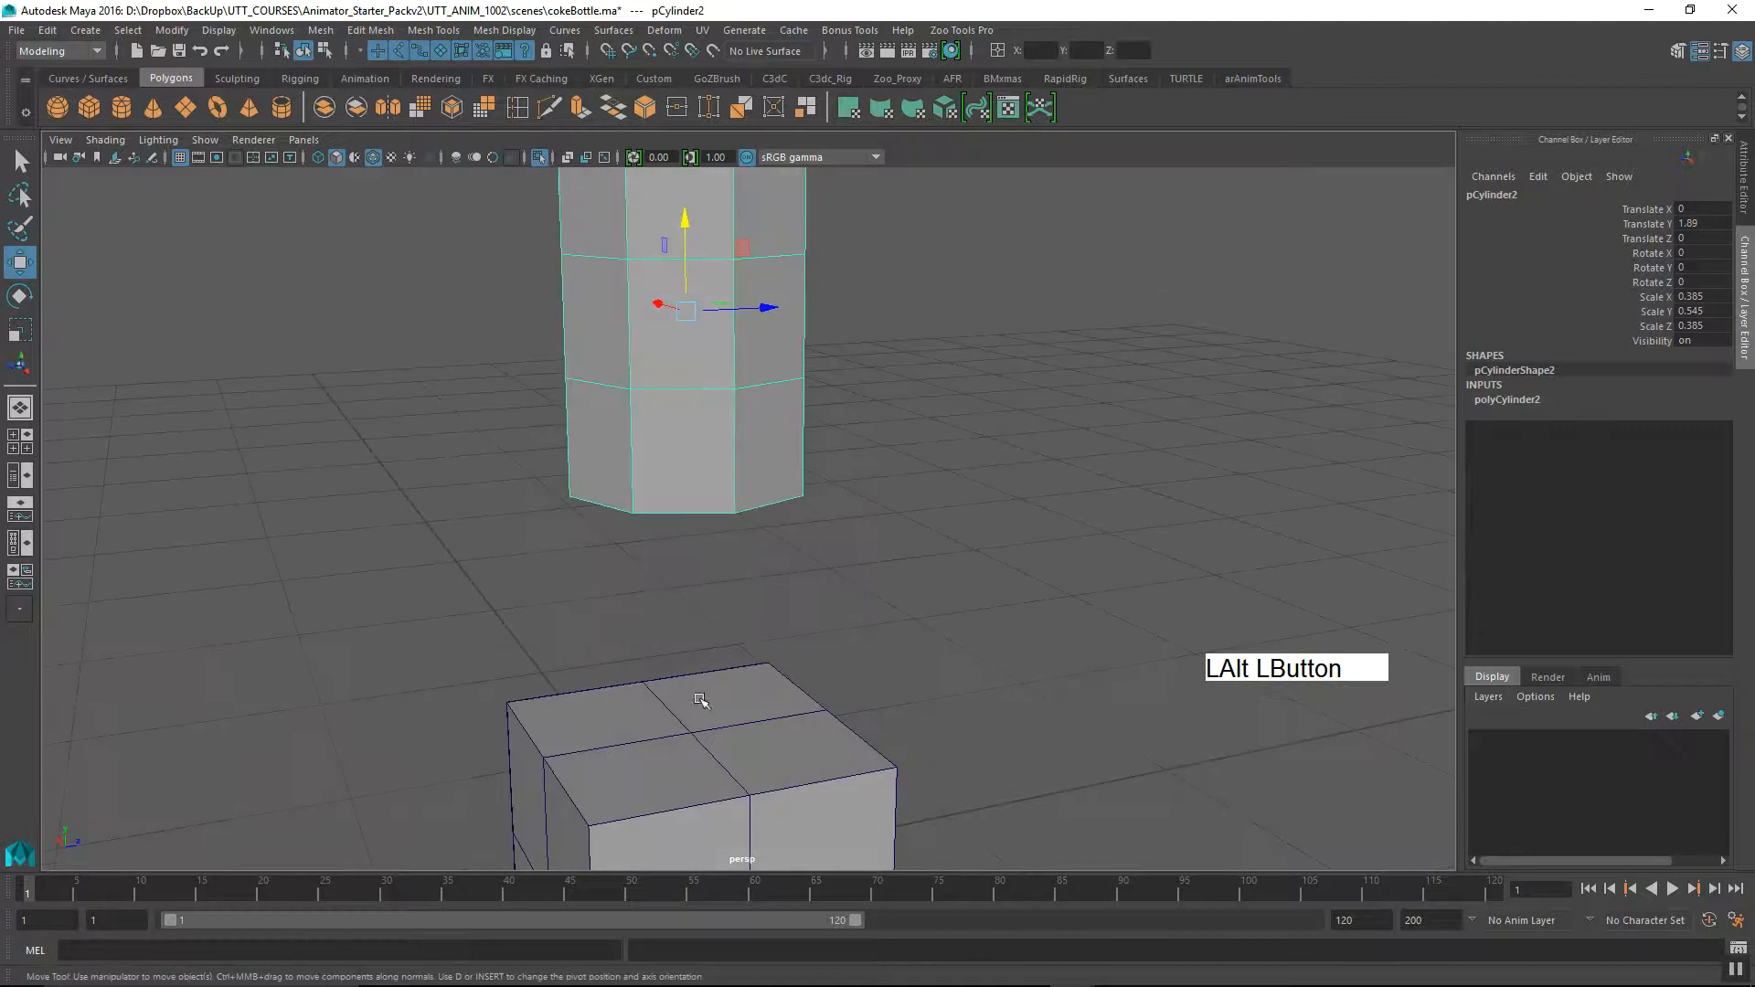
# Snap the cylinder's pivot to the centre vertex of its bottom cap.
pyautogui.keyDown('alt'); pyautogui.moveTo(642, 758); pyautogui.dragTo(580, 549); pyautogui.keyUp('alt')
pyautogui.keyDown('alt'); pyautogui.moveTo(579, 549); pyautogui.dragTo(792, 607, button='right'); pyautogui.keyUp('alt')
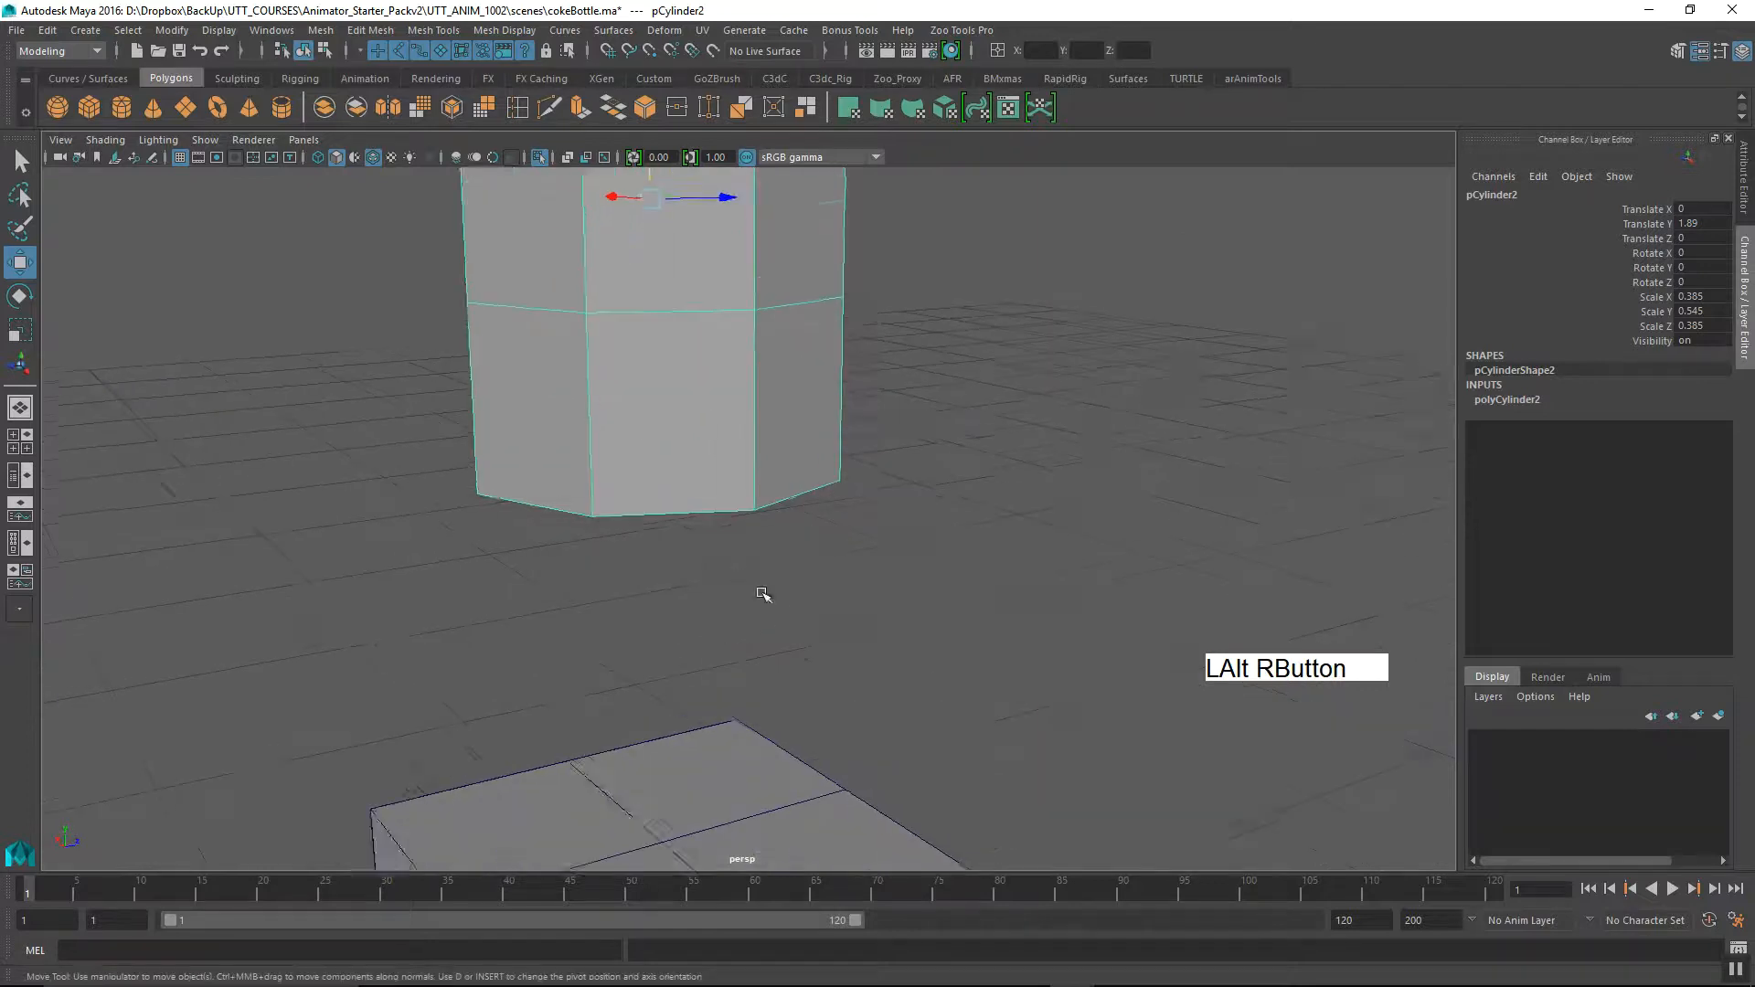
pyautogui.keyDown('alt'); pyautogui.moveTo(791, 606); pyautogui.dragTo(875, 531, button='middle'); pyautogui.keyUp('alt')
pyautogui.keyDown('alt'); pyautogui.moveTo(875, 531); pyautogui.dragTo(908, 560); pyautogui.keyUp('alt')
pyautogui.moveTo(909, 560)
pyautogui.keyDown('alt'); pyautogui.mouseDown(button='right')
pyautogui.moveTo(803, 502)
pyautogui.moveTo(815, 600)
pyautogui.moveTo(904, 539)
pyautogui.mouseUp(button='right'); pyautogui.keyUp('alt')
pyautogui.keyDown('alt'); pyautogui.moveTo(905, 539); pyautogui.dragTo(908, 529, button='middle'); pyautogui.keyUp('alt')
pyautogui.keyDown('alt'); pyautogui.moveTo(908, 529); pyautogui.dragTo(781, 308); pyautogui.keyUp('alt')
pyautogui.keyDown('alt'); pyautogui.moveTo(751, 571); pyautogui.dragTo(745, 603, button='middle'); pyautogui.keyUp('alt')
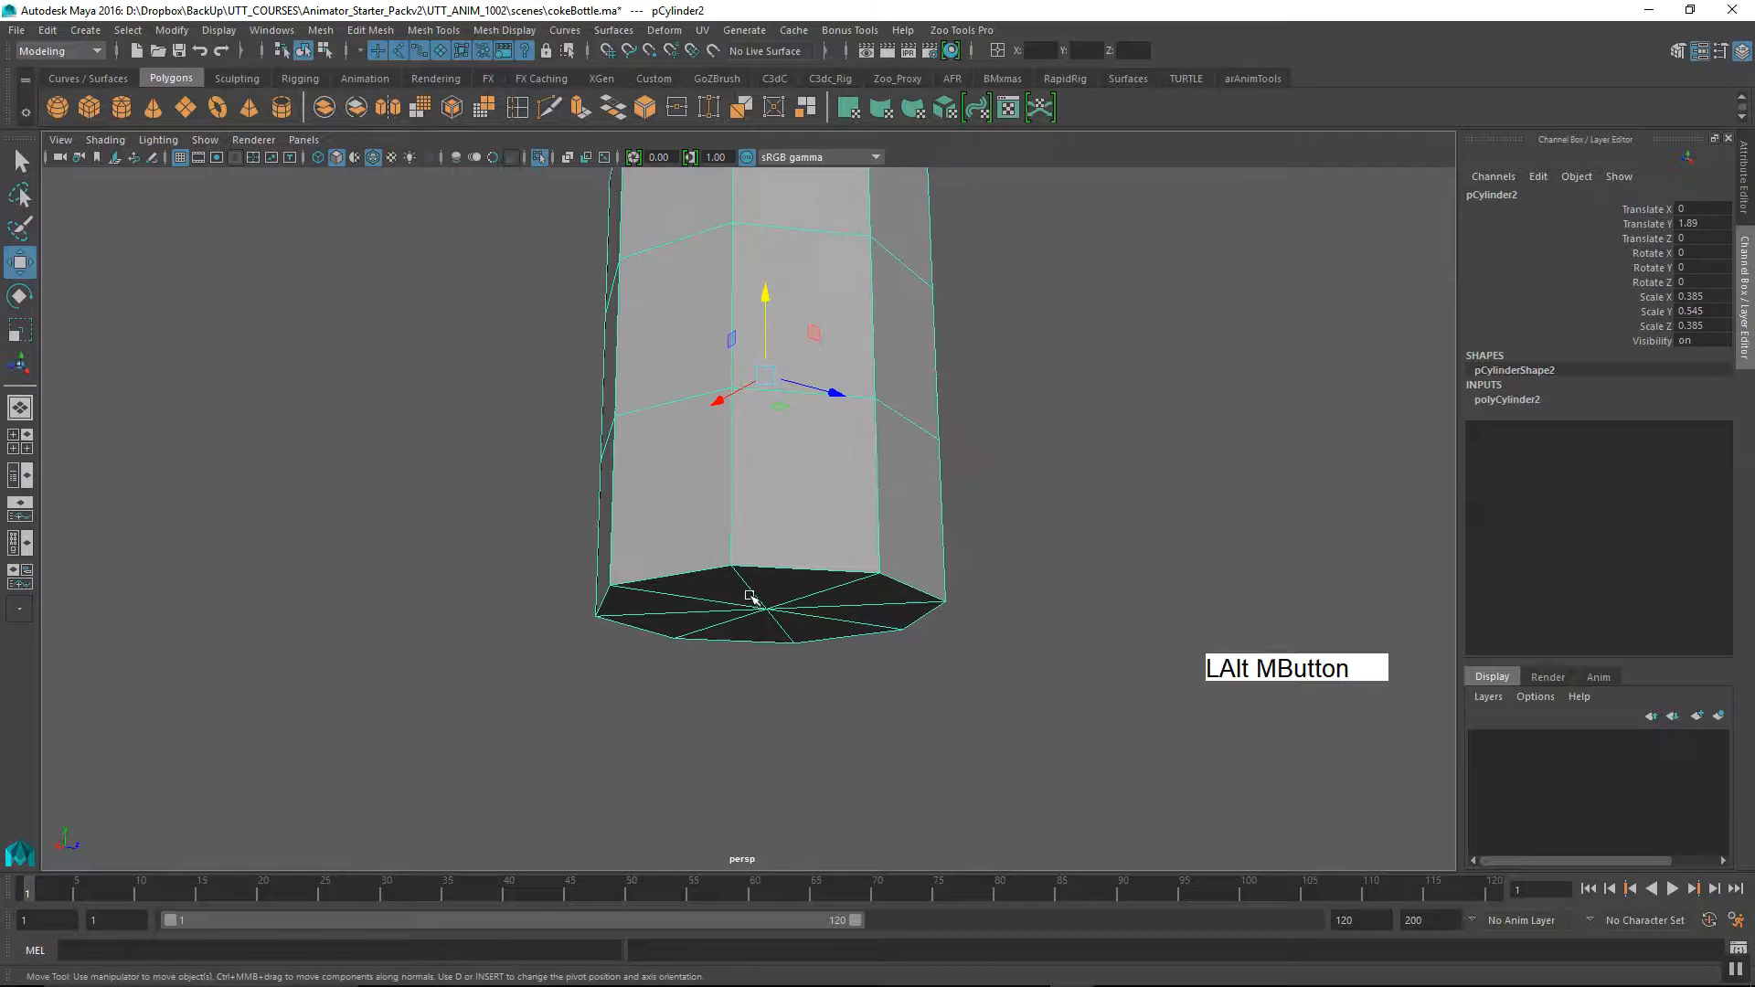
pyautogui.press('d')
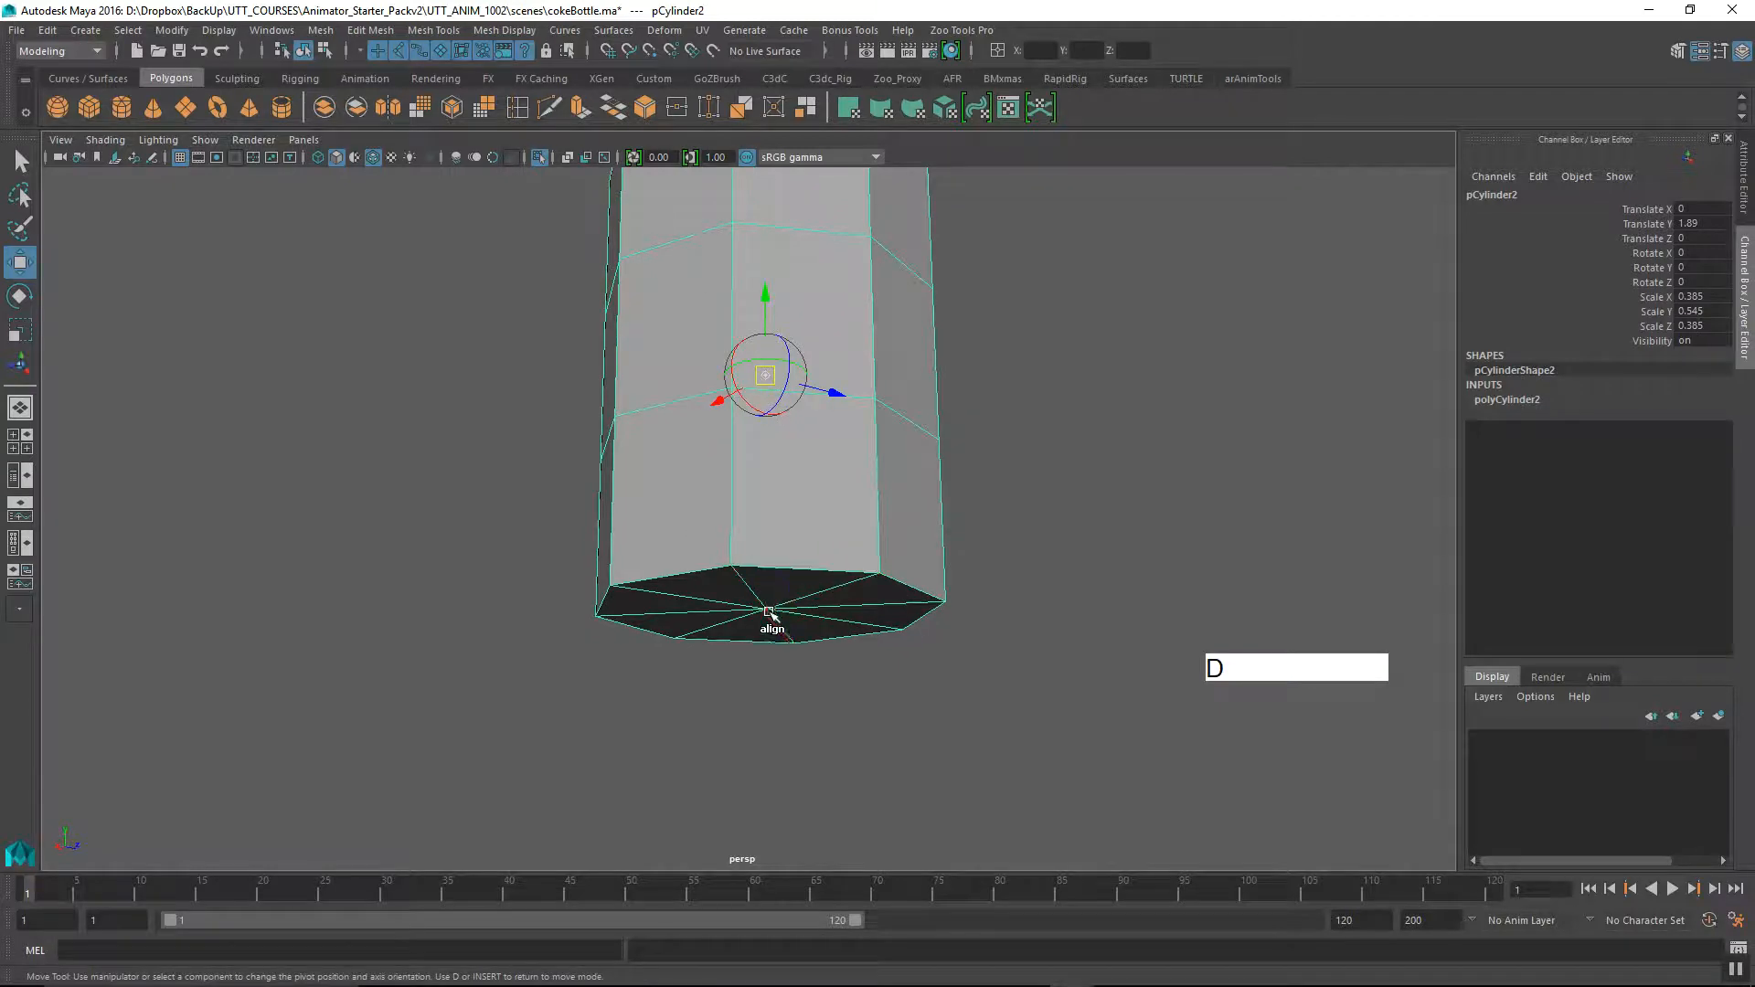
pyautogui.press('d')
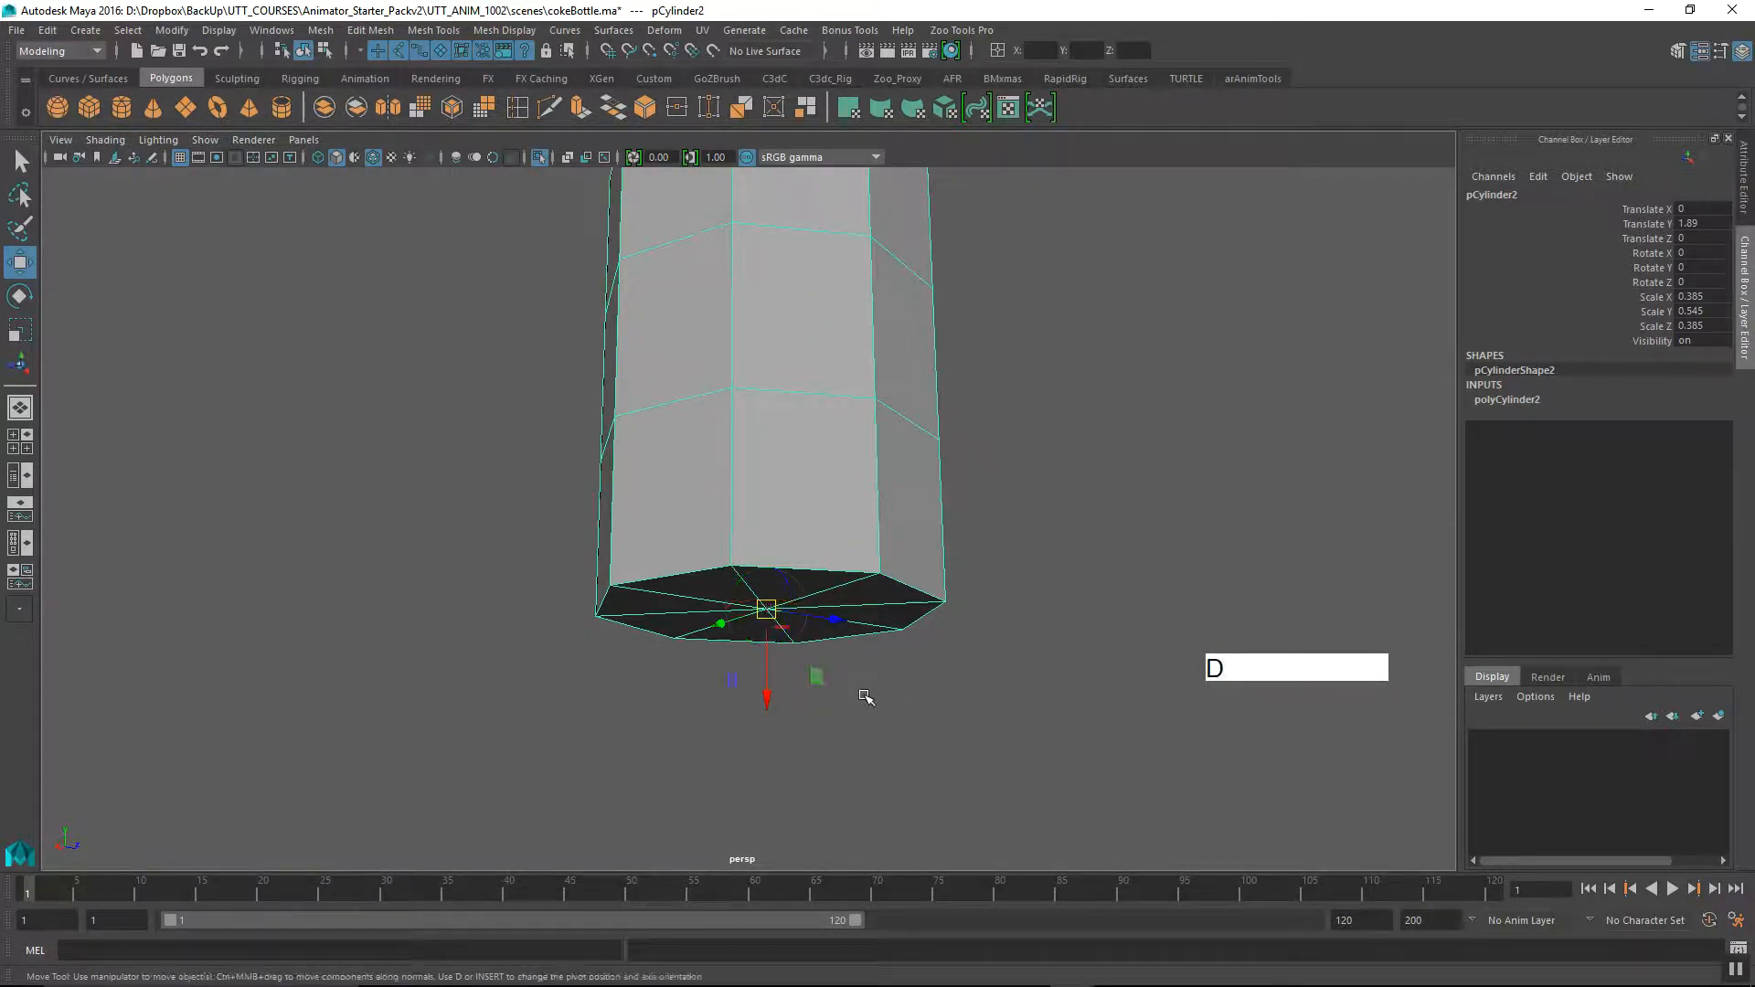
pyautogui.keyDown('alt'); pyautogui.moveTo(867, 714); pyautogui.dragTo(1002, 732); pyautogui.keyUp('alt')
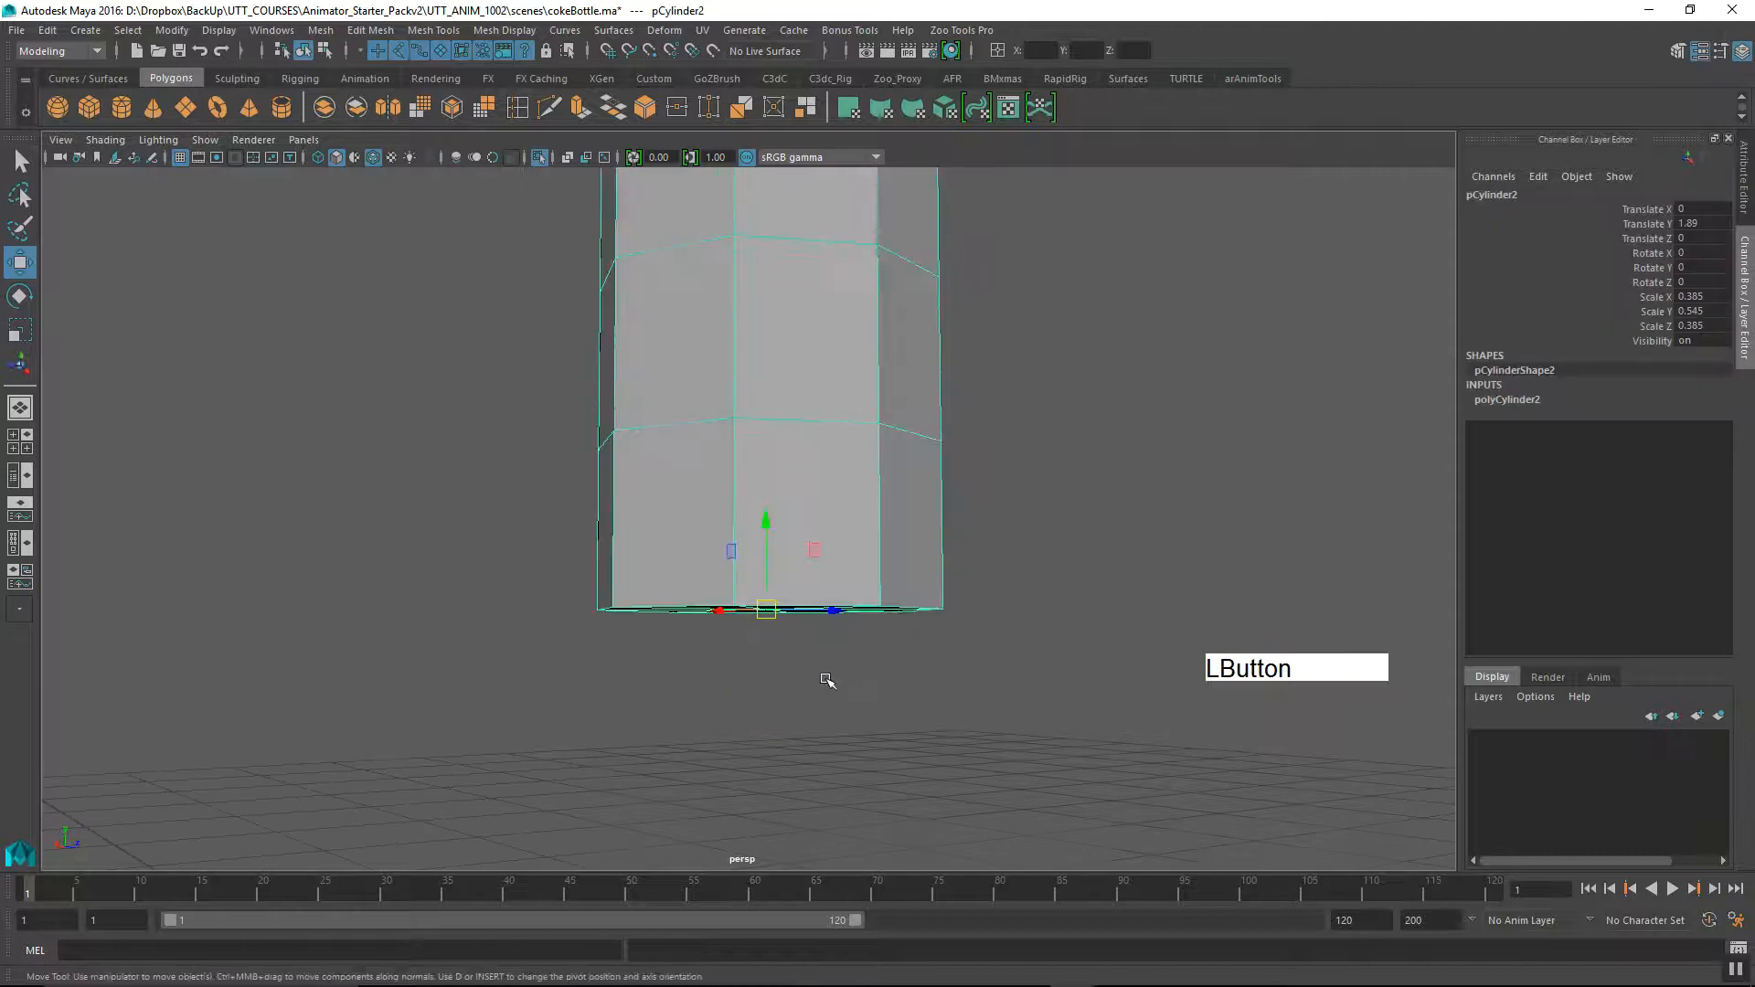
# Snap the cylinder vertically down to the centre vertex of the cube's top, at Translate Y 1.045.
pyautogui.keyDown('alt'); pyautogui.moveTo(826, 685); pyautogui.dragTo(664, 685, button='right'); pyautogui.keyUp('alt')
pyautogui.keyDown('alt'); pyautogui.moveTo(664, 685); pyautogui.dragTo(615, 716); pyautogui.keyUp('alt')
pyautogui.keyDown('alt'); pyautogui.moveTo(615, 716); pyautogui.dragTo(647, 615, button='middle'); pyautogui.keyUp('alt')
pyautogui.keyDown('alt'); pyautogui.moveTo(647, 615); pyautogui.dragTo(814, 751); pyautogui.keyUp('alt')
pyautogui.keyDown('alt'); pyautogui.moveTo(814, 751); pyautogui.dragTo(745, 613, button='middle'); pyautogui.keyUp('alt')
pyautogui.keyDown('alt'); pyautogui.moveTo(745, 612); pyautogui.dragTo(784, 629); pyautogui.keyUp('alt')
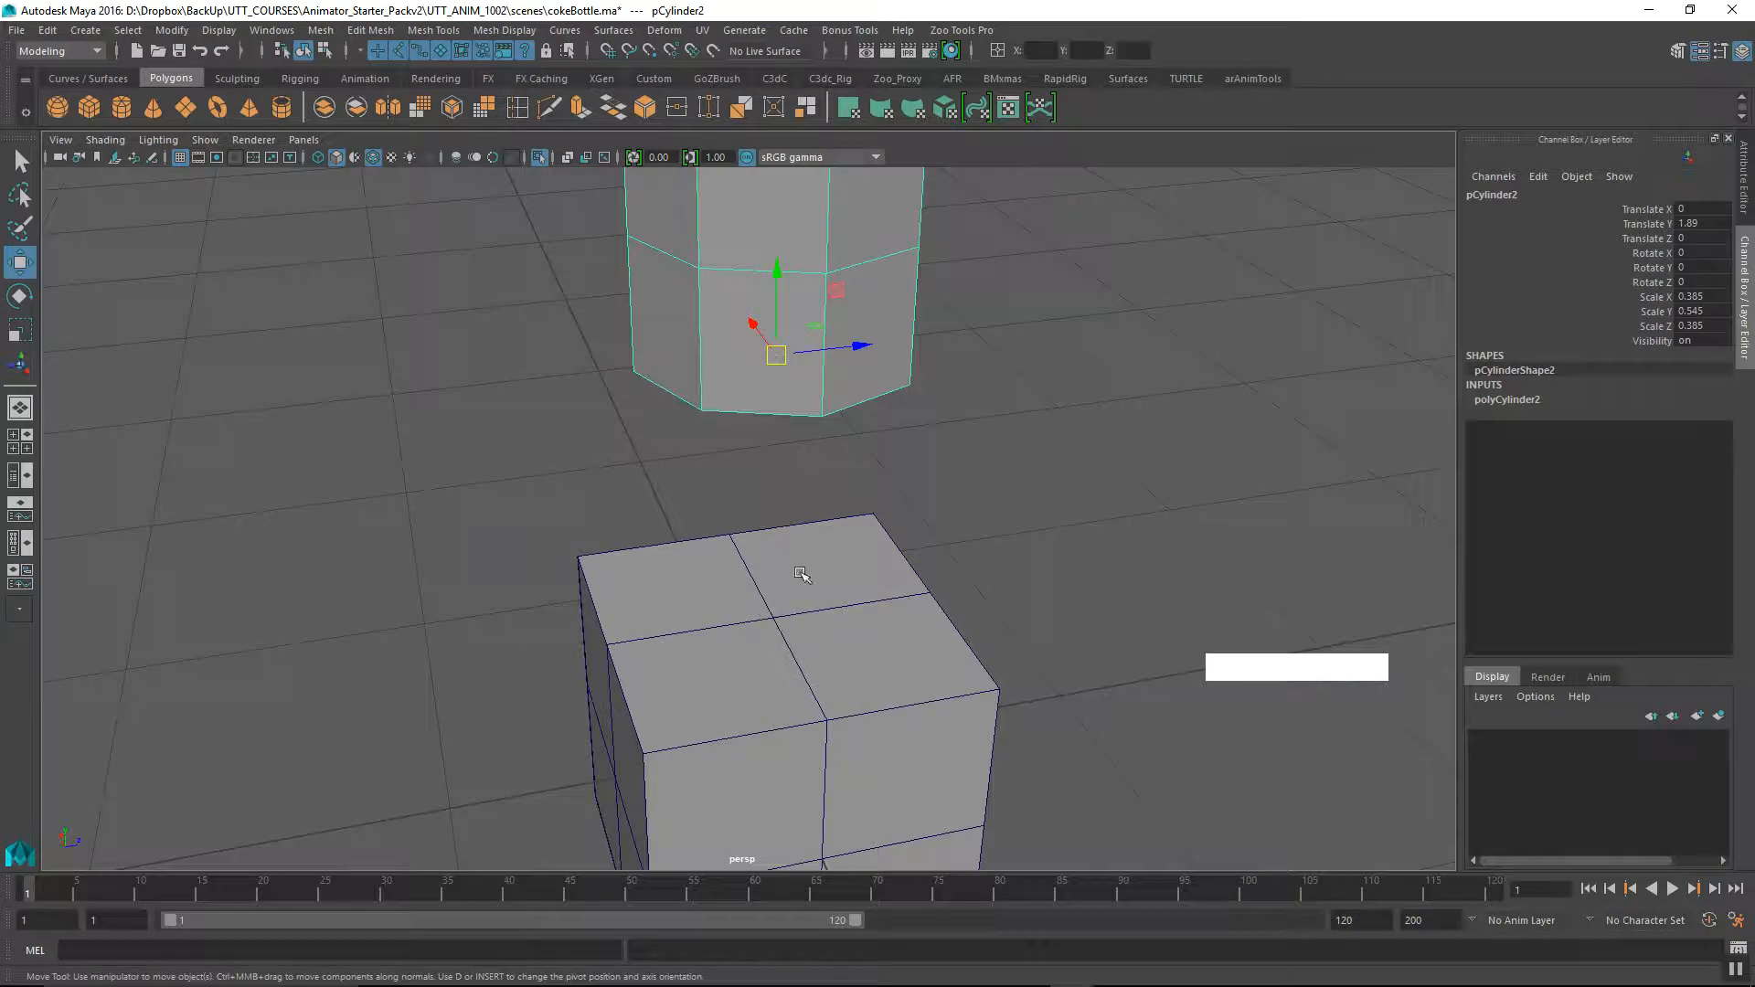
pyautogui.moveTo(780, 382); pyautogui.dragTo(783, 606, button='middle')
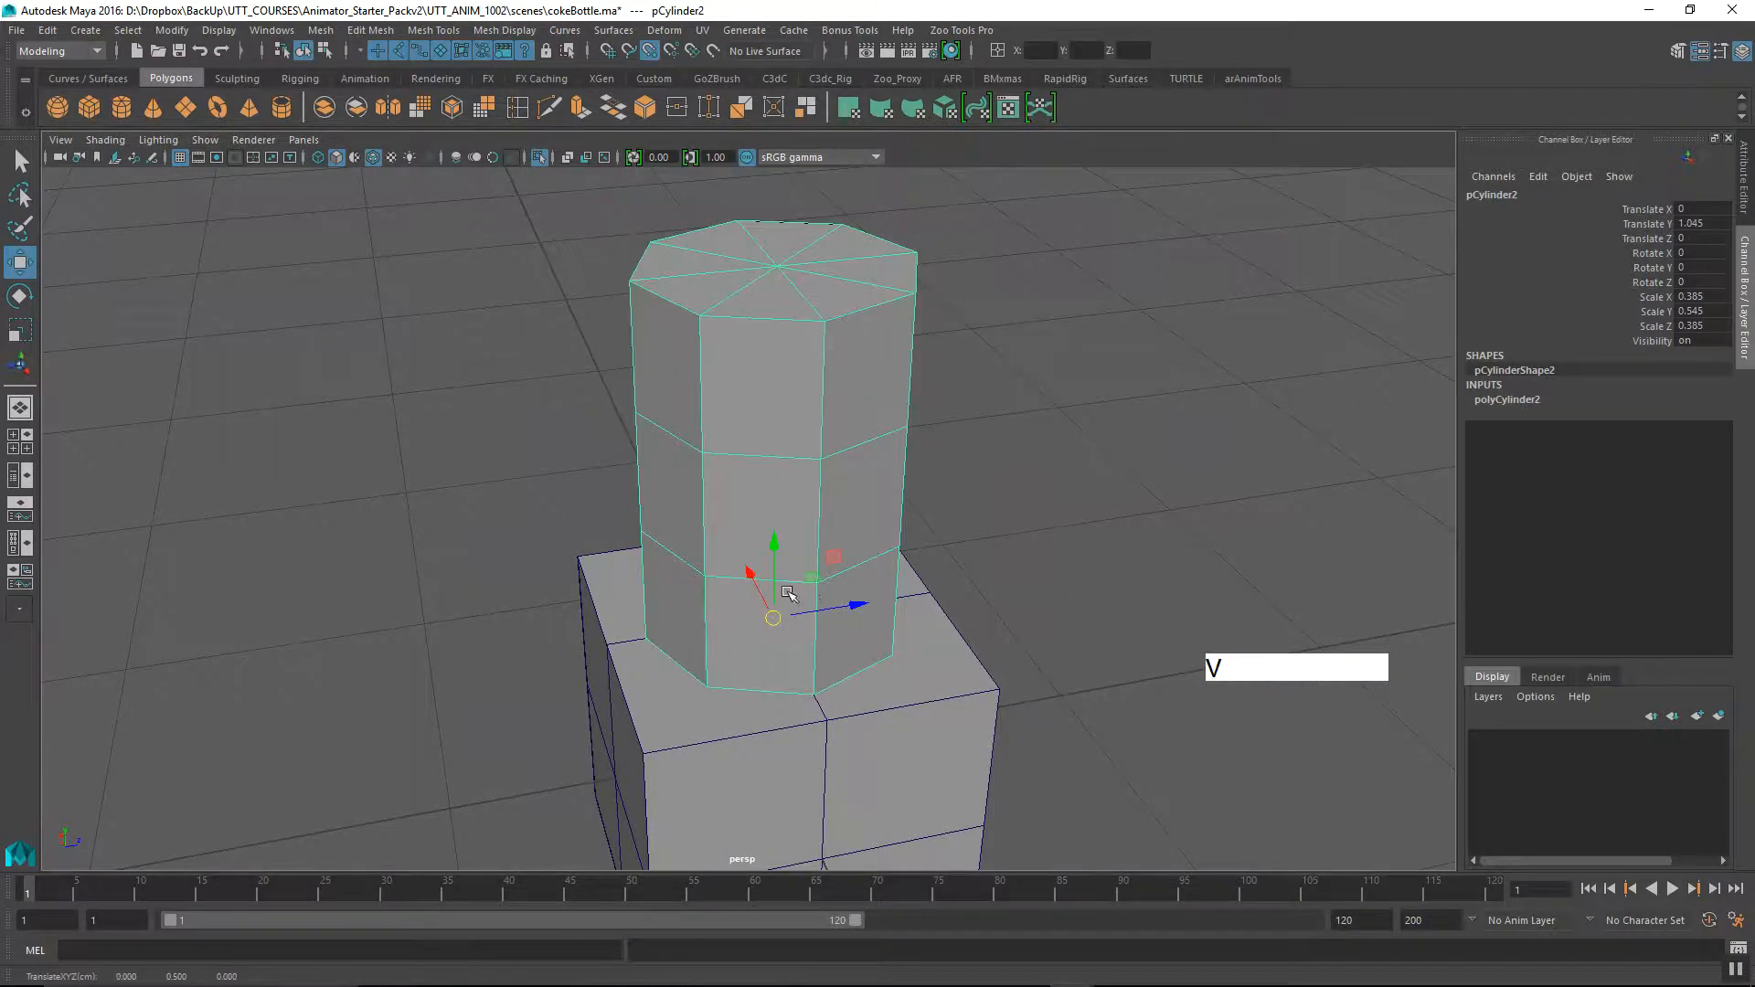
# Delete the faces on the top of the cube beneath the cylinder.
pyautogui.keyDown('alt'); pyautogui.moveTo(953, 670); pyautogui.dragTo(737, 681); pyautogui.keyUp('alt')
pyautogui.keyDown('alt'); pyautogui.moveTo(737, 680); pyautogui.dragTo(883, 750, button='right'); pyautogui.keyUp('alt')
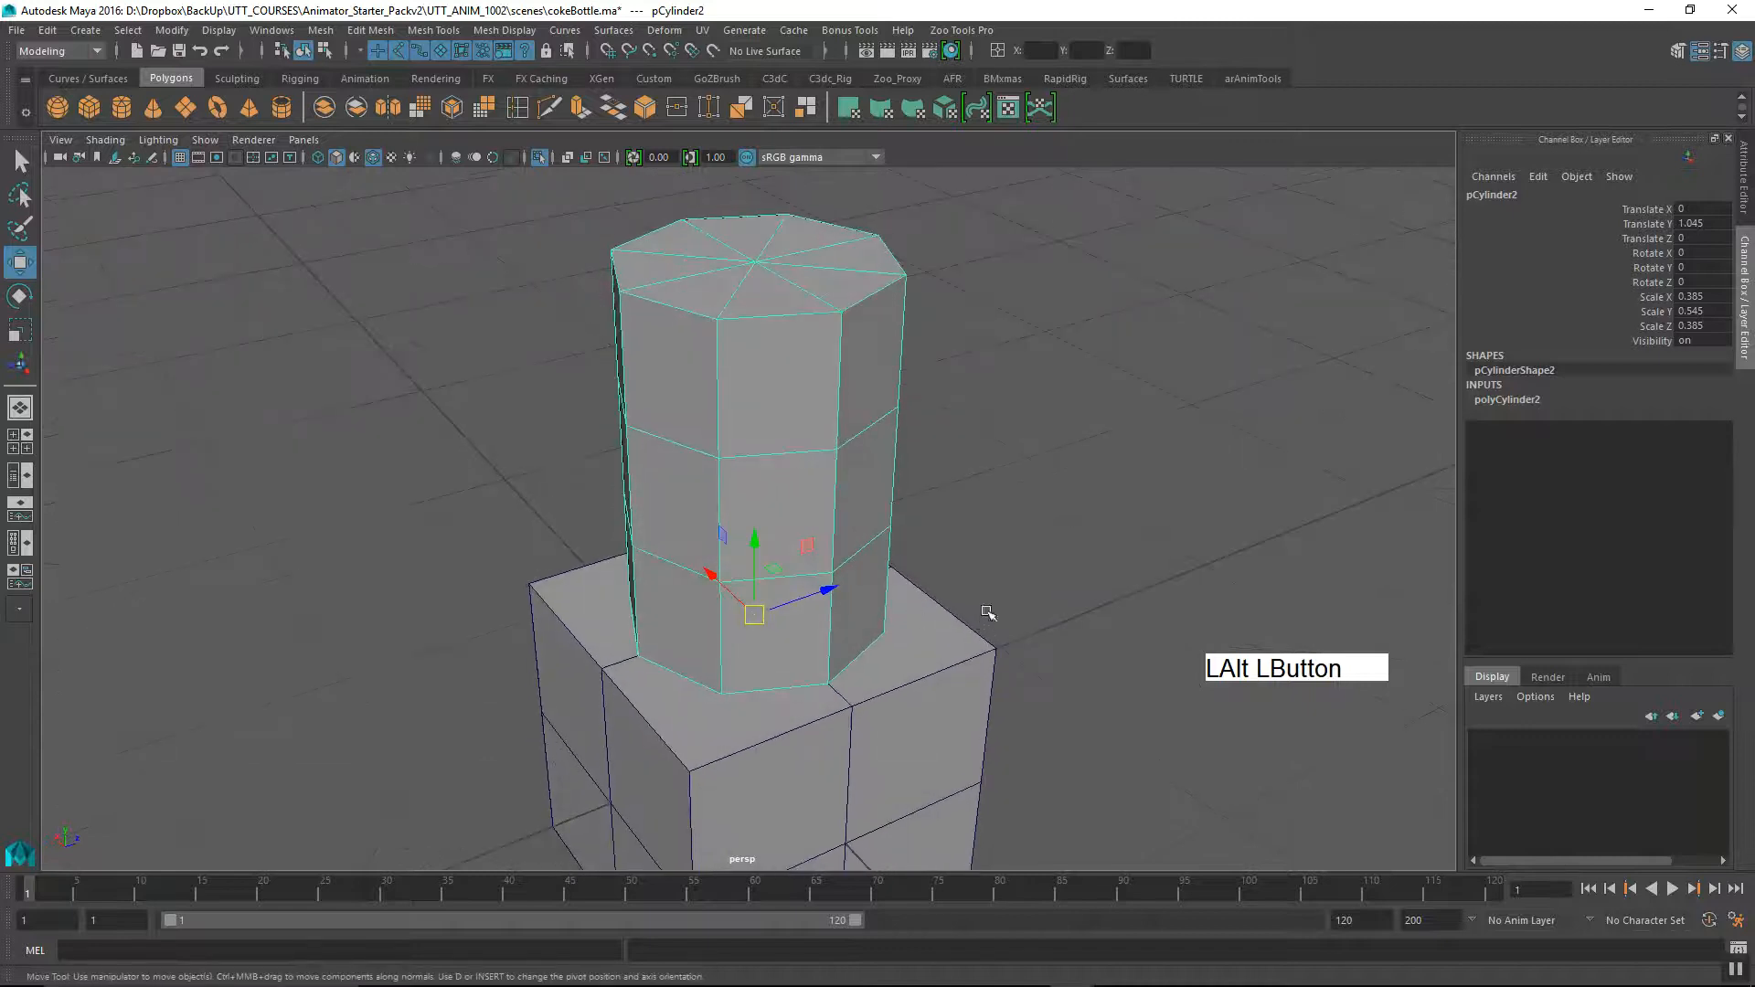
pyautogui.click(960, 645)
pyautogui.moveTo(960, 647); pyautogui.dragTo(957, 490, button='right')
pyautogui.click(914, 641)
pyautogui.keyDown('shift'); pyautogui.click(731, 730); pyautogui.keyUp('shift')
pyautogui.keyDown('alt'); pyautogui.moveTo(585, 676); pyautogui.dragTo(594, 741); pyautogui.keyUp('alt')
pyautogui.keyDown('shift'); pyautogui.click(560, 756); pyautogui.keyUp('shift')
pyautogui.press('Delete')
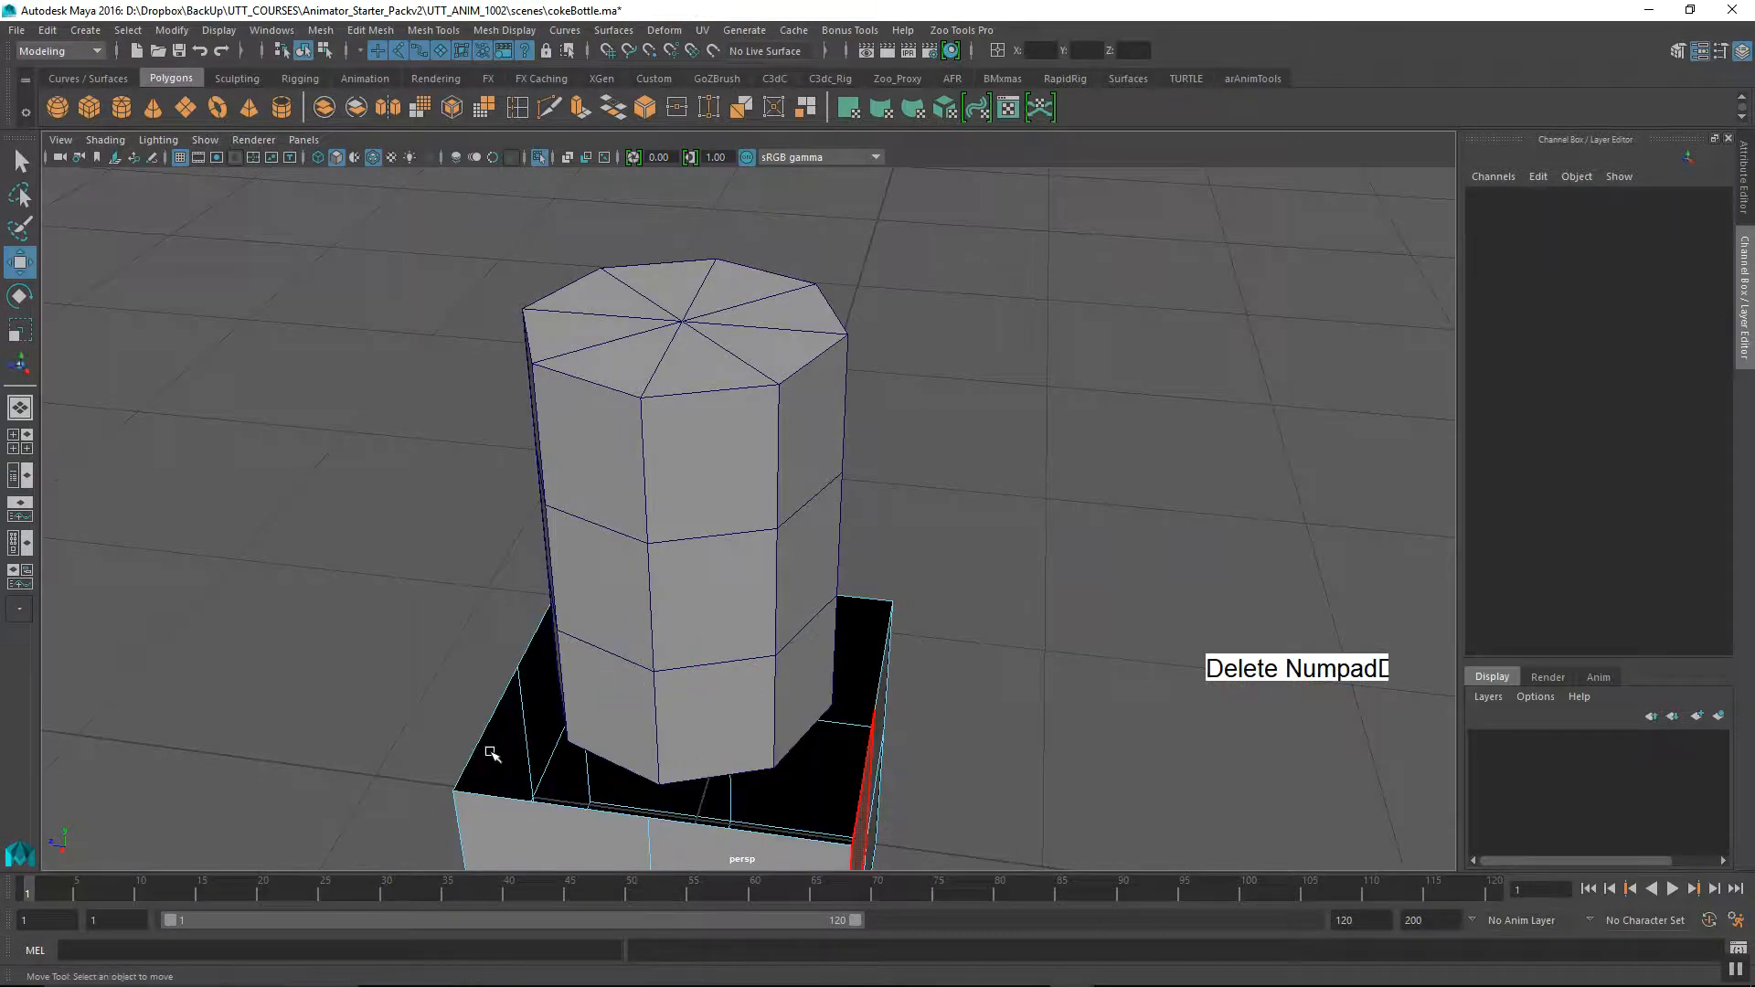
# Select the whole cylinder and isolate it, viewing it from below.
pyautogui.moveTo(783, 278); pyautogui.dragTo(518, 379)
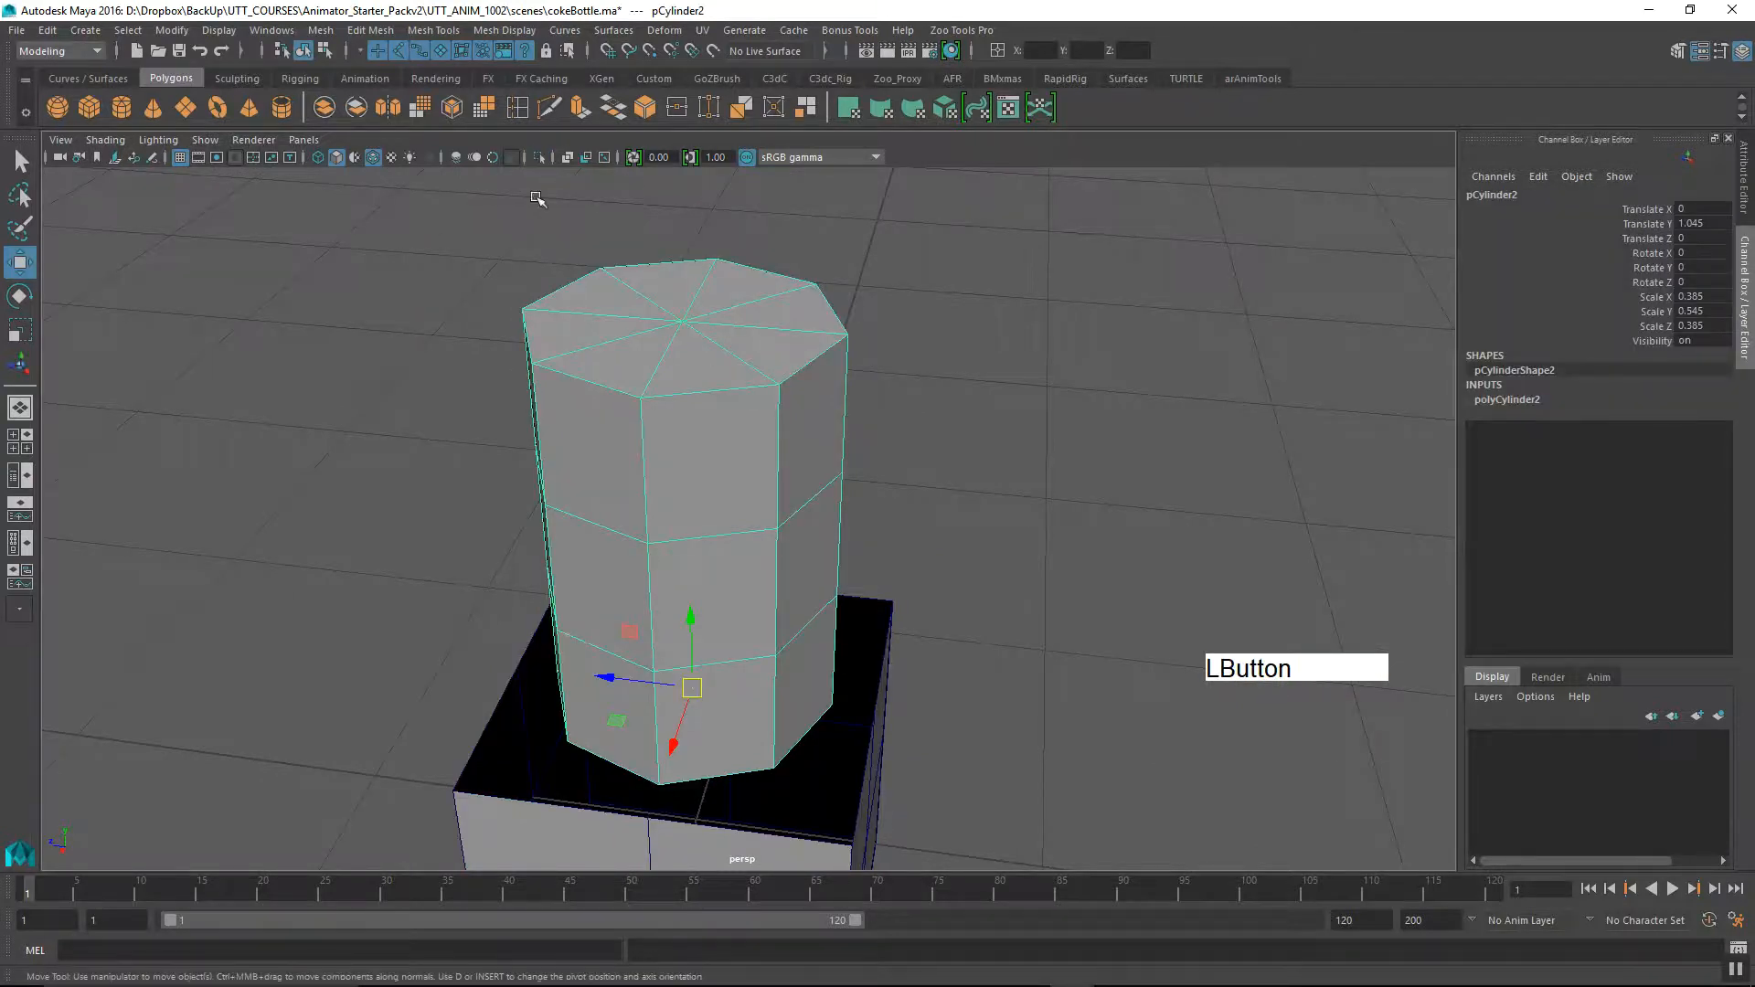
pyautogui.keyDown('alt'); pyautogui.moveTo(537, 196); pyautogui.dragTo(536, 172); pyautogui.keyUp('alt')
pyautogui.click(539, 157)
pyautogui.keyDown('alt'); pyautogui.moveTo(607, 490); pyautogui.dragTo(728, 509); pyautogui.keyUp('alt')
# Delete all eight bottom cap faces of the cylinder and end the isolation.
pyautogui.moveTo(721, 441); pyautogui.dragTo(735, 498, button='right')
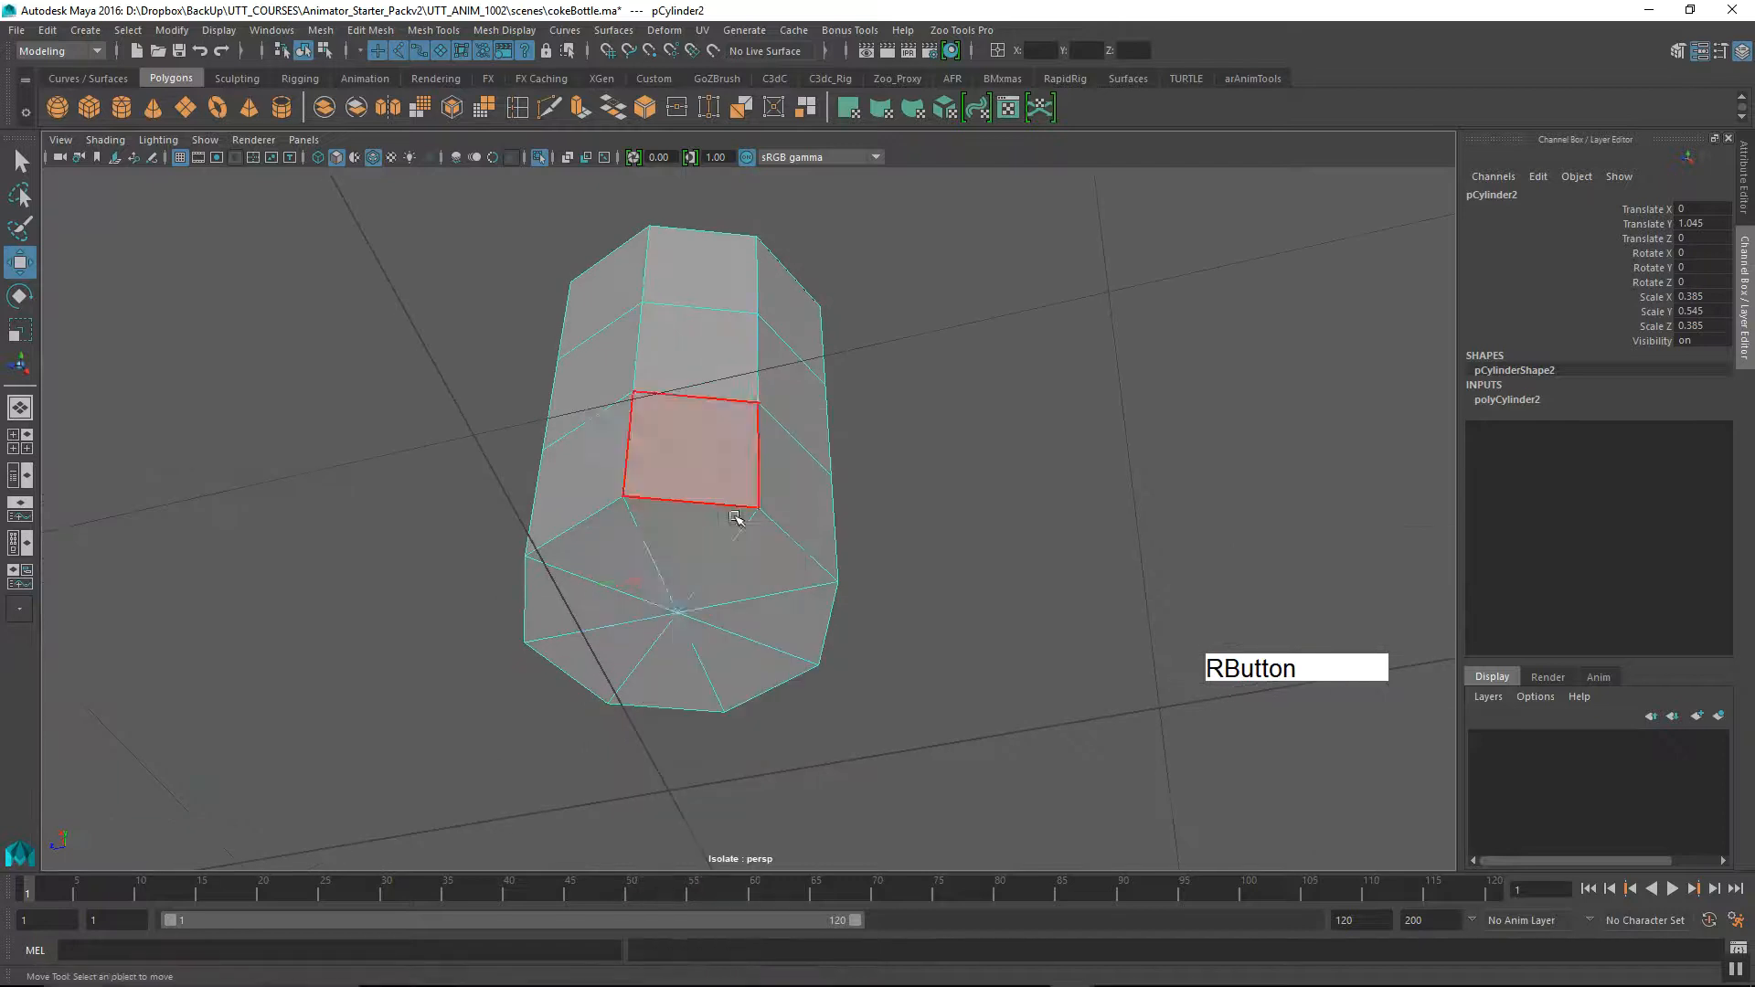
pyautogui.click(777, 567)
pyautogui.keyDown('shift'); pyautogui.click(760, 616); pyautogui.keyUp('shift')
pyautogui.keyDown('shift'); pyautogui.click(694, 672); pyautogui.keyUp('shift')
pyautogui.keyDown('shift'); pyautogui.click(584, 651); pyautogui.keyUp('shift')
pyautogui.keyDown('shift'); pyautogui.click(562, 596); pyautogui.keyUp('shift')
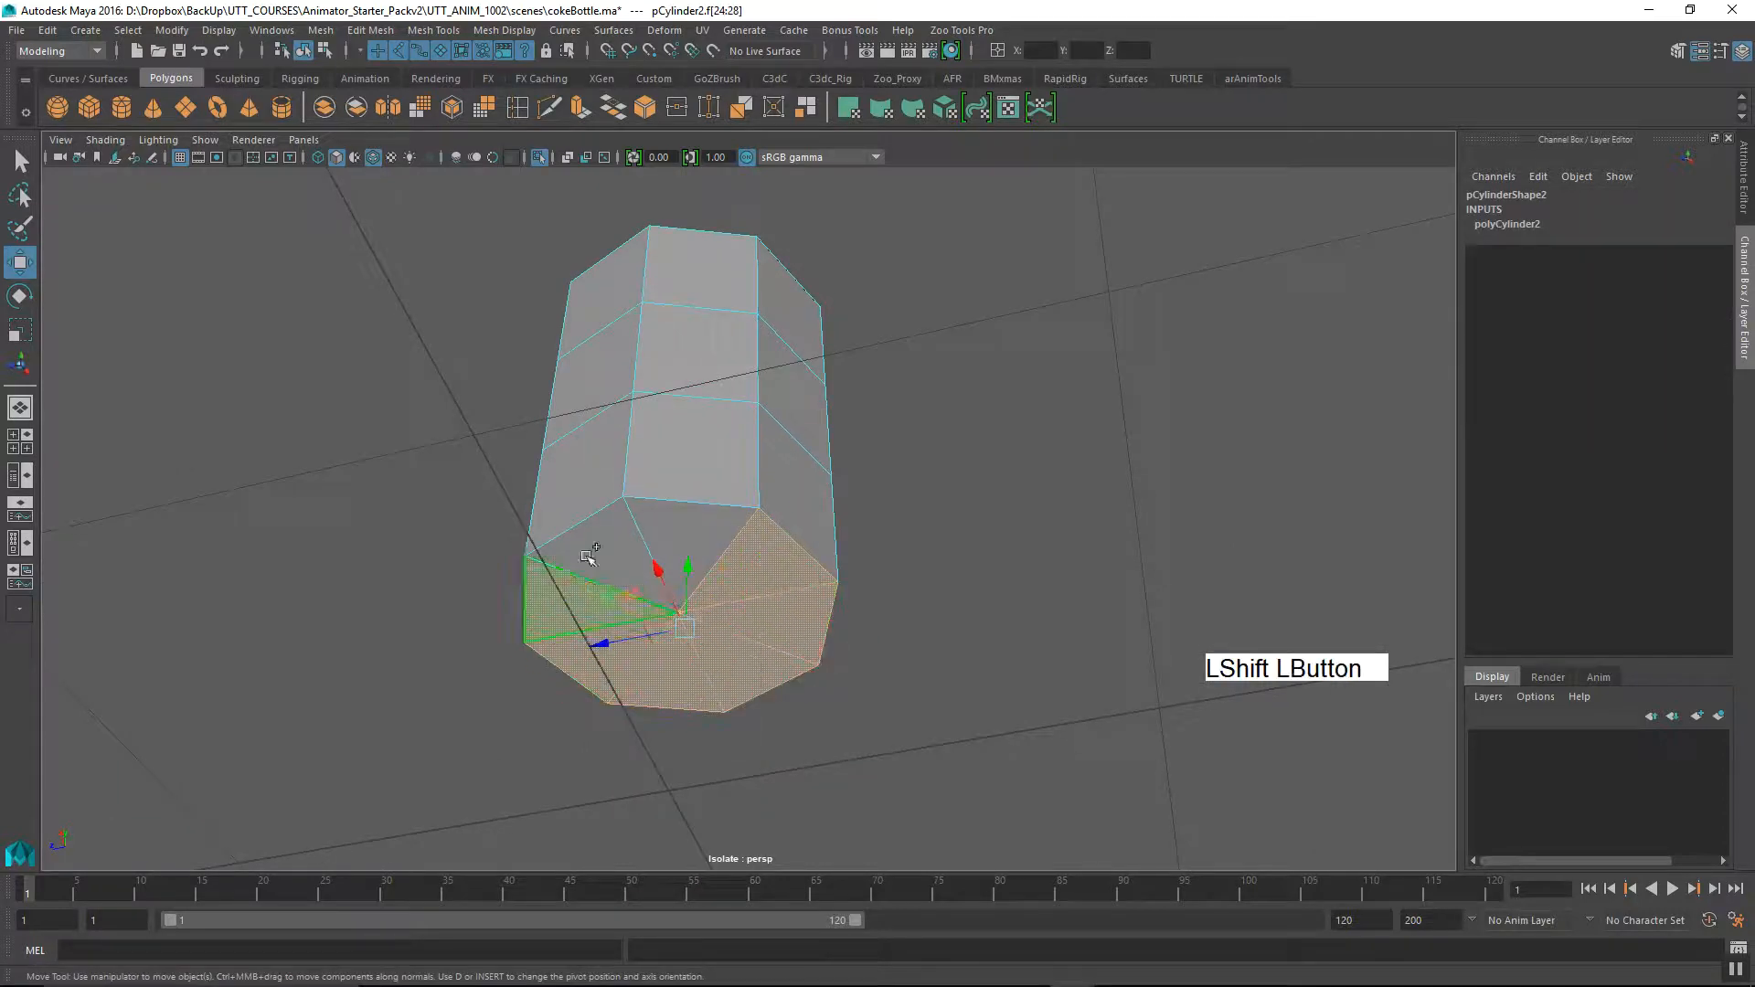
pyautogui.keyDown('shift'); pyautogui.click(603, 550); pyautogui.keyUp('shift')
pyautogui.keyDown('shift'); pyautogui.click(685, 541); pyautogui.keyUp('shift')
pyautogui.press('Delete')
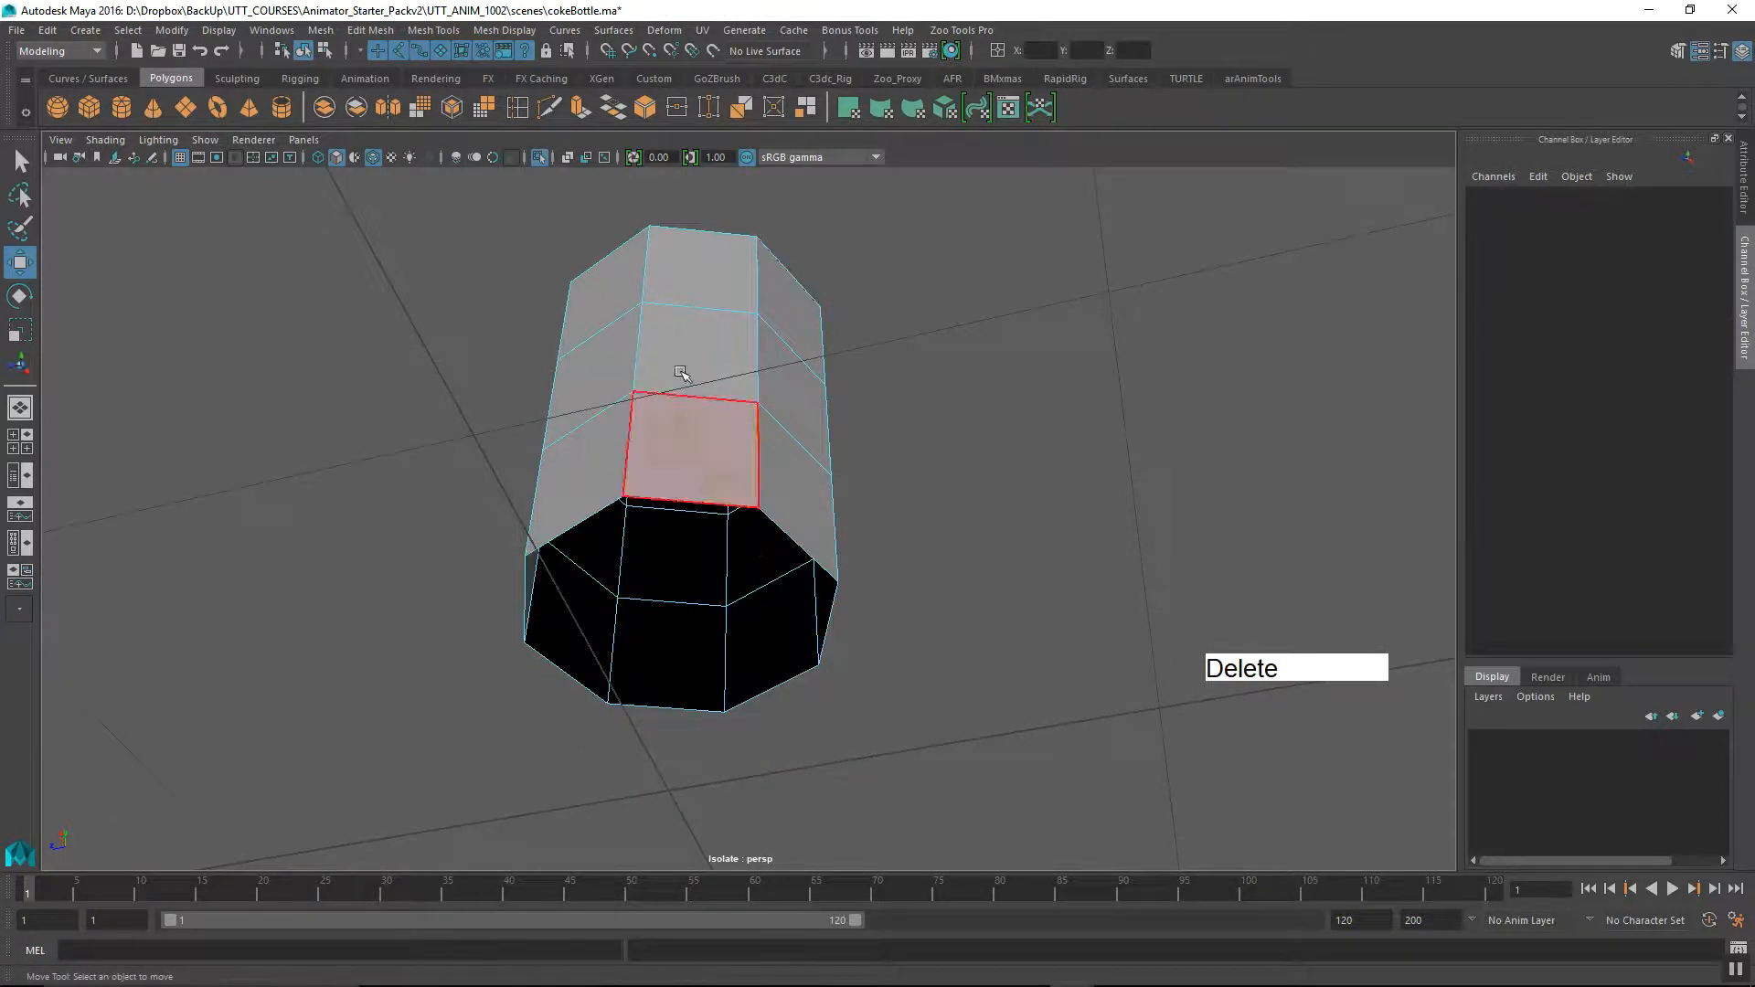
pyautogui.click(539, 157)
# Select the cylinder and the cube in object mode and combine them into one mesh.
pyautogui.keyDown('alt'); pyautogui.moveTo(640, 457); pyautogui.dragTo(478, 697); pyautogui.keyUp('alt')
pyautogui.keyDown('alt'); pyautogui.moveTo(478, 697); pyautogui.dragTo(566, 640, button='right'); pyautogui.keyUp('alt')
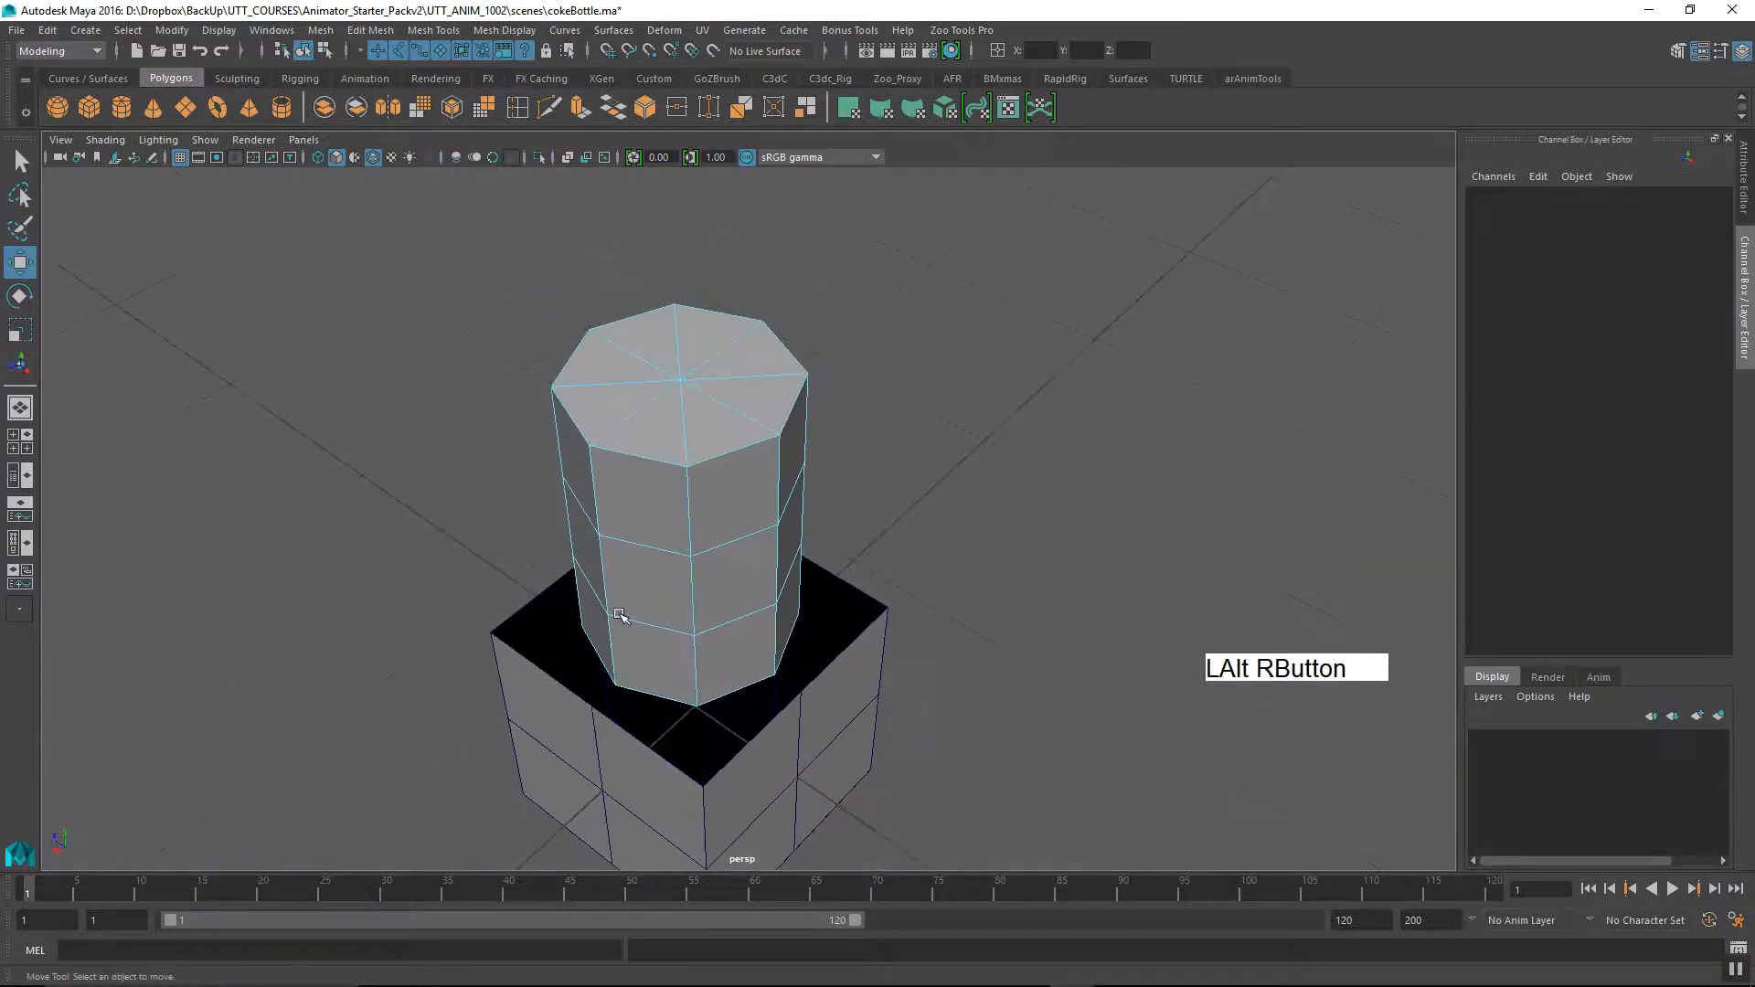
pyautogui.keyDown('alt'); pyautogui.moveTo(567, 640); pyautogui.dragTo(756, 439, button='middle'); pyautogui.keyUp('alt')
pyautogui.moveTo(757, 438); pyautogui.dragTo(850, 403, button='right')
pyautogui.keyDown('alt'); pyautogui.moveTo(1050, 521); pyautogui.dragTo(741, 666, button='right'); pyautogui.keyUp('alt')
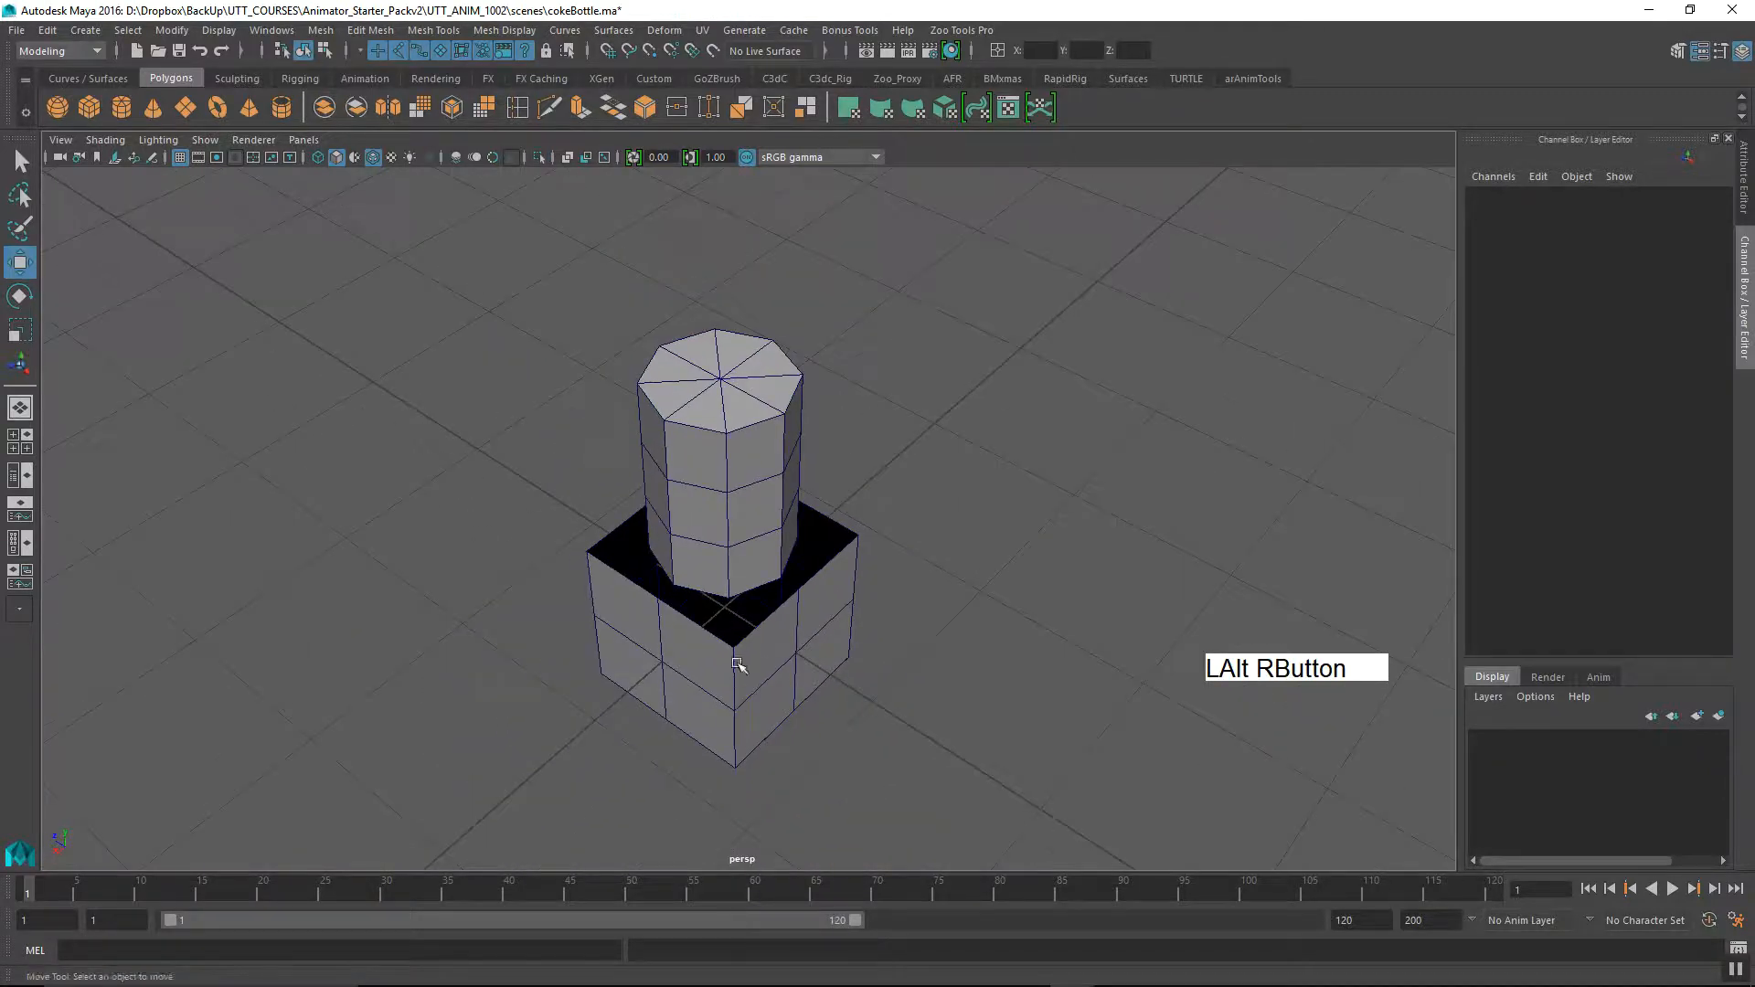
pyautogui.keyDown('alt'); pyautogui.moveTo(740, 666); pyautogui.dragTo(666, 514, button='middle'); pyautogui.keyUp('alt')
pyautogui.moveTo(947, 372); pyautogui.dragTo(667, 639)
pyautogui.keyDown('alt'); pyautogui.moveTo(667, 639); pyautogui.dragTo(458, 670, button='middle'); pyautogui.keyUp('alt')
pyautogui.keyDown('alt'); pyautogui.moveTo(457, 670); pyautogui.dragTo(697, 618, button='right'); pyautogui.keyUp('alt')
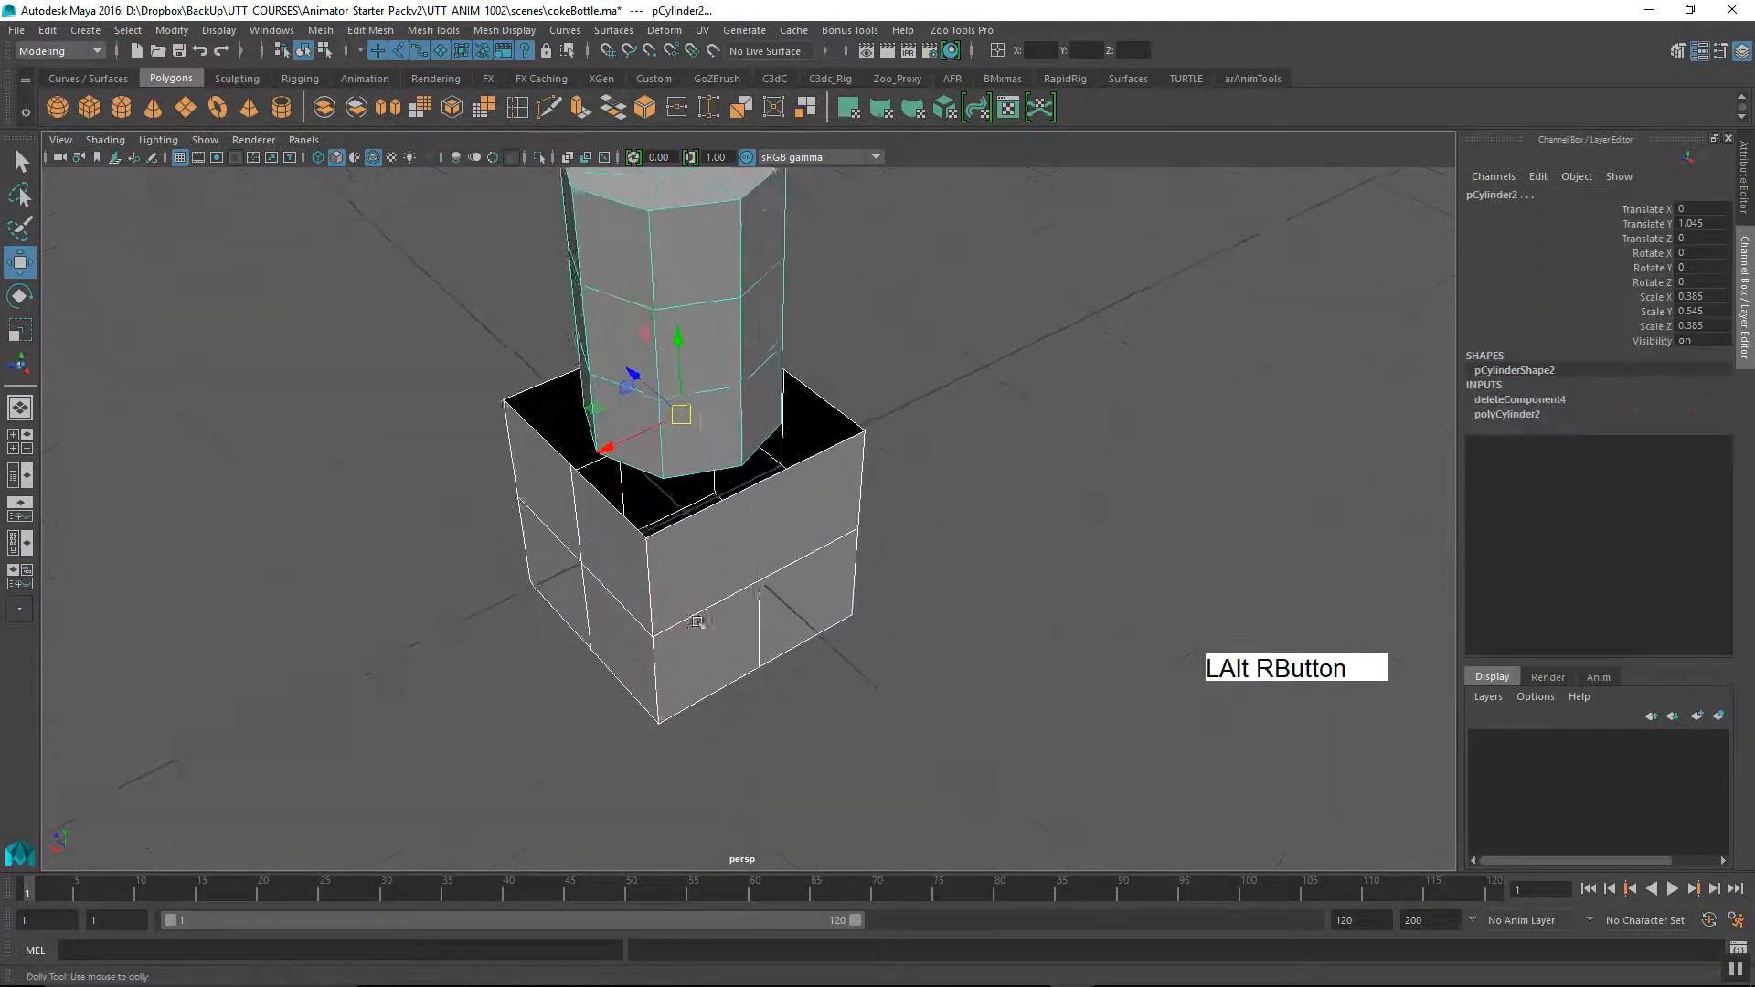
pyautogui.keyDown('alt'); pyautogui.moveTo(697, 619); pyautogui.dragTo(657, 709, button='middle'); pyautogui.keyUp('alt')
pyautogui.keyDown('alt'); pyautogui.moveTo(657, 709); pyautogui.dragTo(443, 567, button='right'); pyautogui.keyUp('alt')
pyautogui.click(320, 30)
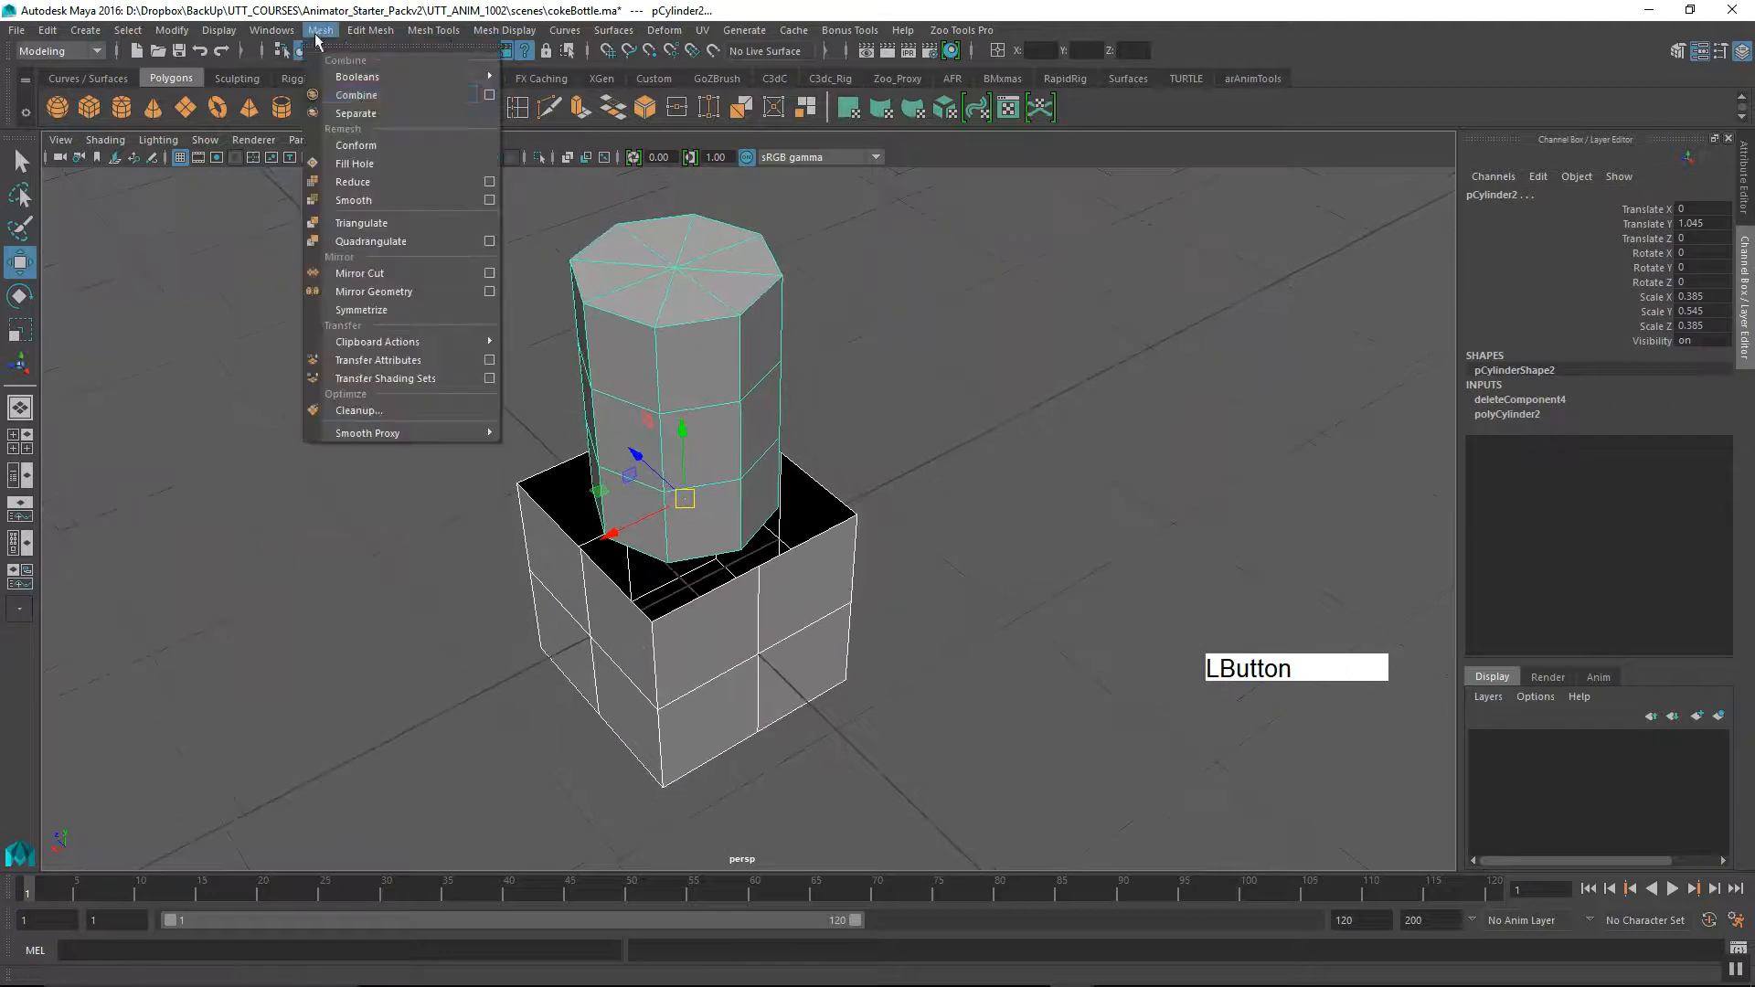
pyautogui.click(365, 97)
# Check whether the cylinder and cube parts select together as a single object.
pyautogui.keyDown('alt'); pyautogui.moveTo(497, 548); pyautogui.dragTo(640, 594); pyautogui.keyUp('alt')
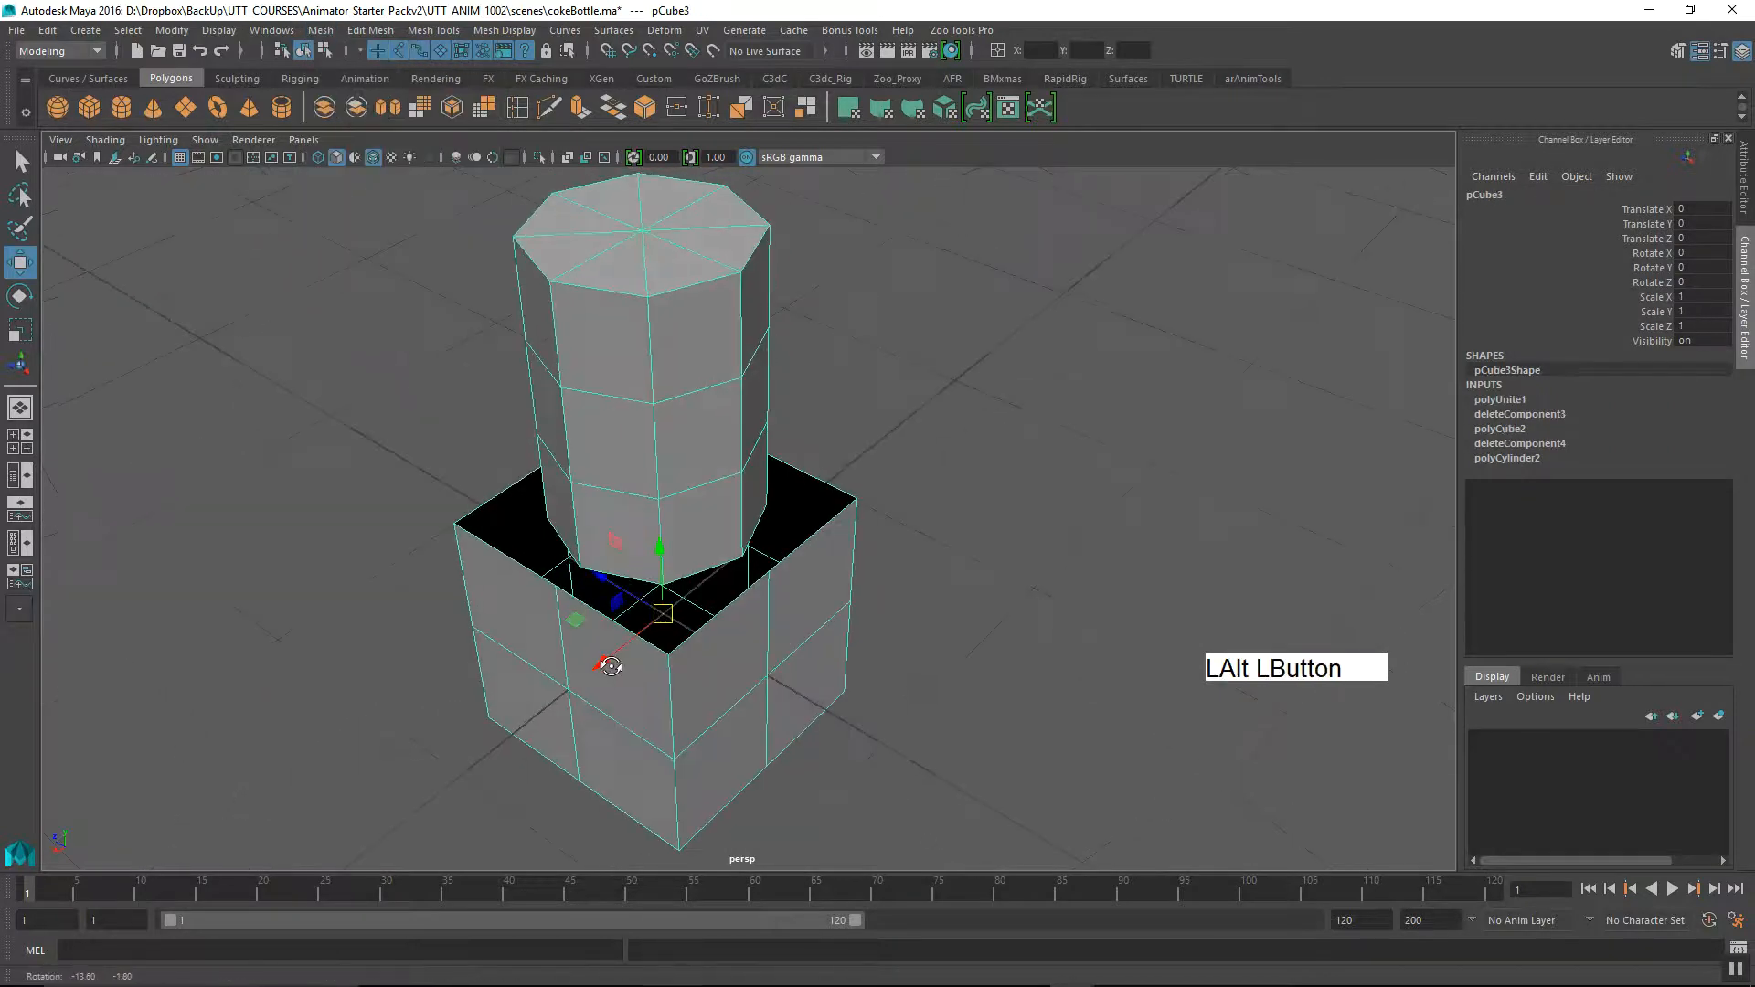
pyautogui.keyDown('alt'); pyautogui.moveTo(640, 594); pyautogui.dragTo(640, 585, button='middle'); pyautogui.keyUp('alt')
pyautogui.keyDown('alt'); pyautogui.moveTo(640, 585); pyautogui.dragTo(971, 574); pyautogui.keyUp('alt')
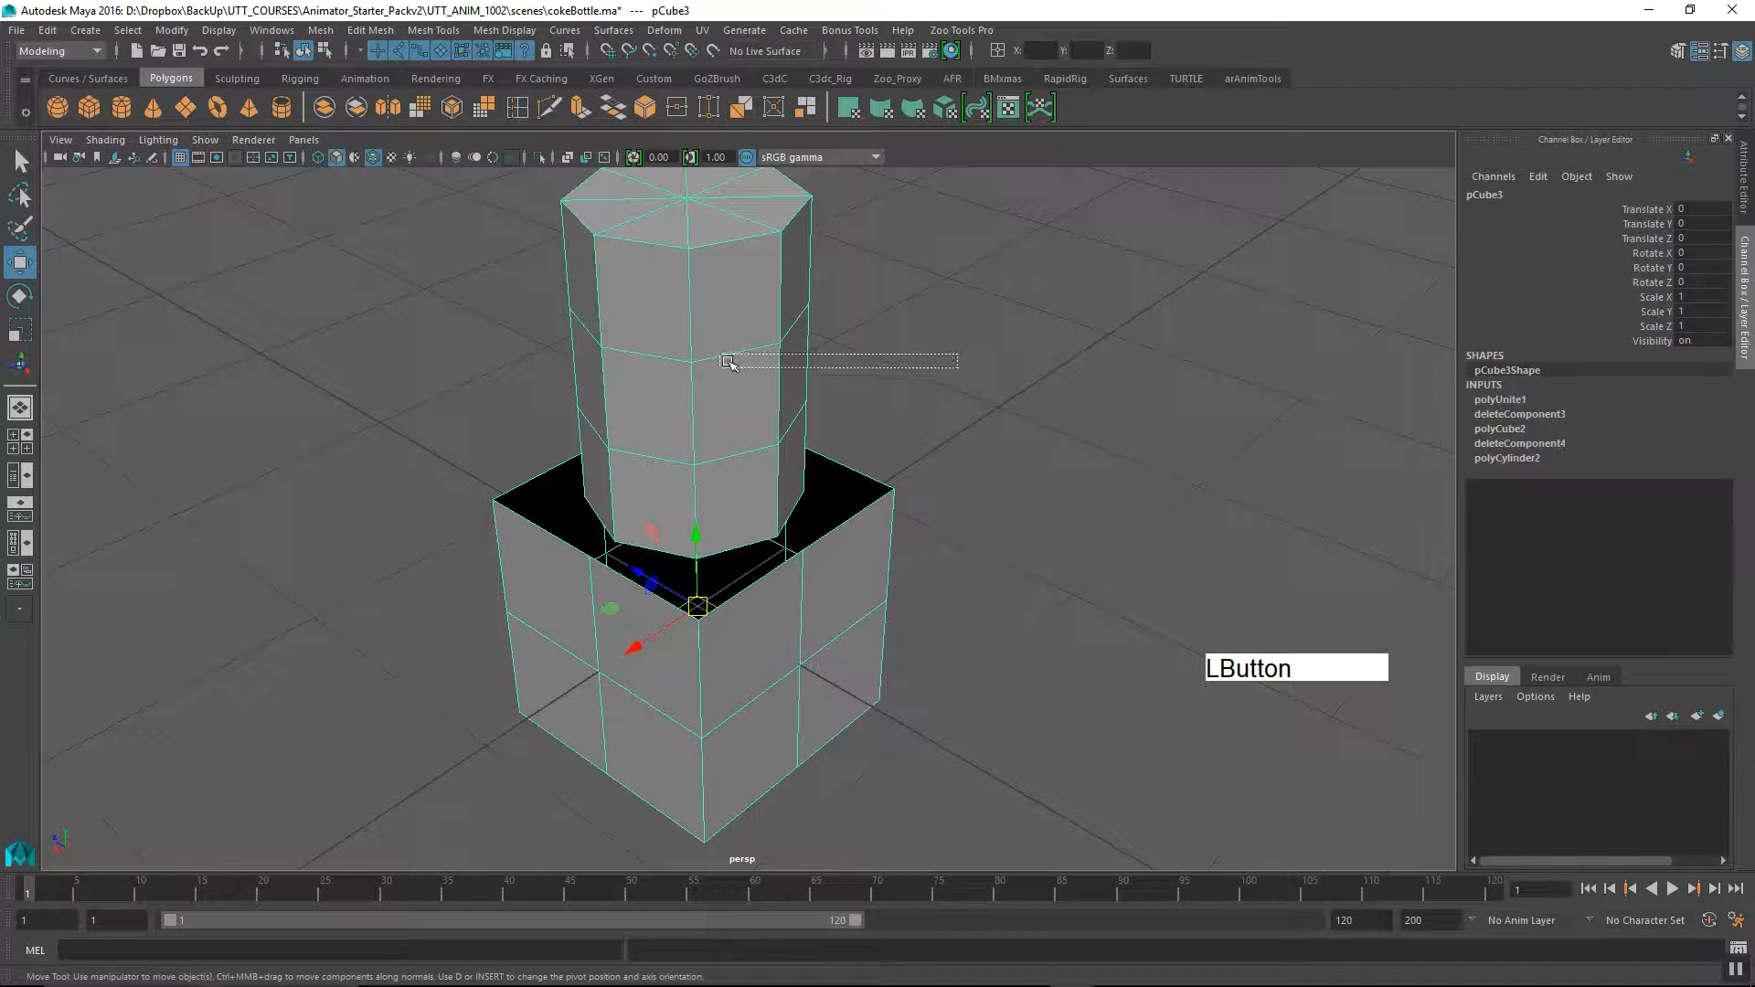
pyautogui.keyDown('alt'); pyautogui.moveTo(850, 582); pyautogui.dragTo(914, 512, button='right'); pyautogui.keyUp('alt')
pyautogui.click(996, 486)
pyautogui.click(853, 604)
pyautogui.click(936, 360)
pyautogui.click(740, 363)
pyautogui.click(989, 560)
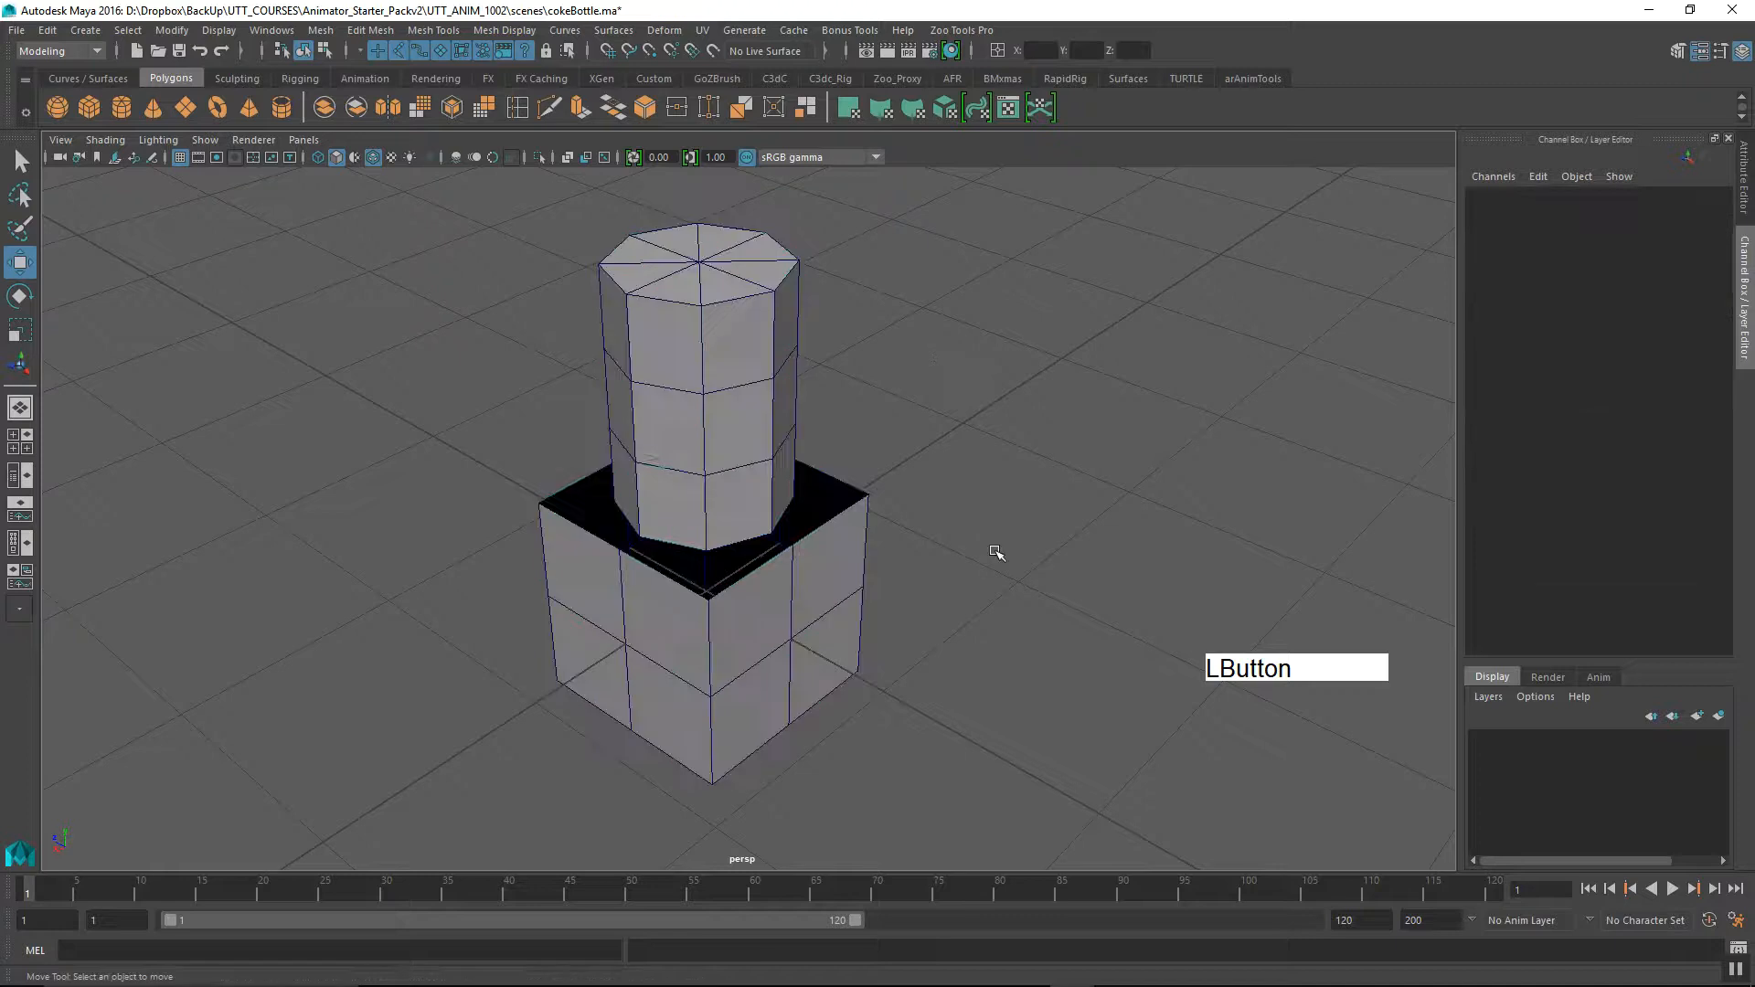
# Select the whole border edge loop around the cube's open top in edge mode.
pyautogui.moveTo(838, 660); pyautogui.dragTo(822, 671)
pyautogui.keyDown('alt'); pyautogui.moveTo(916, 478); pyautogui.dragTo(796, 561, button='right'); pyautogui.keyUp('alt')
pyautogui.keyDown('alt'); pyautogui.moveTo(795, 560); pyautogui.dragTo(705, 576, button='middle'); pyautogui.keyUp('alt')
pyautogui.keyDown('alt'); pyautogui.moveTo(705, 576); pyautogui.dragTo(607, 646); pyautogui.keyUp('alt')
pyautogui.keyDown('alt'); pyautogui.moveTo(607, 647); pyautogui.dragTo(737, 716, button='right'); pyautogui.keyUp('alt')
pyautogui.keyDown('alt'); pyautogui.moveTo(736, 716); pyautogui.dragTo(768, 697); pyautogui.keyUp('alt')
pyautogui.keyDown('alt'); pyautogui.moveTo(768, 698); pyautogui.dragTo(923, 463, button='right'); pyautogui.keyUp('alt')
pyautogui.rightClick(911, 557)
pyautogui.keyDown('alt'); pyautogui.moveTo(947, 596); pyautogui.dragTo(982, 544); pyautogui.keyUp('alt')
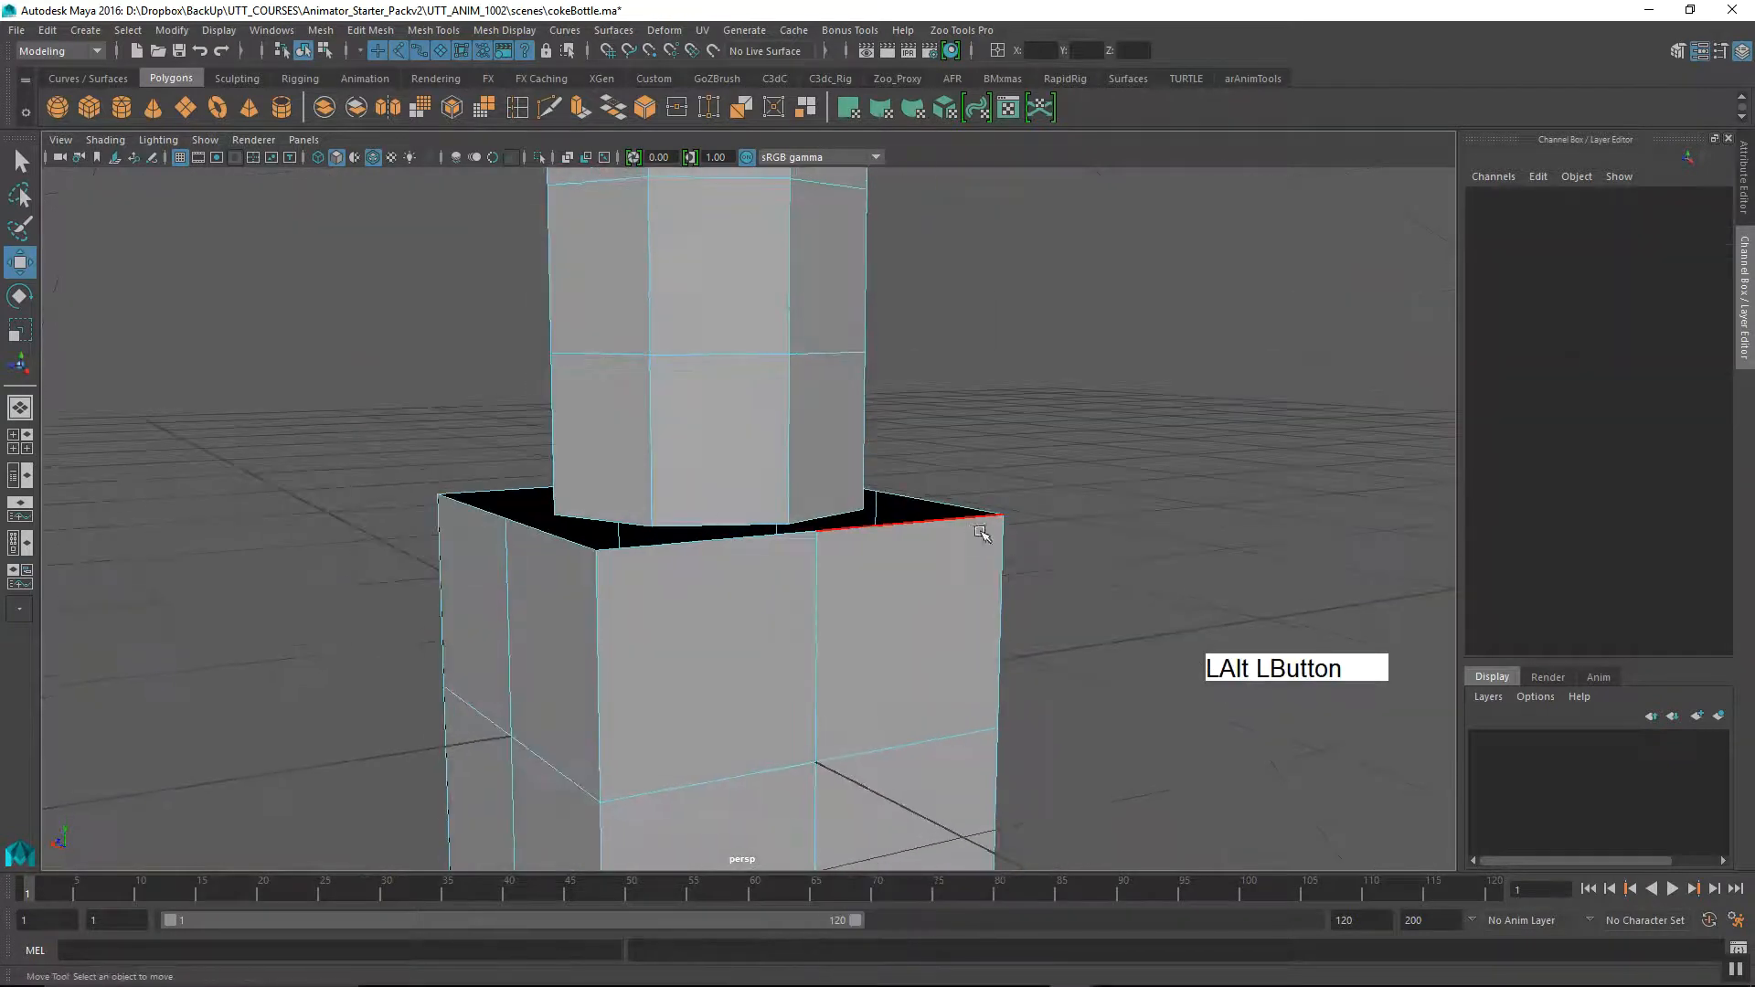
pyautogui.click(942, 503)
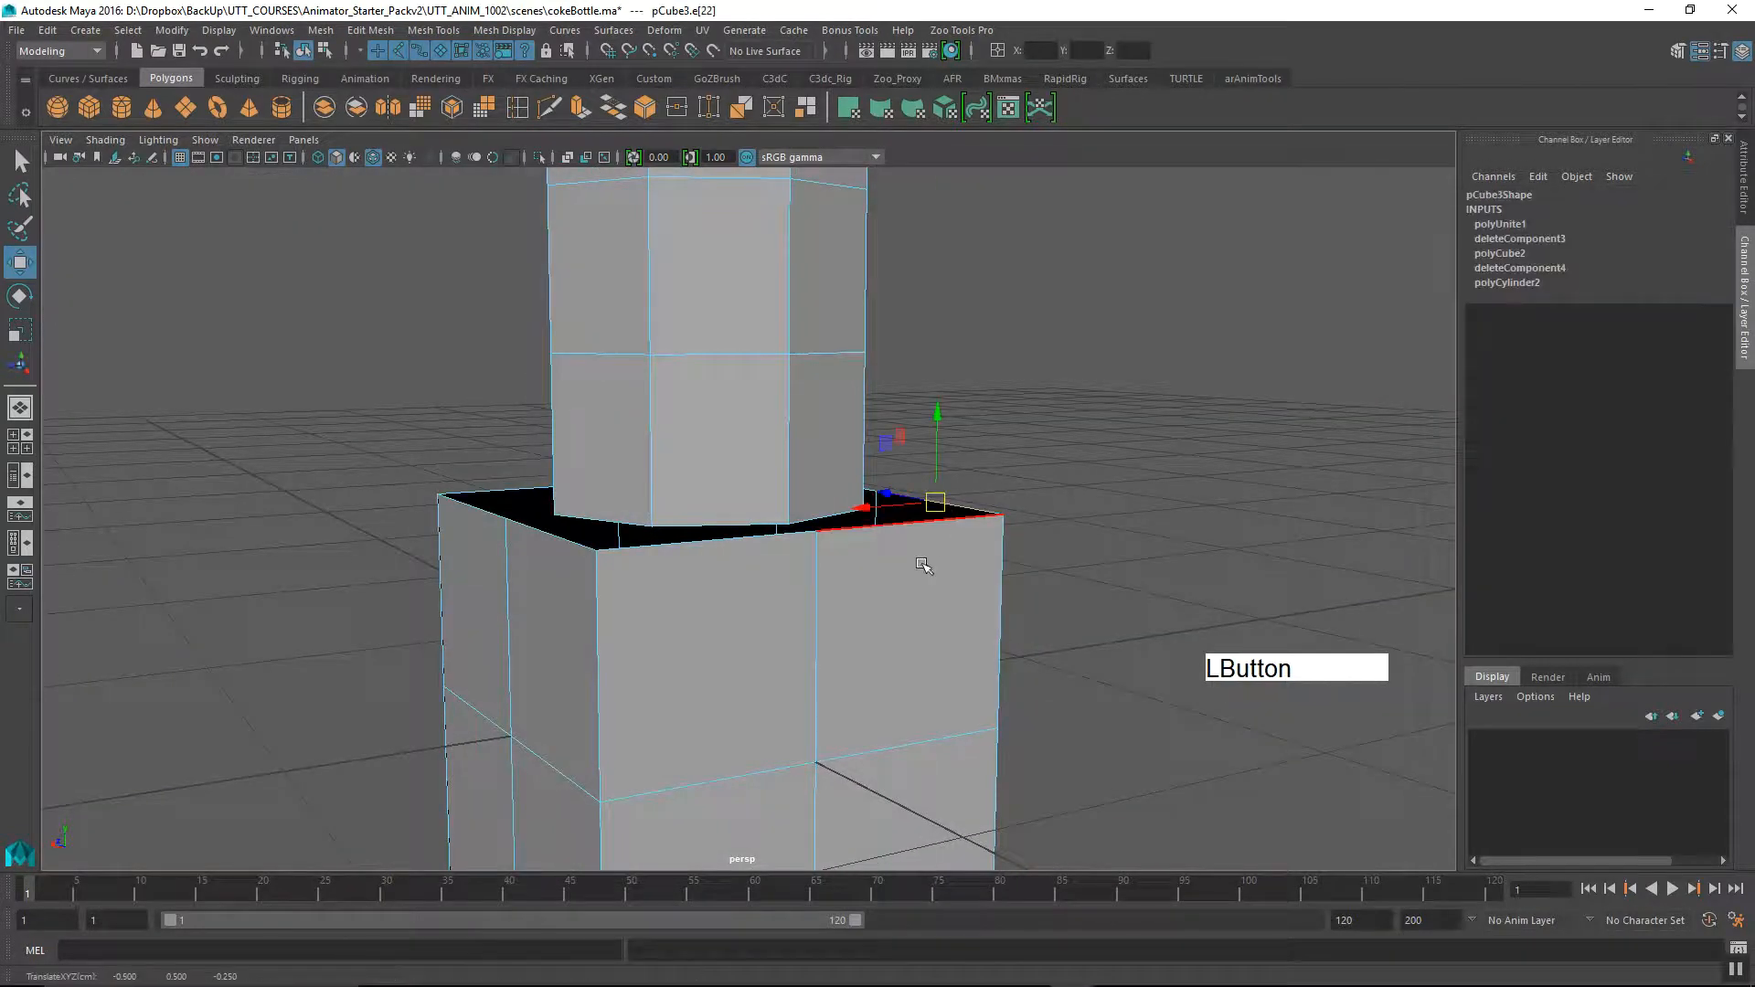
pyautogui.doubleClick(973, 510)
# Add the border edges of the cylinder's open bottom to the edge selection.
pyautogui.keyDown('alt'); pyautogui.moveTo(974, 510); pyautogui.dragTo(685, 619); pyautogui.keyUp('alt')
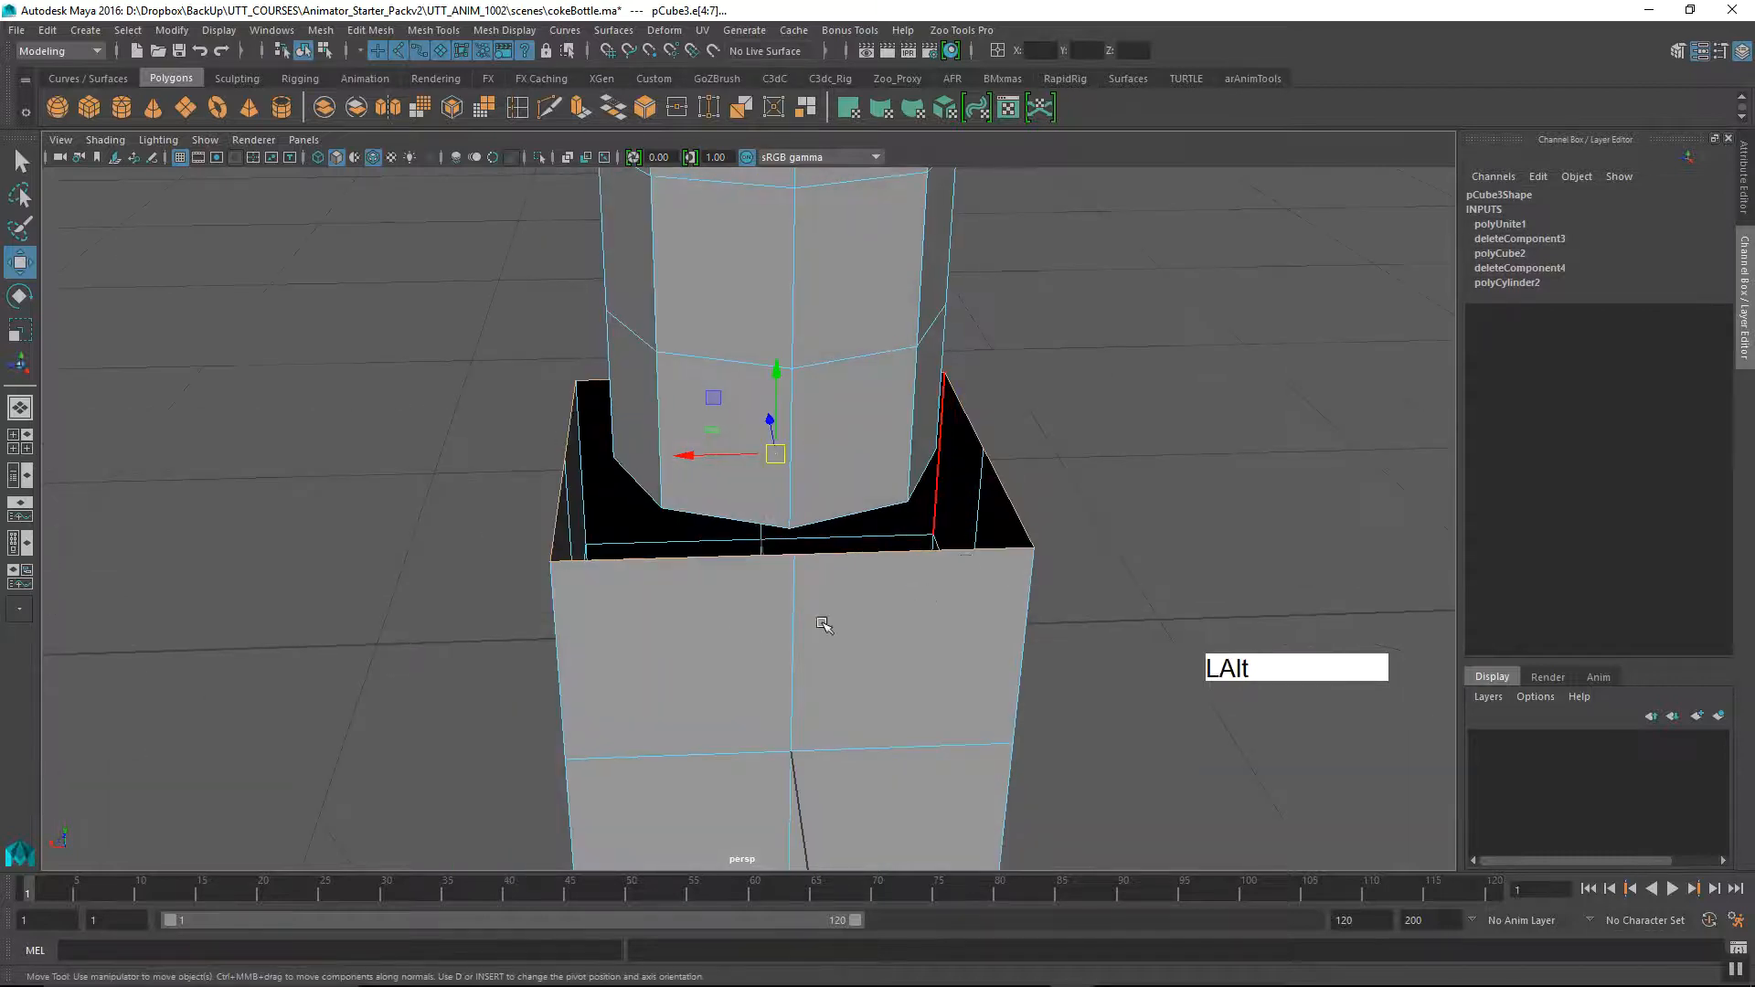
pyautogui.keyDown('alt'); pyautogui.moveTo(823, 624); pyautogui.dragTo(924, 611, button='right'); pyautogui.keyUp('alt')
pyautogui.keyDown('alt'); pyautogui.moveTo(923, 611); pyautogui.dragTo(845, 597); pyautogui.keyUp('alt')
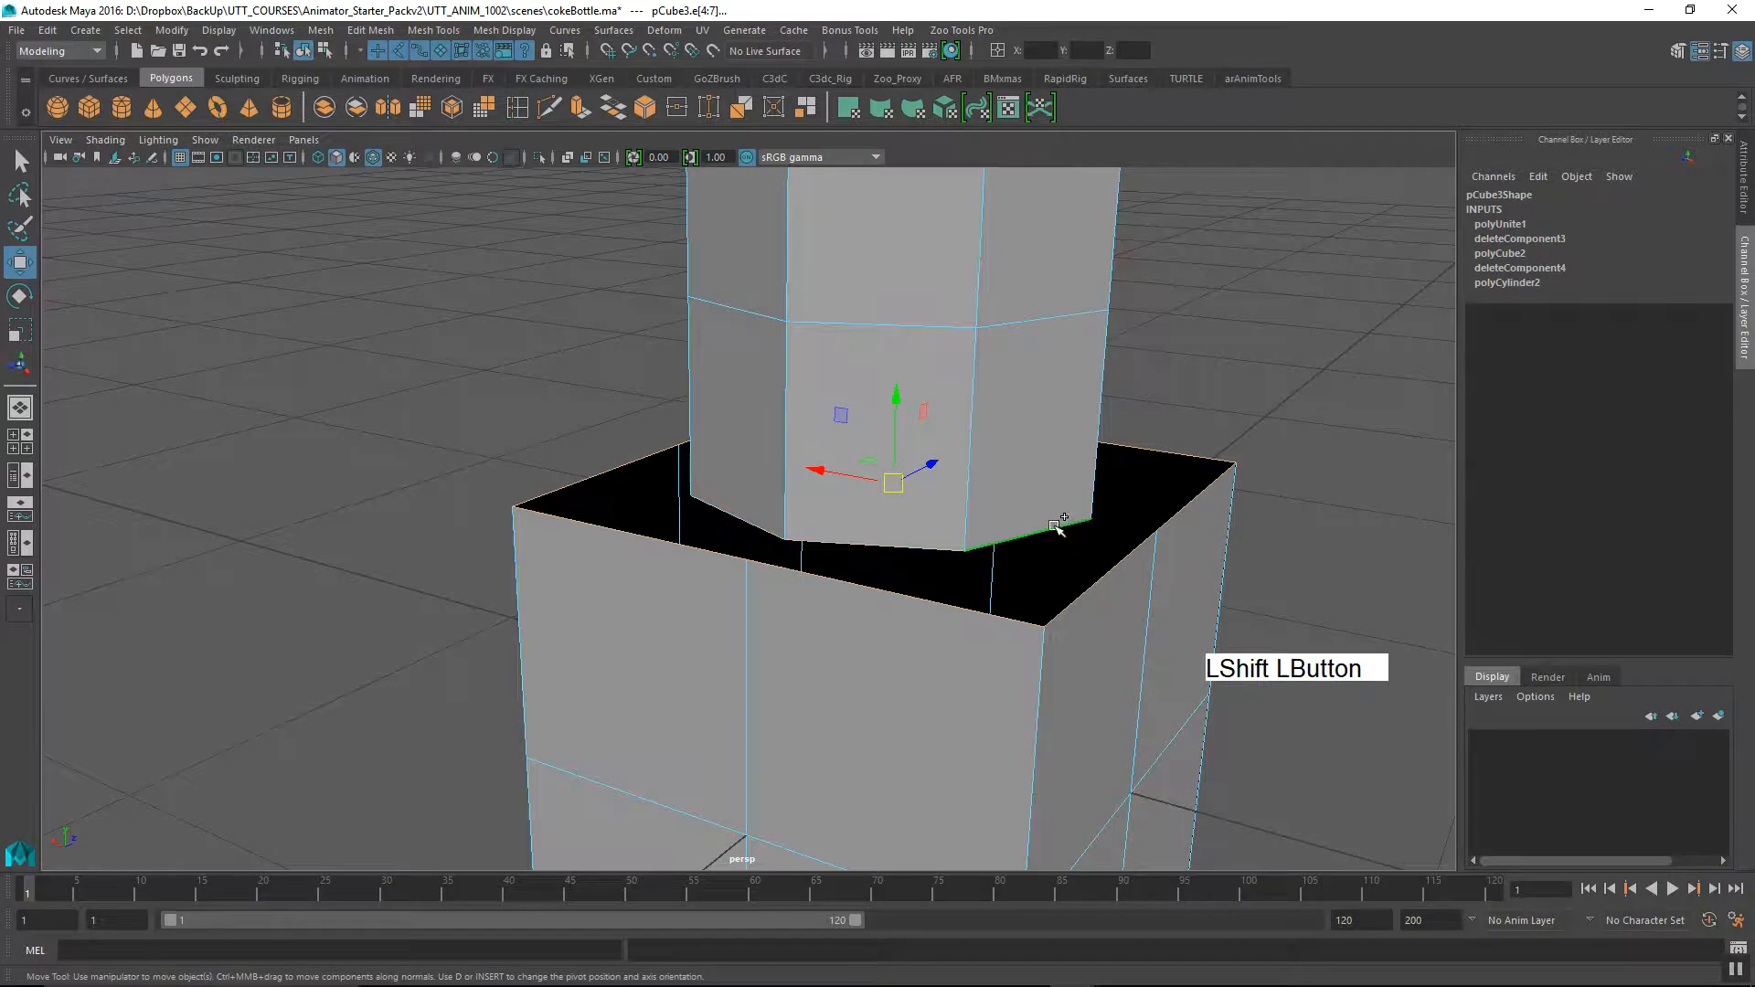
pyautogui.keyDown('alt'); pyautogui.moveTo(1012, 562); pyautogui.dragTo(802, 679); pyautogui.keyUp('alt')
# Try to bridge the cube's top border edges with the cylinder's bottom border edges.
pyautogui.keyDown('alt'); pyautogui.moveTo(801, 679); pyautogui.dragTo(552, 595, button='right'); pyautogui.keyUp('alt')
pyautogui.keyDown('alt'); pyautogui.moveTo(552, 595); pyautogui.dragTo(463, 632, button='middle'); pyautogui.keyUp('alt')
pyautogui.keyDown('alt'); pyautogui.moveTo(464, 632); pyautogui.dragTo(790, 585); pyautogui.keyUp('alt')
pyautogui.click(366, 31)
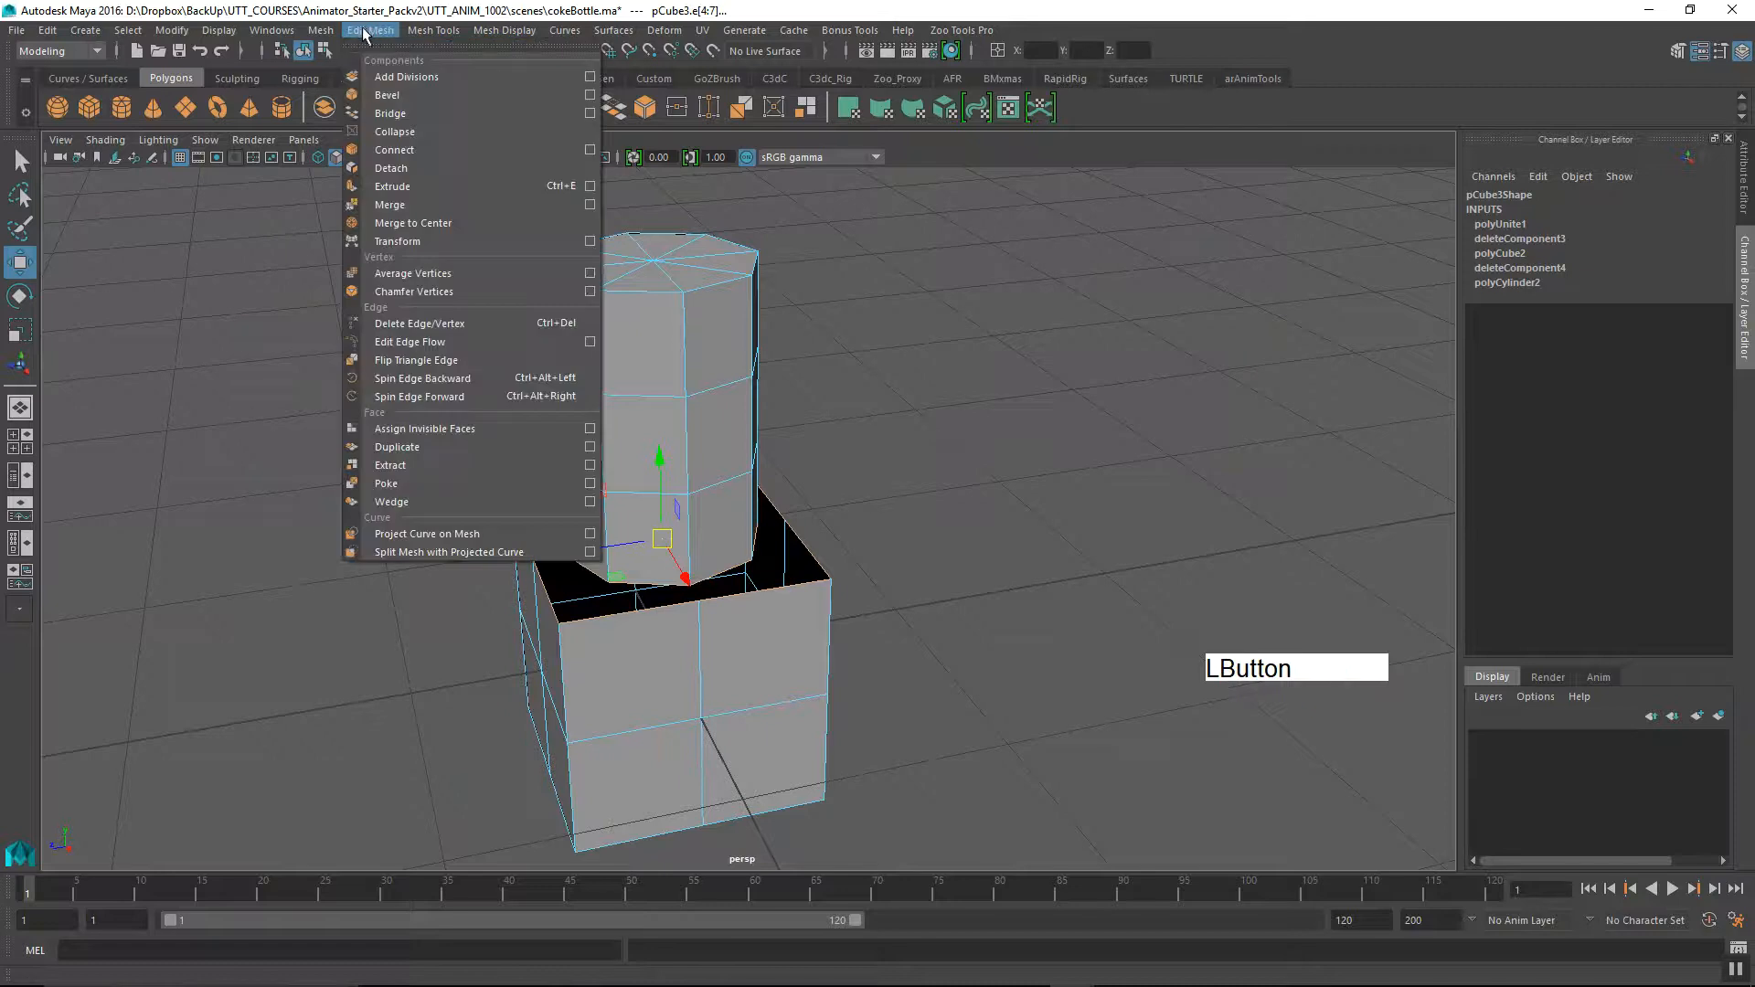
pyautogui.click(390, 113)
pyautogui.keyDown('alt'); pyautogui.moveTo(340, 297); pyautogui.dragTo(381, 669); pyautogui.keyUp('alt')
pyautogui.keyDown('alt'); pyautogui.moveTo(381, 668); pyautogui.dragTo(639, 647, button='right'); pyautogui.keyUp('alt')
pyautogui.keyDown('alt'); pyautogui.moveTo(638, 647); pyautogui.dragTo(562, 718); pyautogui.keyUp('alt')
pyautogui.hotkey('ctrl', 'z')
# Return the combined mesh to object mode with the whole mesh selected.
pyautogui.keyDown('alt'); pyautogui.moveTo(561, 697); pyautogui.dragTo(627, 607); pyautogui.keyUp('alt')
pyautogui.rightClick(640, 611)
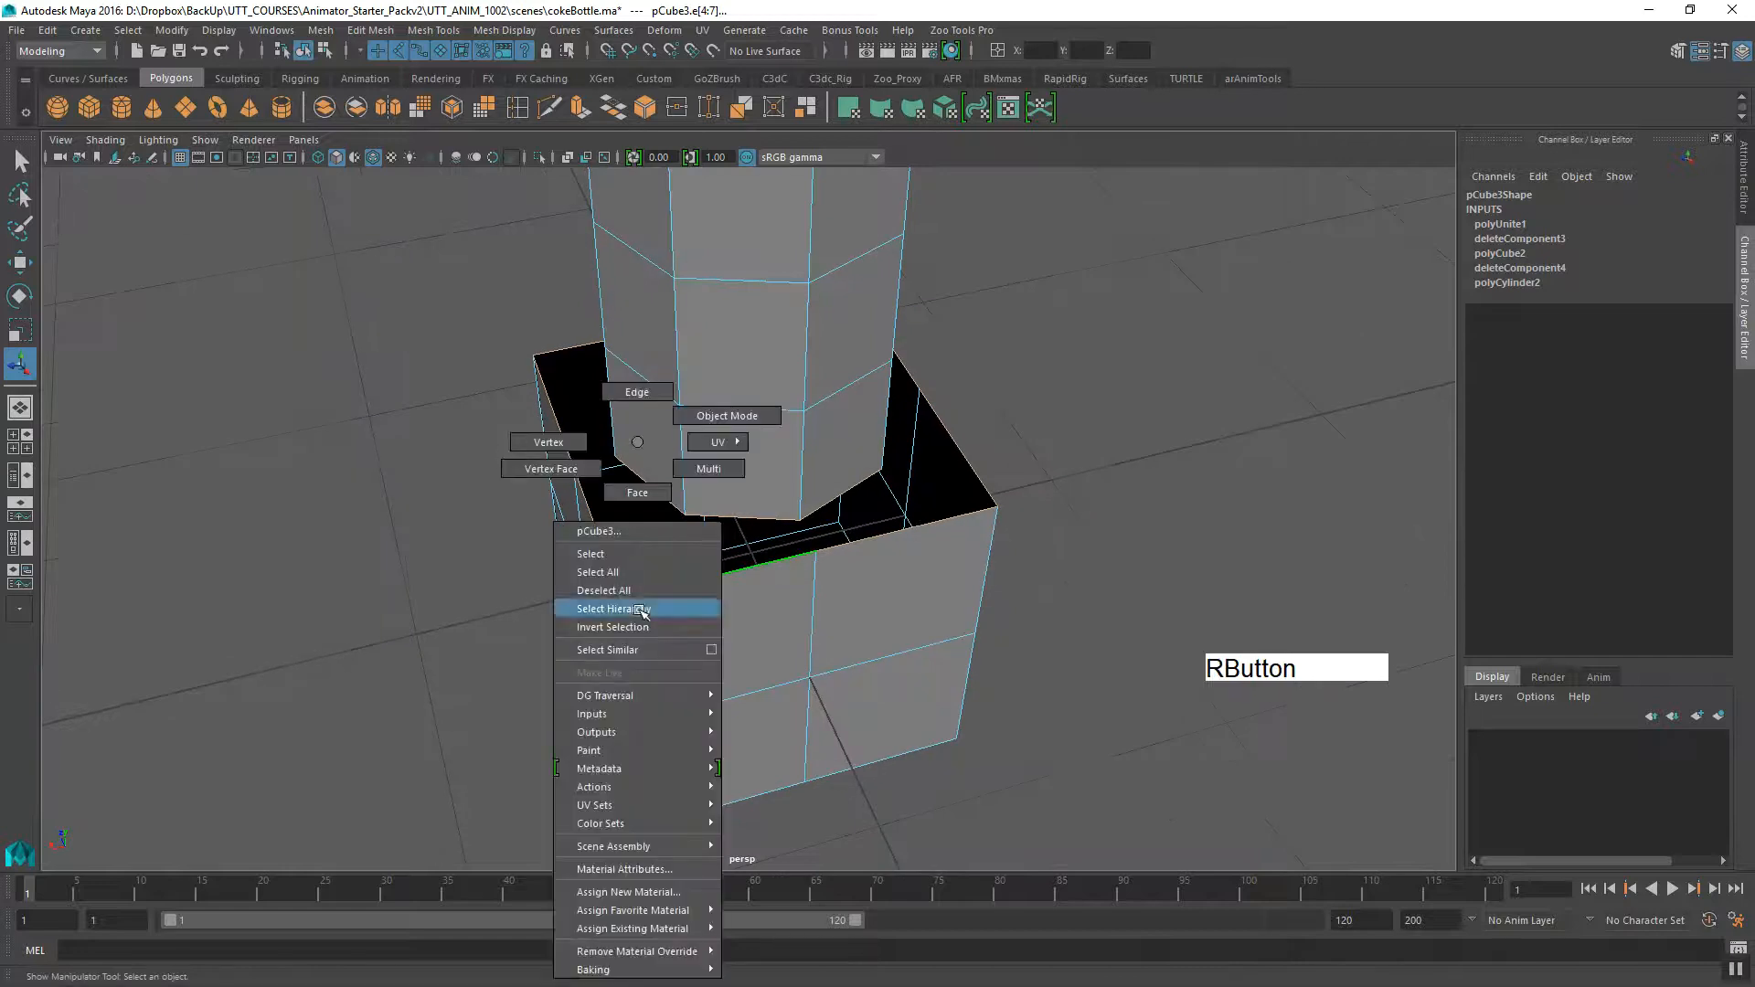
pyautogui.click(726, 416)
pyautogui.keyDown('alt'); pyautogui.moveTo(642, 551); pyautogui.dragTo(661, 549, button='middle'); pyautogui.keyUp('alt')
pyautogui.moveTo(542, 652); pyautogui.dragTo(681, 545)
pyautogui.keyDown('alt'); pyautogui.moveTo(597, 576); pyautogui.dragTo(589, 592, button='middle'); pyautogui.keyUp('alt')
pyautogui.keyDown('alt'); pyautogui.moveTo(590, 592); pyautogui.dragTo(605, 567); pyautogui.keyUp('alt')
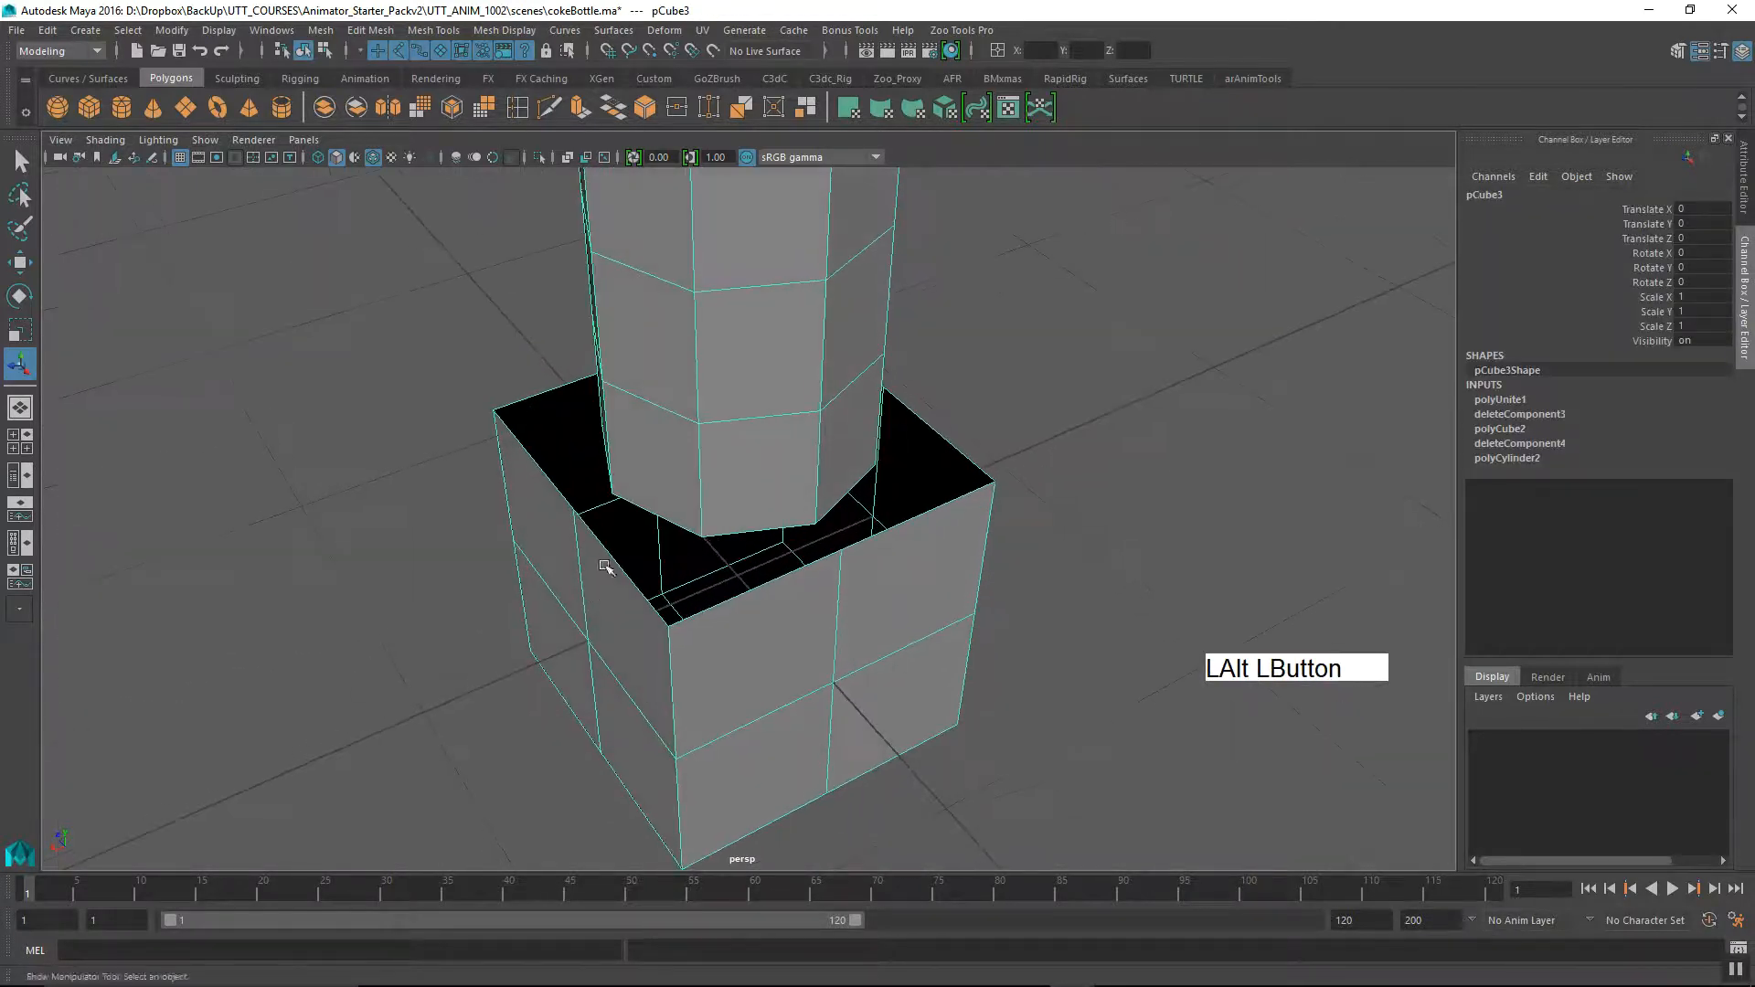
# Append a polygon between one of the cylinder's bottom border edges and the facing border edge of the cube's top.
pyautogui.click(385, 30)
pyautogui.moveTo(448, 35)
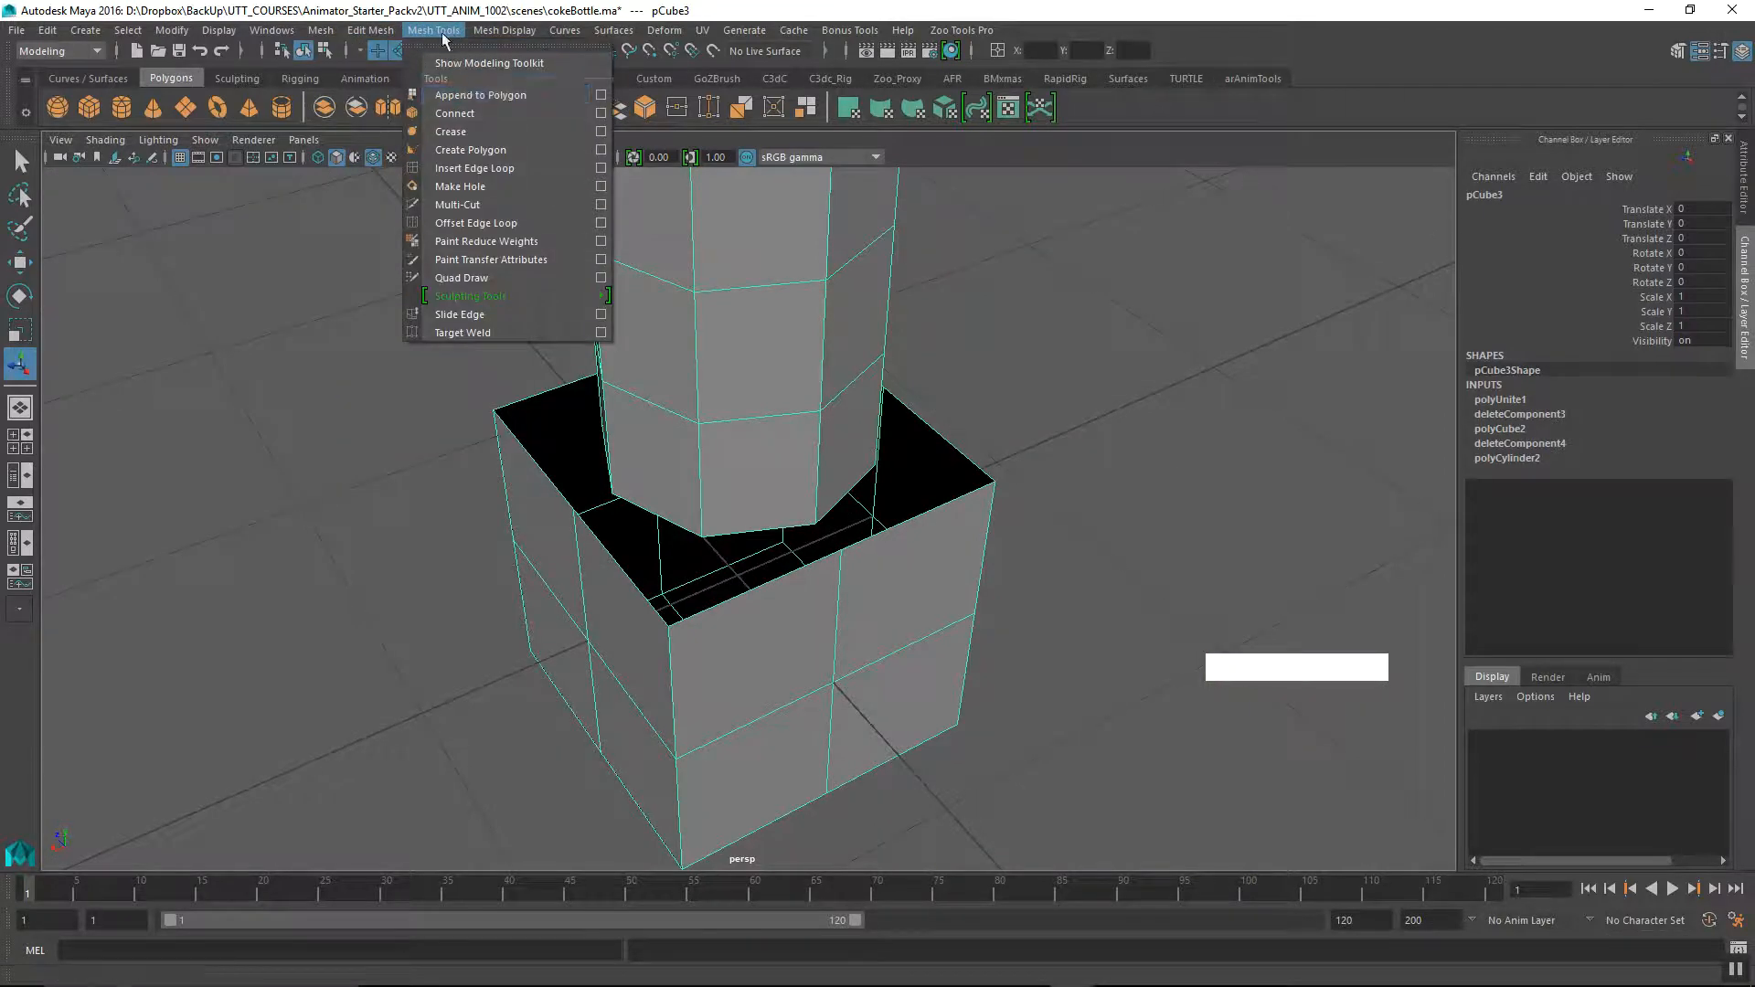
pyautogui.click(455, 98)
pyautogui.keyDown('alt'); pyautogui.moveTo(866, 647); pyautogui.dragTo(833, 643); pyautogui.keyUp('alt')
pyautogui.click(779, 527)
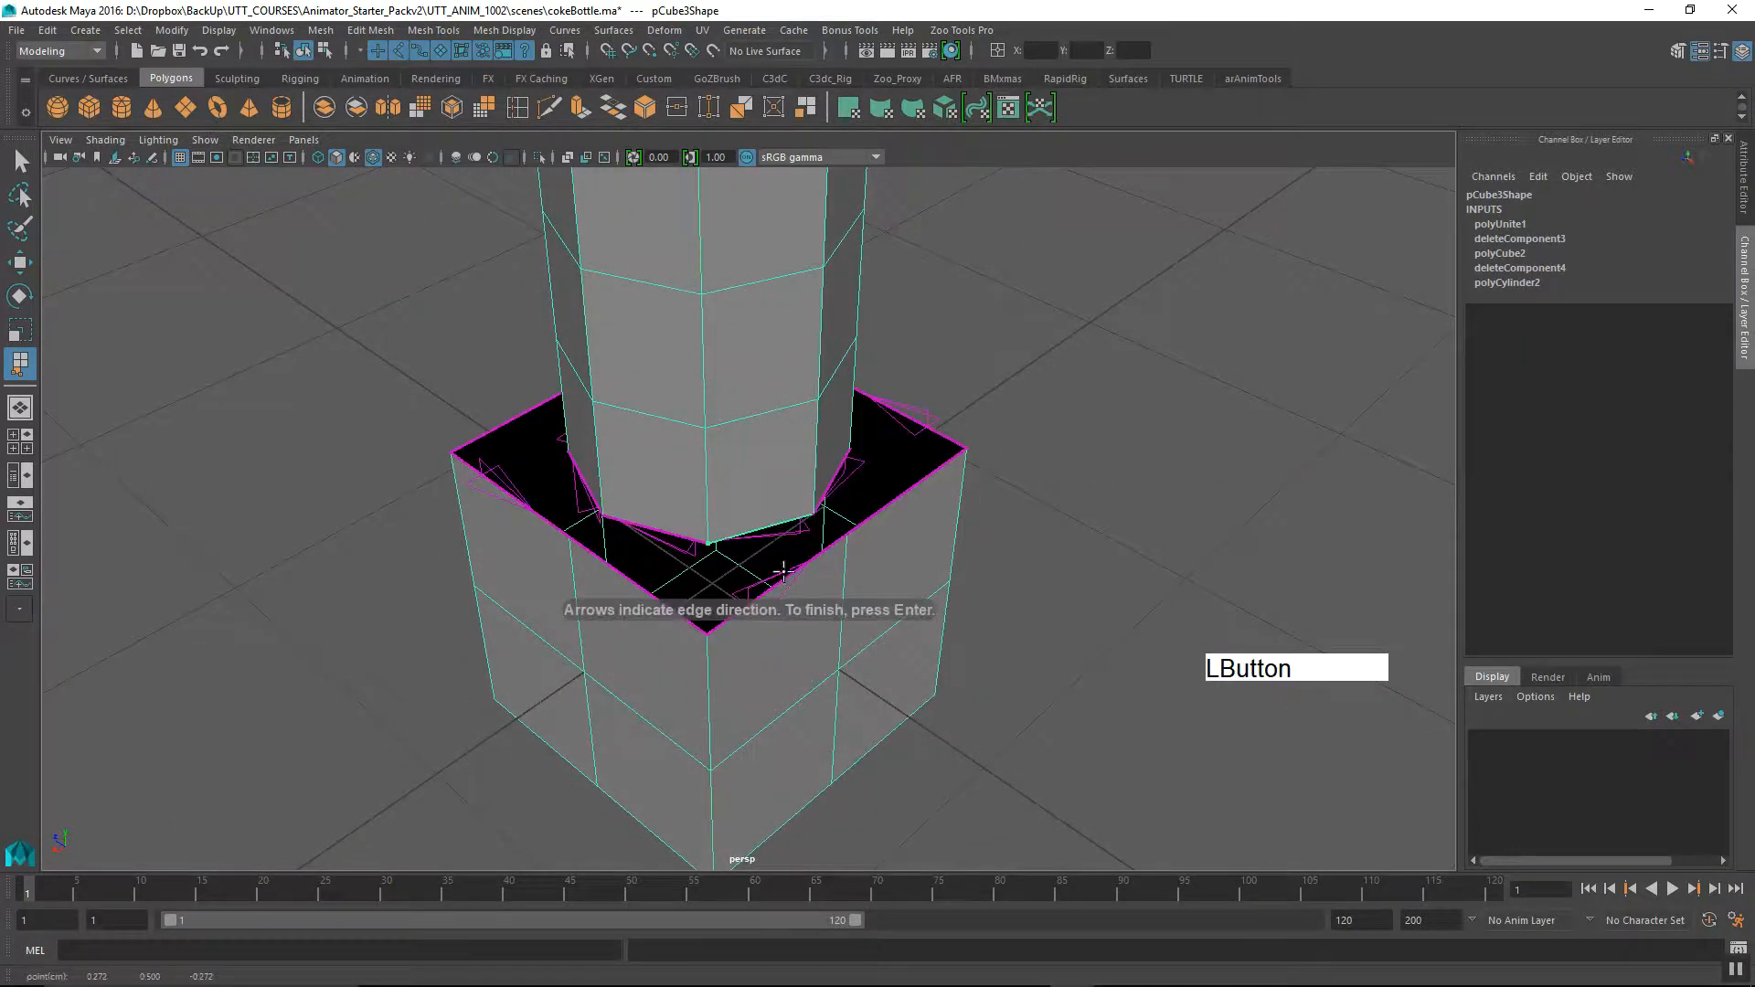
pyautogui.click(786, 575)
pyautogui.press('Return')
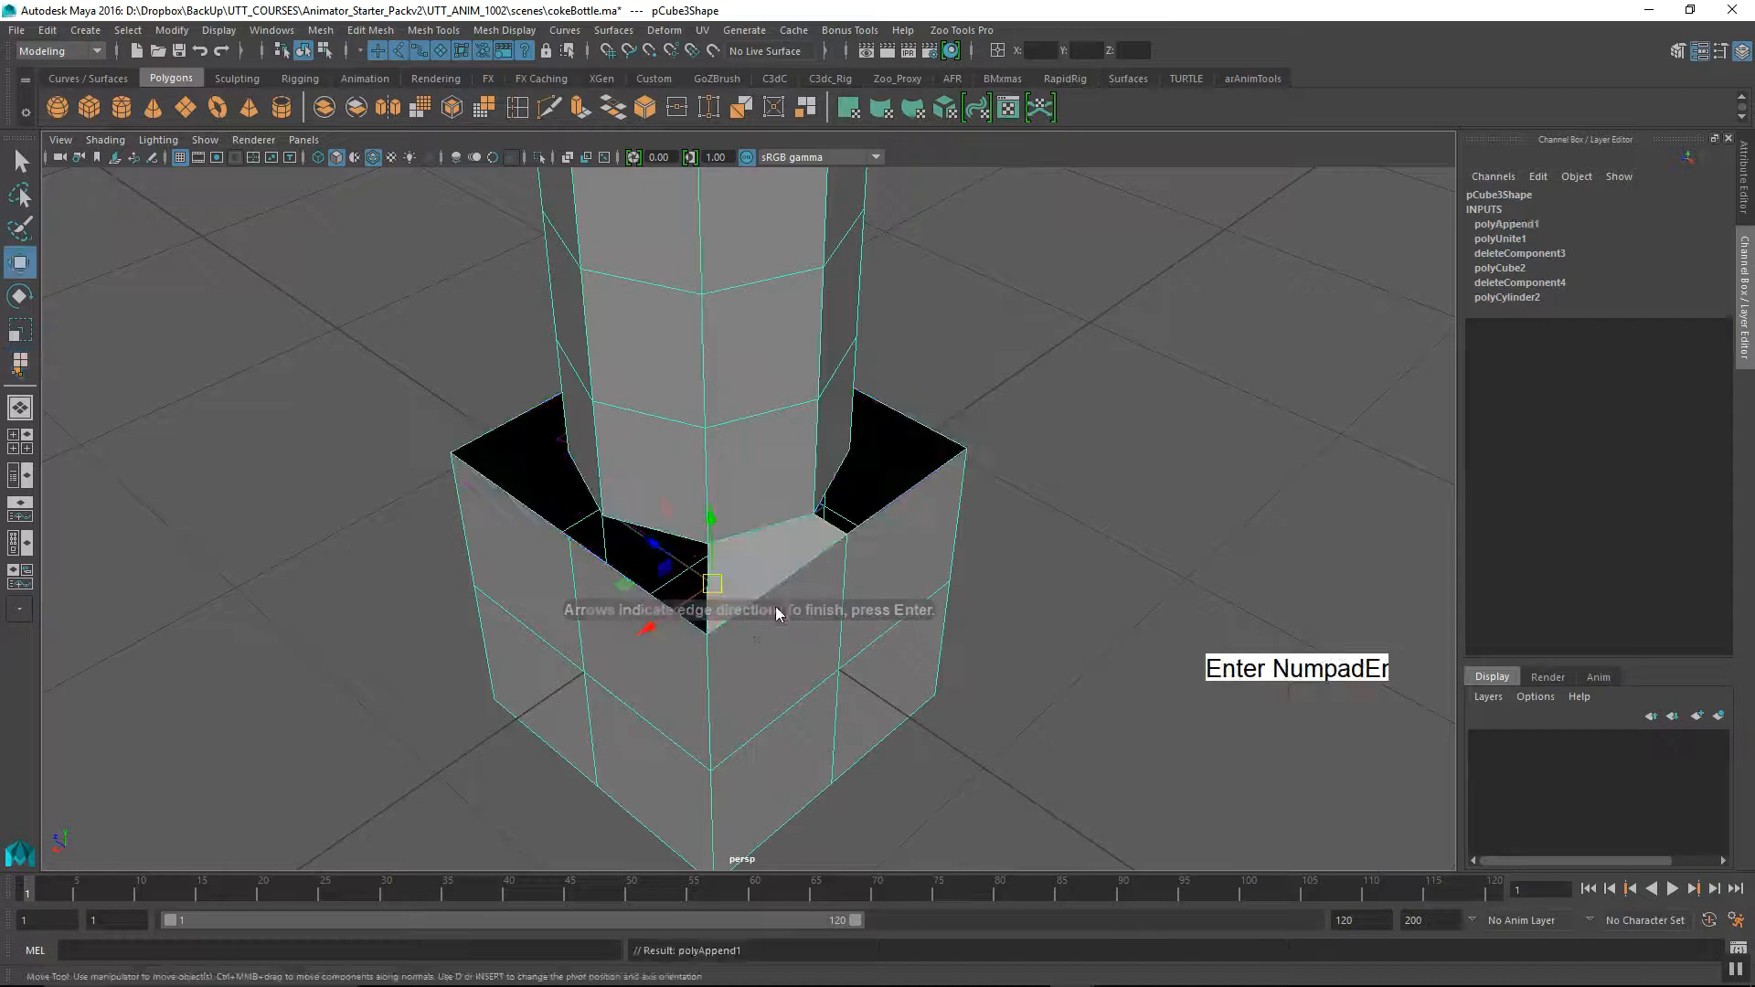
# Undo the polygon appended between the cylinder and the cube.
pyautogui.keyDown('alt'); pyautogui.moveTo(779, 686); pyautogui.dragTo(777, 625); pyautogui.keyUp('alt')
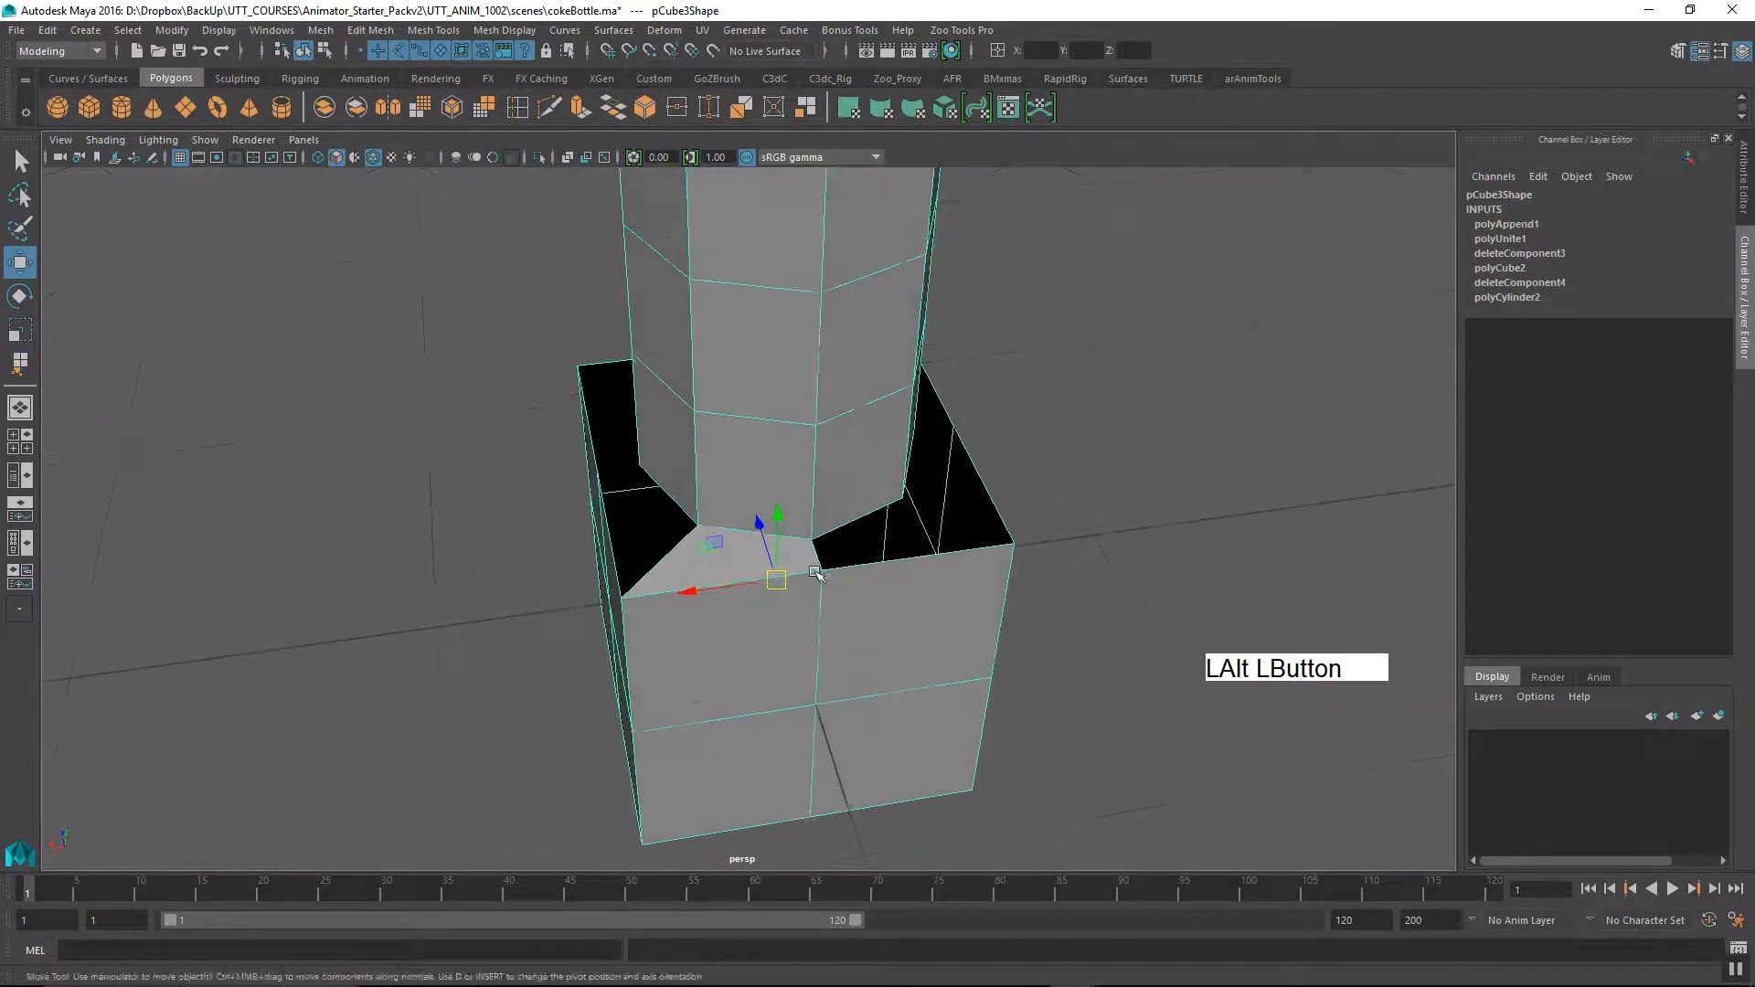
pyautogui.keyDown('alt'); pyautogui.moveTo(777, 625); pyautogui.dragTo(779, 630, button='right'); pyautogui.keyUp('alt')
pyautogui.hotkey('ctrl', 'z')
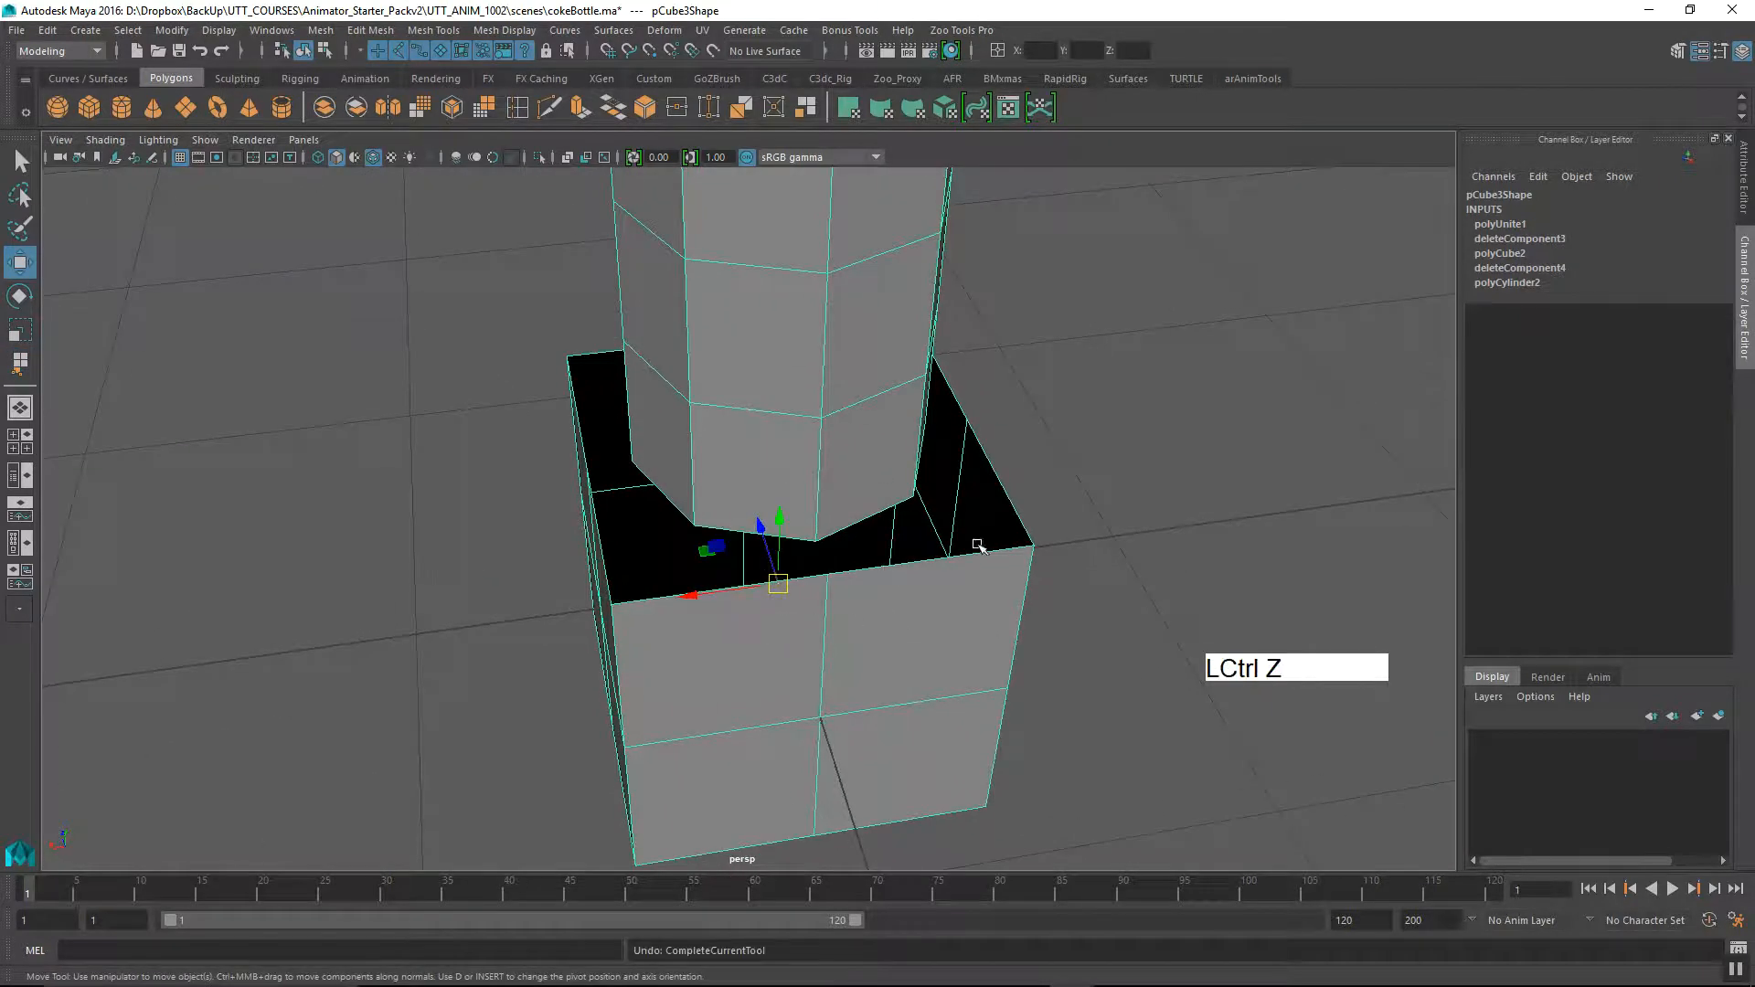
# Select the border edges of the cylinder's bottom and the cube's top and bridge them.
pyautogui.keyDown('alt'); pyautogui.moveTo(889, 569); pyautogui.dragTo(875, 408, button='right'); pyautogui.keyUp('alt')
pyautogui.keyDown('alt'); pyautogui.moveTo(874, 407); pyautogui.dragTo(856, 491); pyautogui.keyUp('alt')
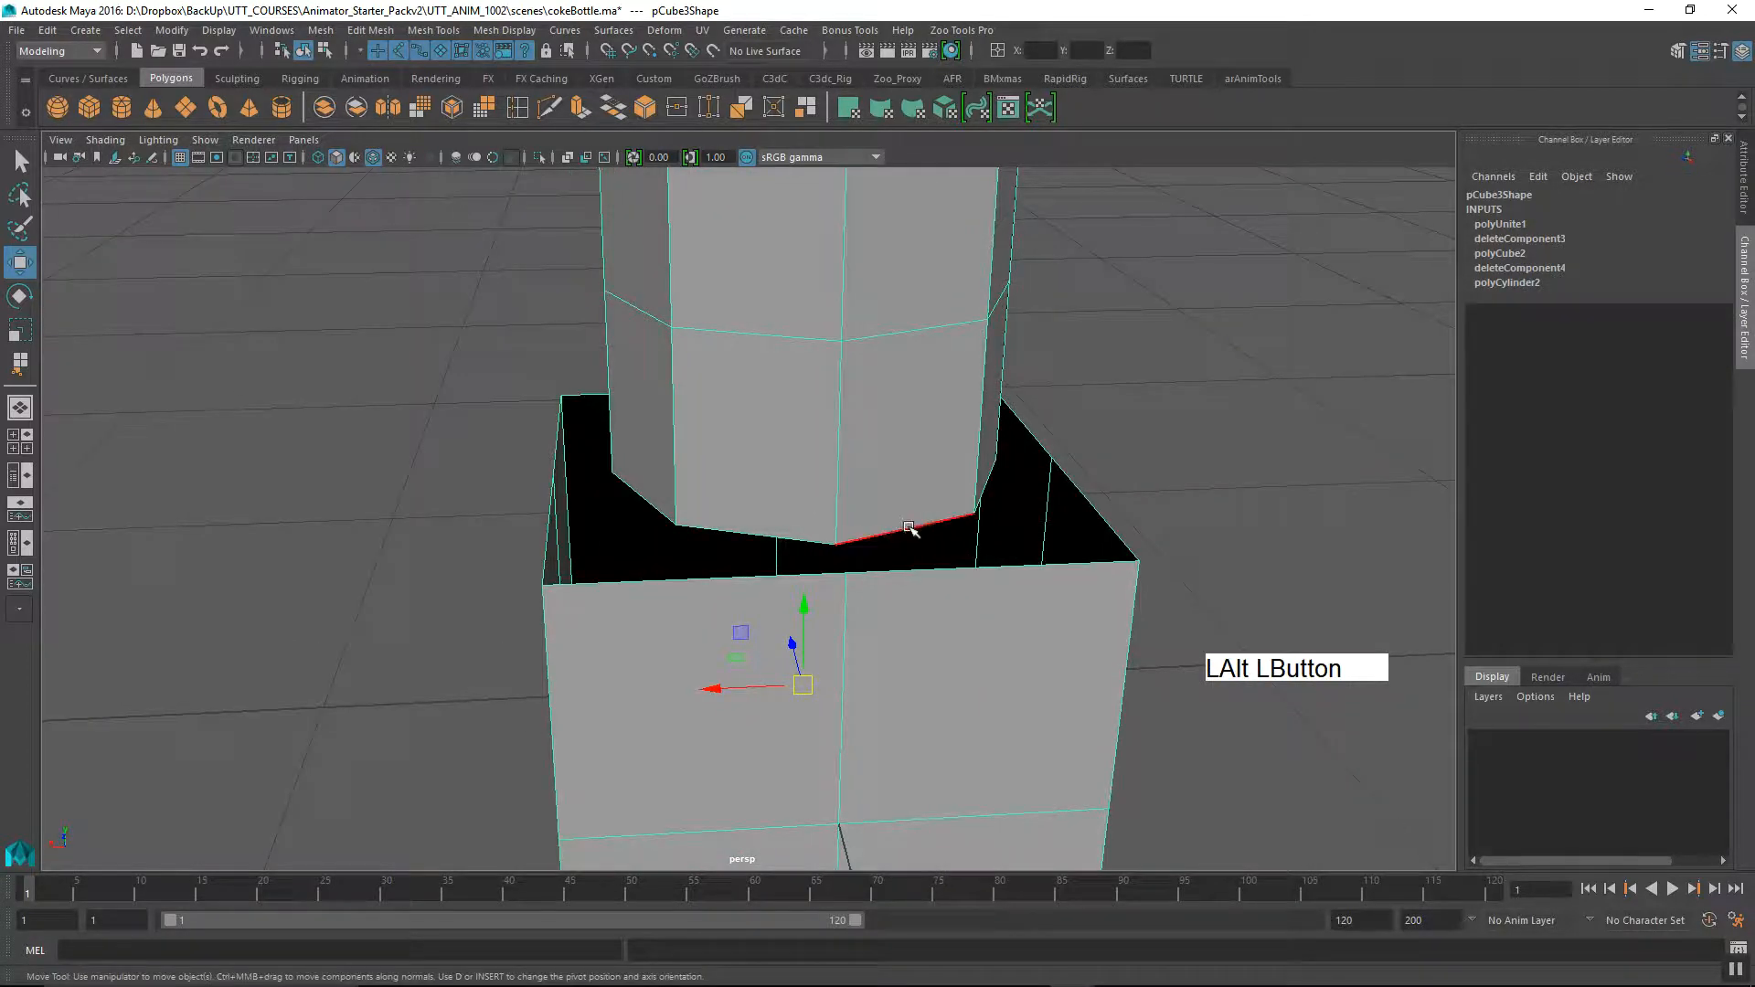
pyautogui.keyDown('shift'); pyautogui.click(1097, 565); pyautogui.keyUp('shift')
pyautogui.keyDown('alt'); pyautogui.moveTo(1088, 576); pyautogui.dragTo(724, 607, button='right'); pyautogui.keyUp('alt')
pyautogui.keyDown('alt'); pyautogui.moveTo(725, 607); pyautogui.dragTo(634, 590); pyautogui.keyUp('alt')
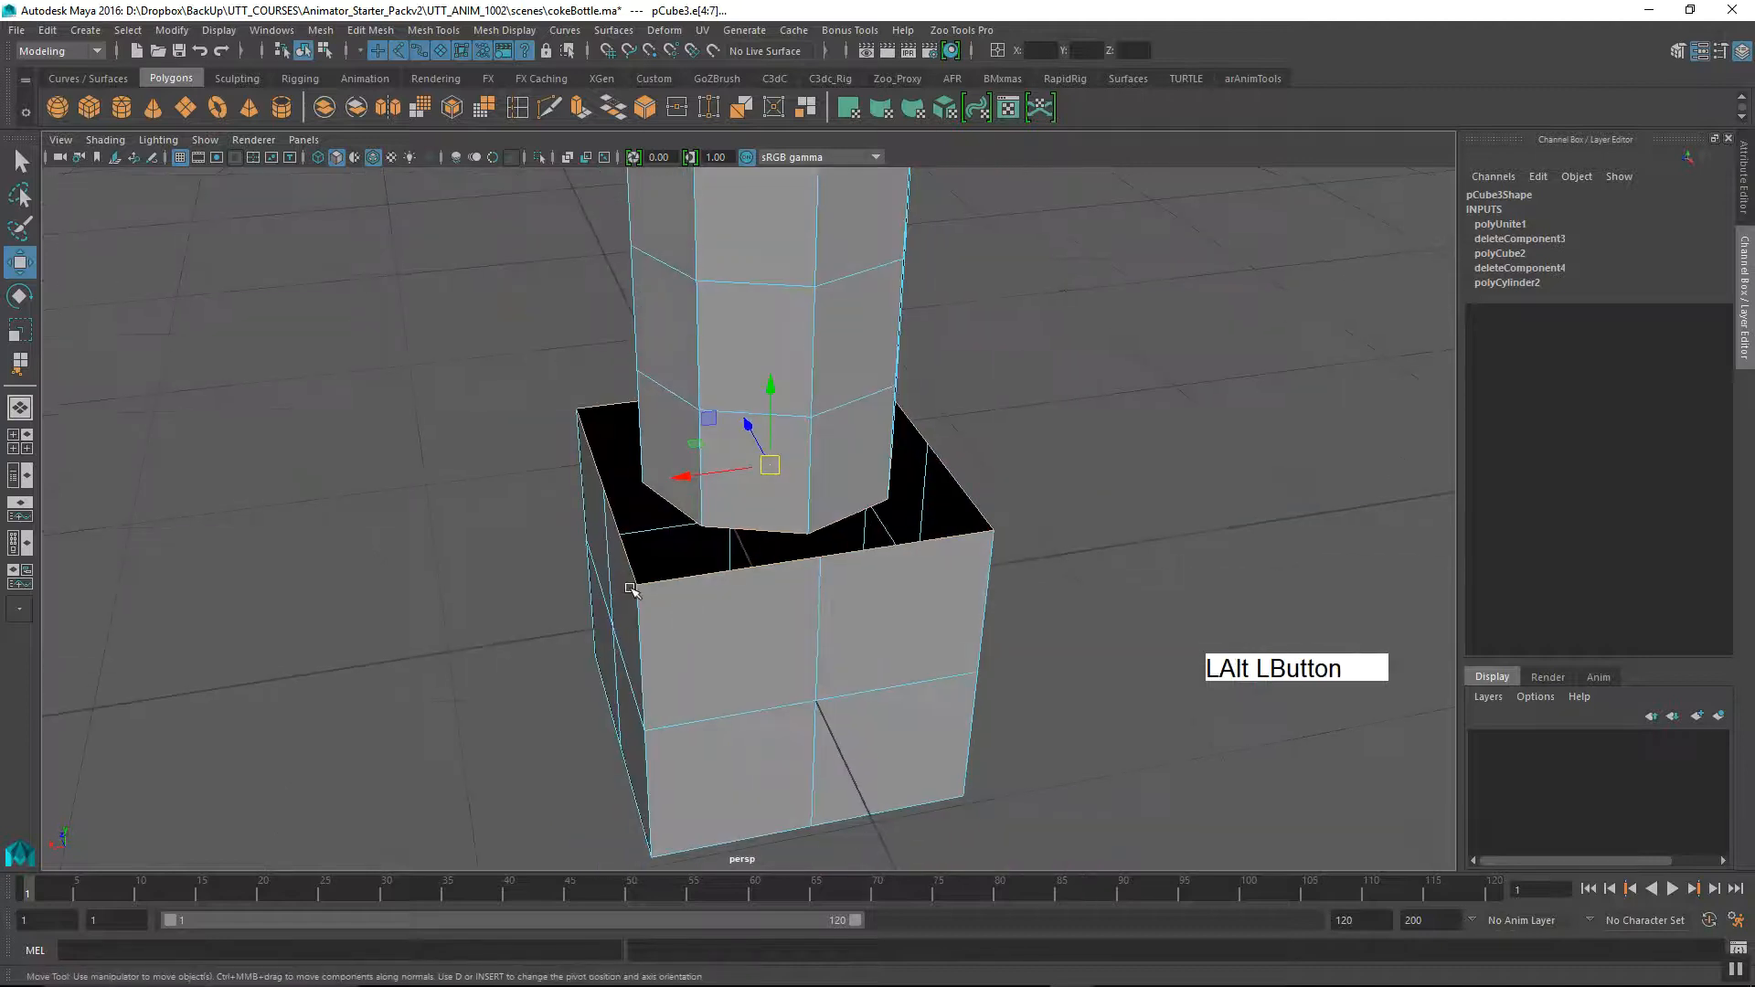
pyautogui.click(363, 30)
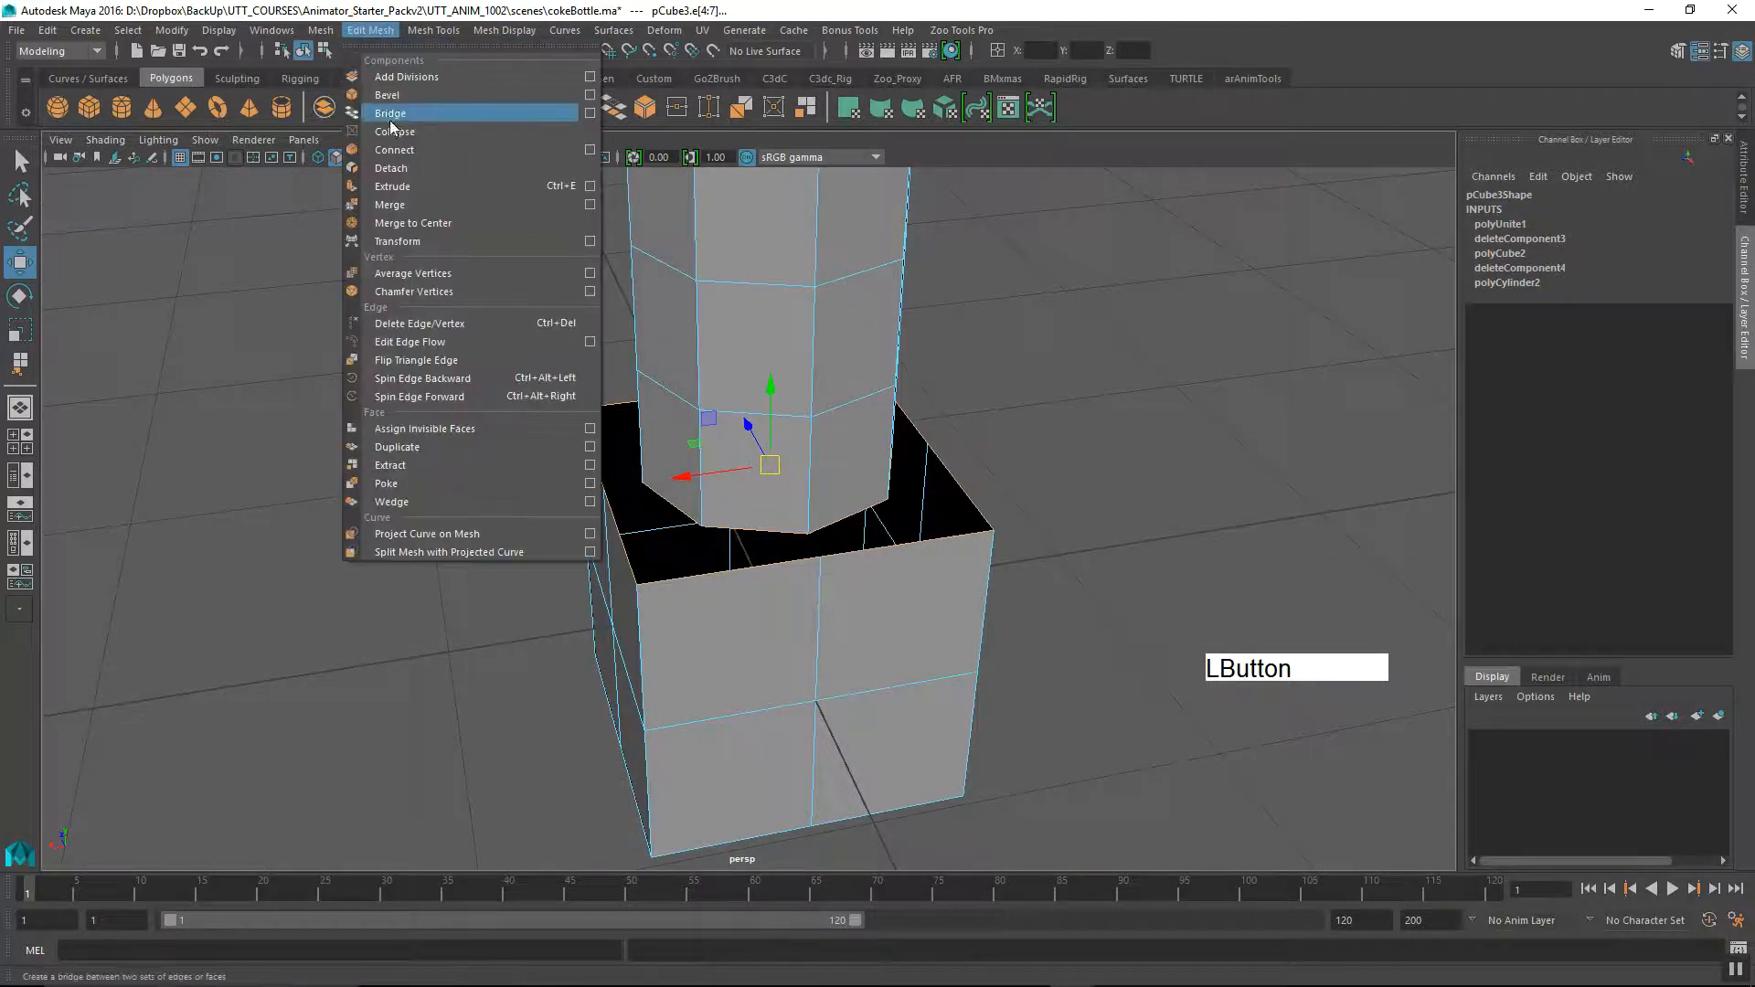
pyautogui.click(395, 117)
pyautogui.keyDown('alt'); pyautogui.moveTo(576, 608); pyautogui.dragTo(795, 646); pyautogui.keyUp('alt')
pyautogui.keyDown('alt'); pyautogui.moveTo(795, 646); pyautogui.dragTo(694, 585, button='right'); pyautogui.keyUp('alt')
# Delete every other radial edge on the cylinder's top cap to turn its triangles into quads.
pyautogui.rightClick(791, 482)
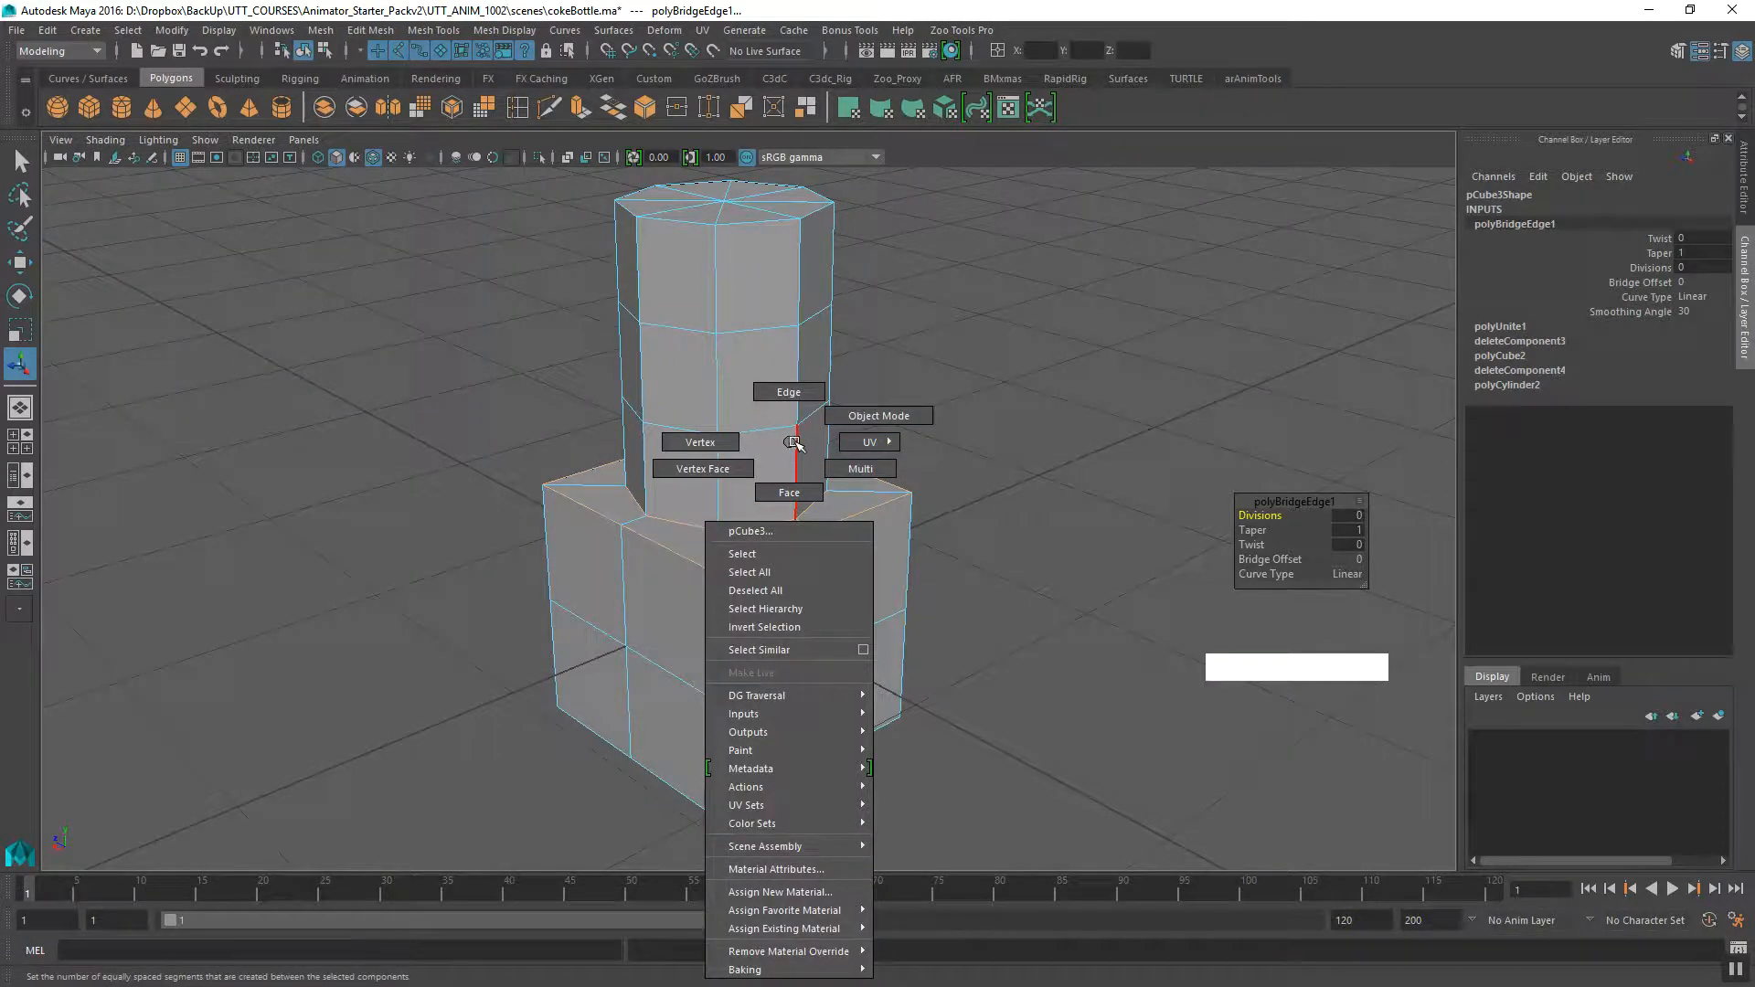
pyautogui.moveTo(794, 441); pyautogui.dragTo(791, 442, button='right')
pyautogui.click(985, 477)
pyautogui.keyDown('alt'); pyautogui.moveTo(811, 587); pyautogui.dragTo(763, 674, button='middle'); pyautogui.keyUp('alt')
pyautogui.keyDown('alt'); pyautogui.moveTo(764, 674); pyautogui.dragTo(643, 632); pyautogui.keyUp('alt')
pyautogui.keyDown('alt'); pyautogui.moveTo(643, 633); pyautogui.dragTo(713, 599, button='right'); pyautogui.keyUp('alt')
pyautogui.keyDown('alt'); pyautogui.moveTo(713, 599); pyautogui.dragTo(666, 685, button='middle'); pyautogui.keyUp('alt')
pyautogui.keyDown('alt'); pyautogui.moveTo(666, 686); pyautogui.dragTo(697, 646, button='right'); pyautogui.keyUp('alt')
pyautogui.keyDown('alt'); pyautogui.moveTo(684, 552); pyautogui.dragTo(677, 578); pyautogui.keyUp('alt')
pyautogui.keyDown('alt'); pyautogui.moveTo(677, 577); pyautogui.dragTo(697, 615, button='middle'); pyautogui.keyUp('alt')
pyautogui.keyDown('alt'); pyautogui.moveTo(697, 615); pyautogui.dragTo(689, 509); pyautogui.keyUp('alt')
pyautogui.keyDown('alt'); pyautogui.moveTo(689, 509); pyautogui.dragTo(709, 572, button='right'); pyautogui.keyUp('alt')
pyautogui.keyDown('alt'); pyautogui.moveTo(709, 572); pyautogui.dragTo(660, 581); pyautogui.keyUp('alt')
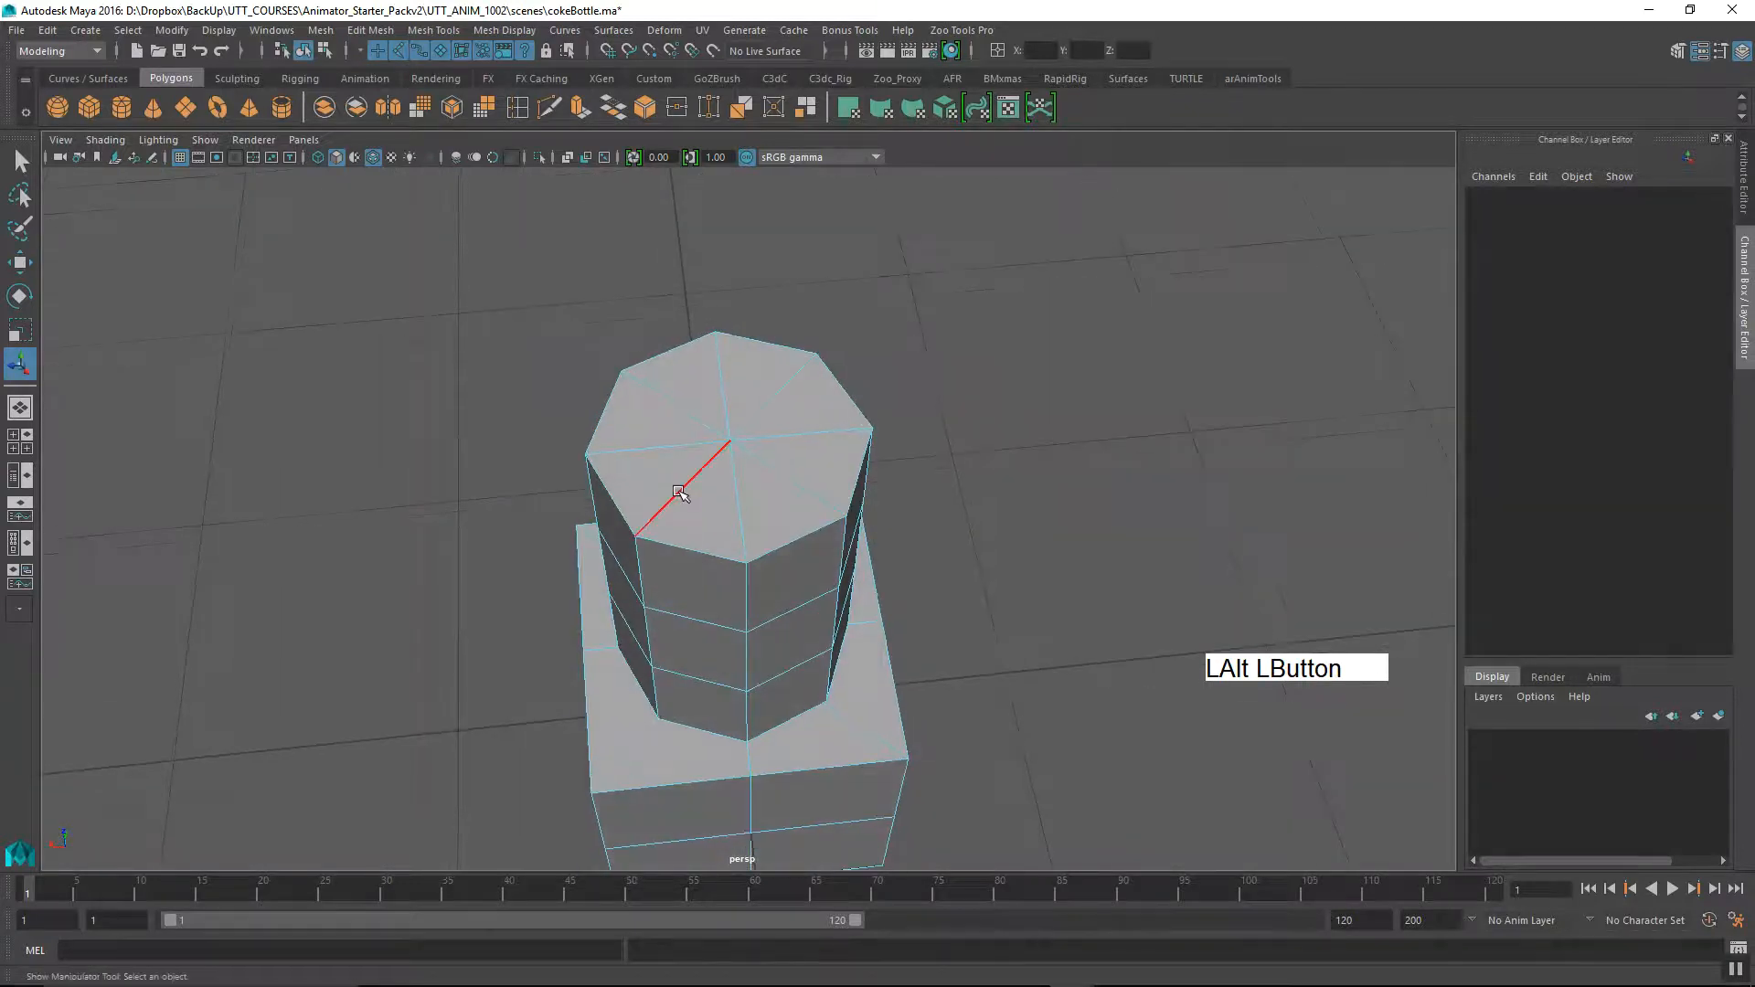
pyautogui.click(703, 486)
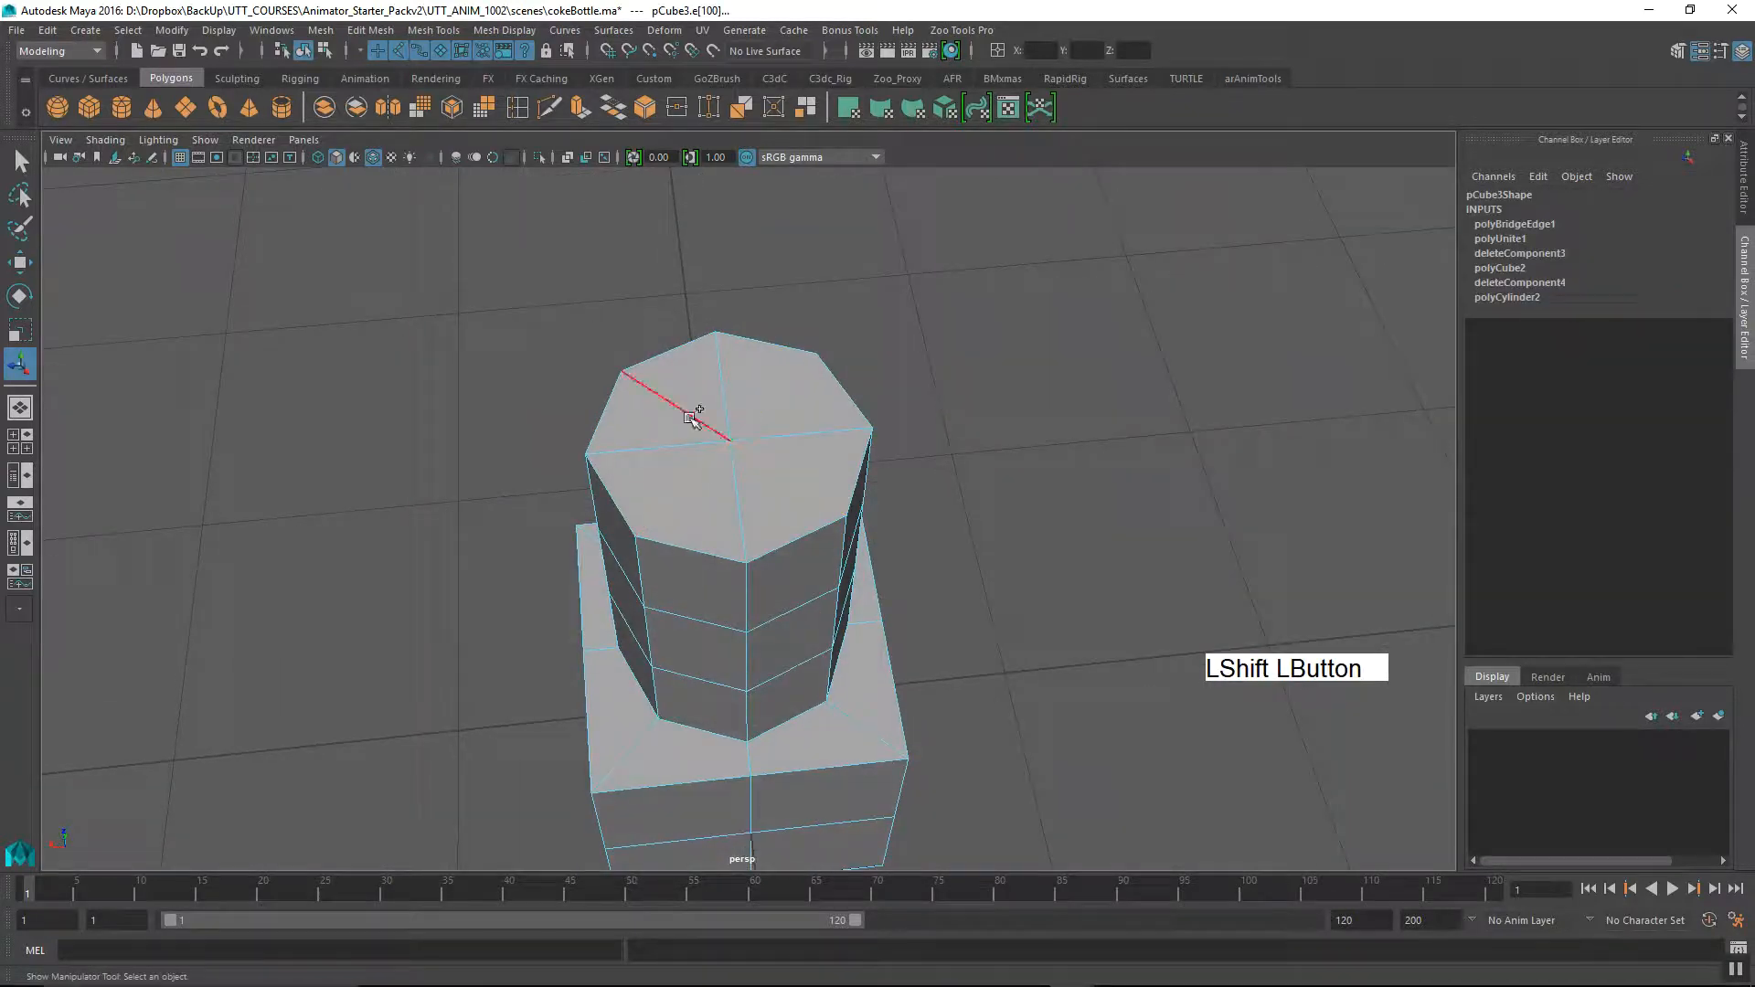
pyautogui.press('Delete')
# Insert edge loops with Multi-Cut on both sides of the cylinder-cube seam and just below the cylinder's top rim.
pyautogui.keyDown('alt'); pyautogui.moveTo(331, 620); pyautogui.dragTo(567, 481); pyautogui.keyUp('alt')
pyautogui.keyDown('alt'); pyautogui.moveTo(800, 503); pyautogui.dragTo(654, 521, button='right'); pyautogui.keyUp('alt')
pyautogui.keyDown('alt'); pyautogui.moveTo(654, 521); pyautogui.dragTo(692, 504, button='middle'); pyautogui.keyUp('alt')
pyautogui.keyDown('alt'); pyautogui.moveTo(692, 503); pyautogui.dragTo(521, 513); pyautogui.keyUp('alt')
pyautogui.keyDown('alt'); pyautogui.moveTo(627, 502); pyautogui.dragTo(683, 502, button='middle'); pyautogui.keyUp('alt')
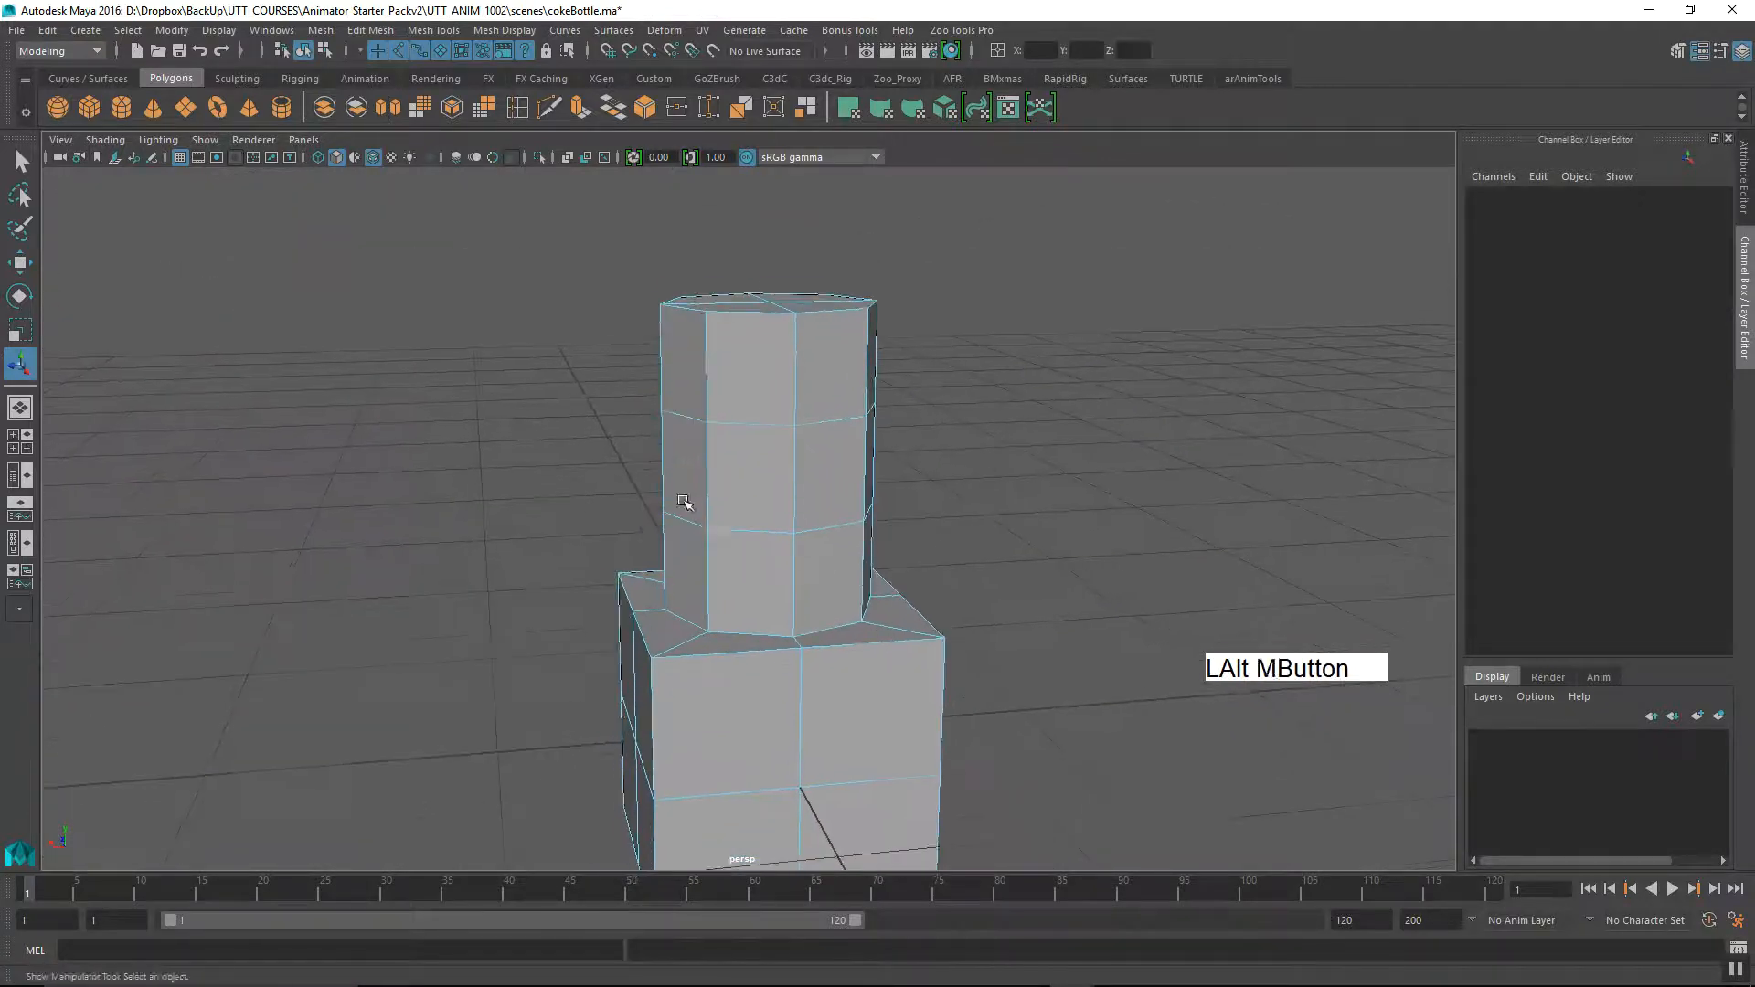
pyautogui.keyDown('alt'); pyautogui.moveTo(683, 501); pyautogui.dragTo(689, 509, button='right'); pyautogui.keyUp('alt')
pyautogui.keyDown('alt'); pyautogui.moveTo(689, 509); pyautogui.dragTo(807, 572); pyautogui.keyUp('alt')
pyautogui.keyDown('alt'); pyautogui.moveTo(807, 572); pyautogui.dragTo(751, 578, button='middle'); pyautogui.keyUp('alt')
pyautogui.keyDown('alt'); pyautogui.moveTo(752, 577); pyautogui.dragTo(767, 552); pyautogui.keyUp('alt')
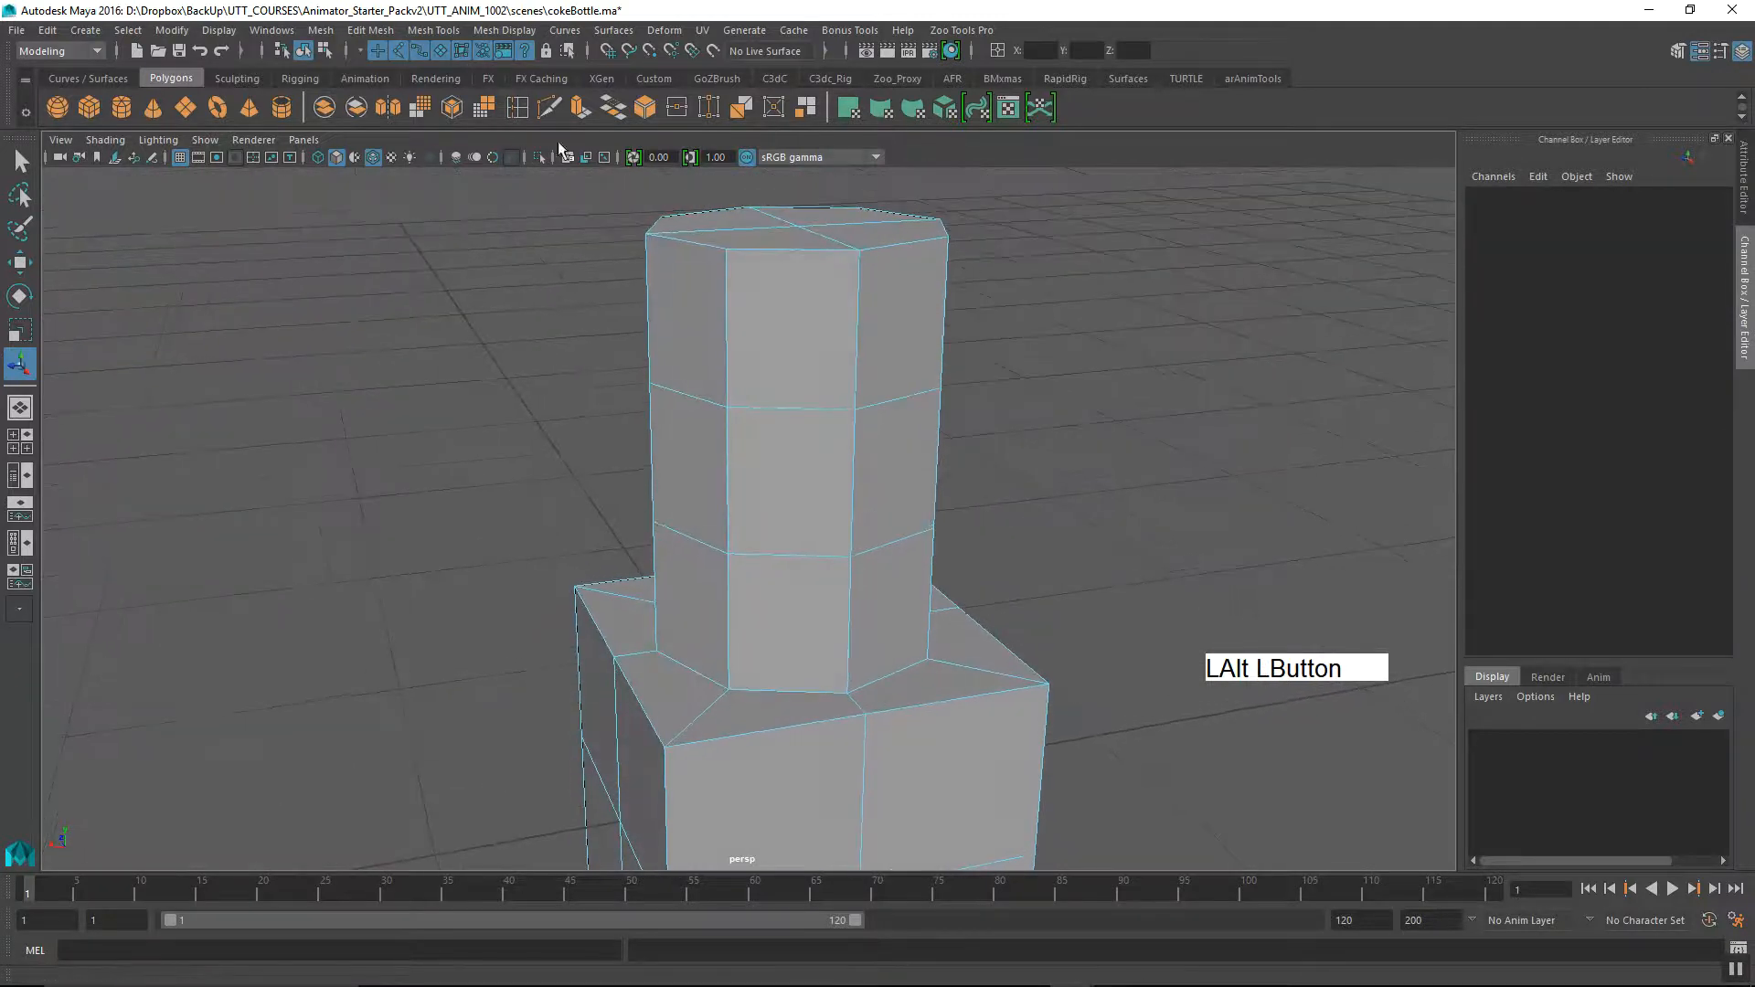
pyautogui.click(547, 113)
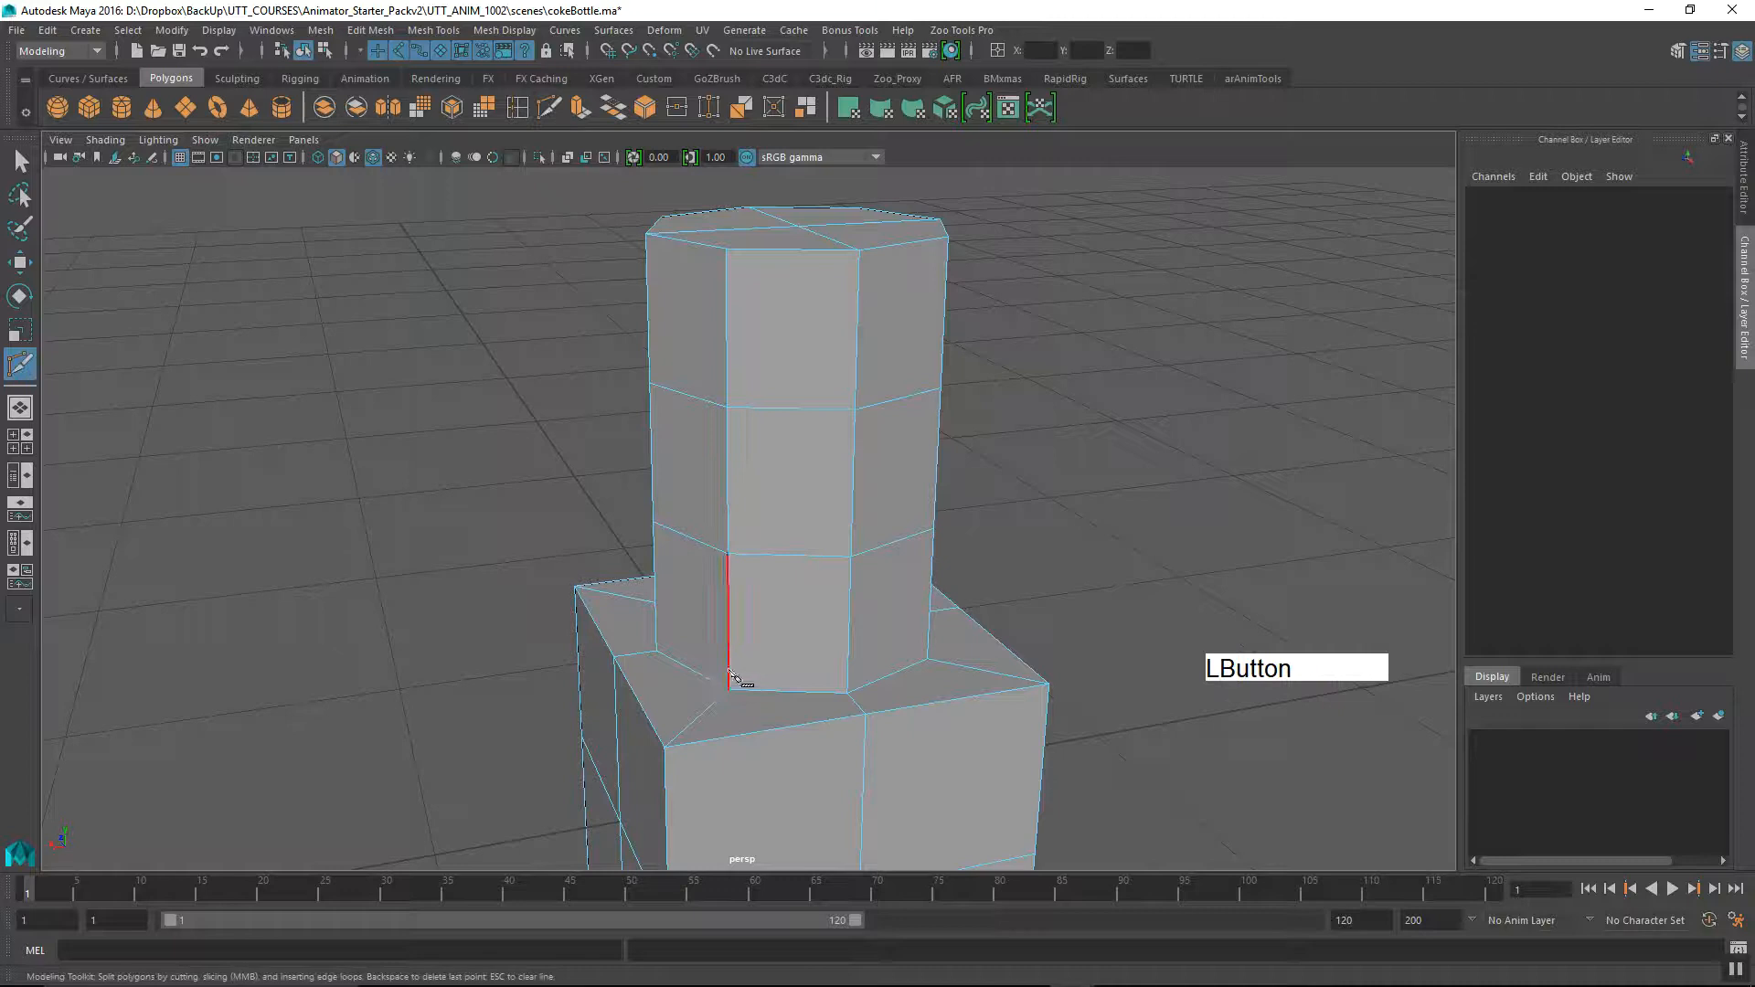
pyautogui.keyDown('ctrl'); pyautogui.moveTo(726, 676); pyautogui.dragTo(721, 699); pyautogui.keyUp('ctrl')
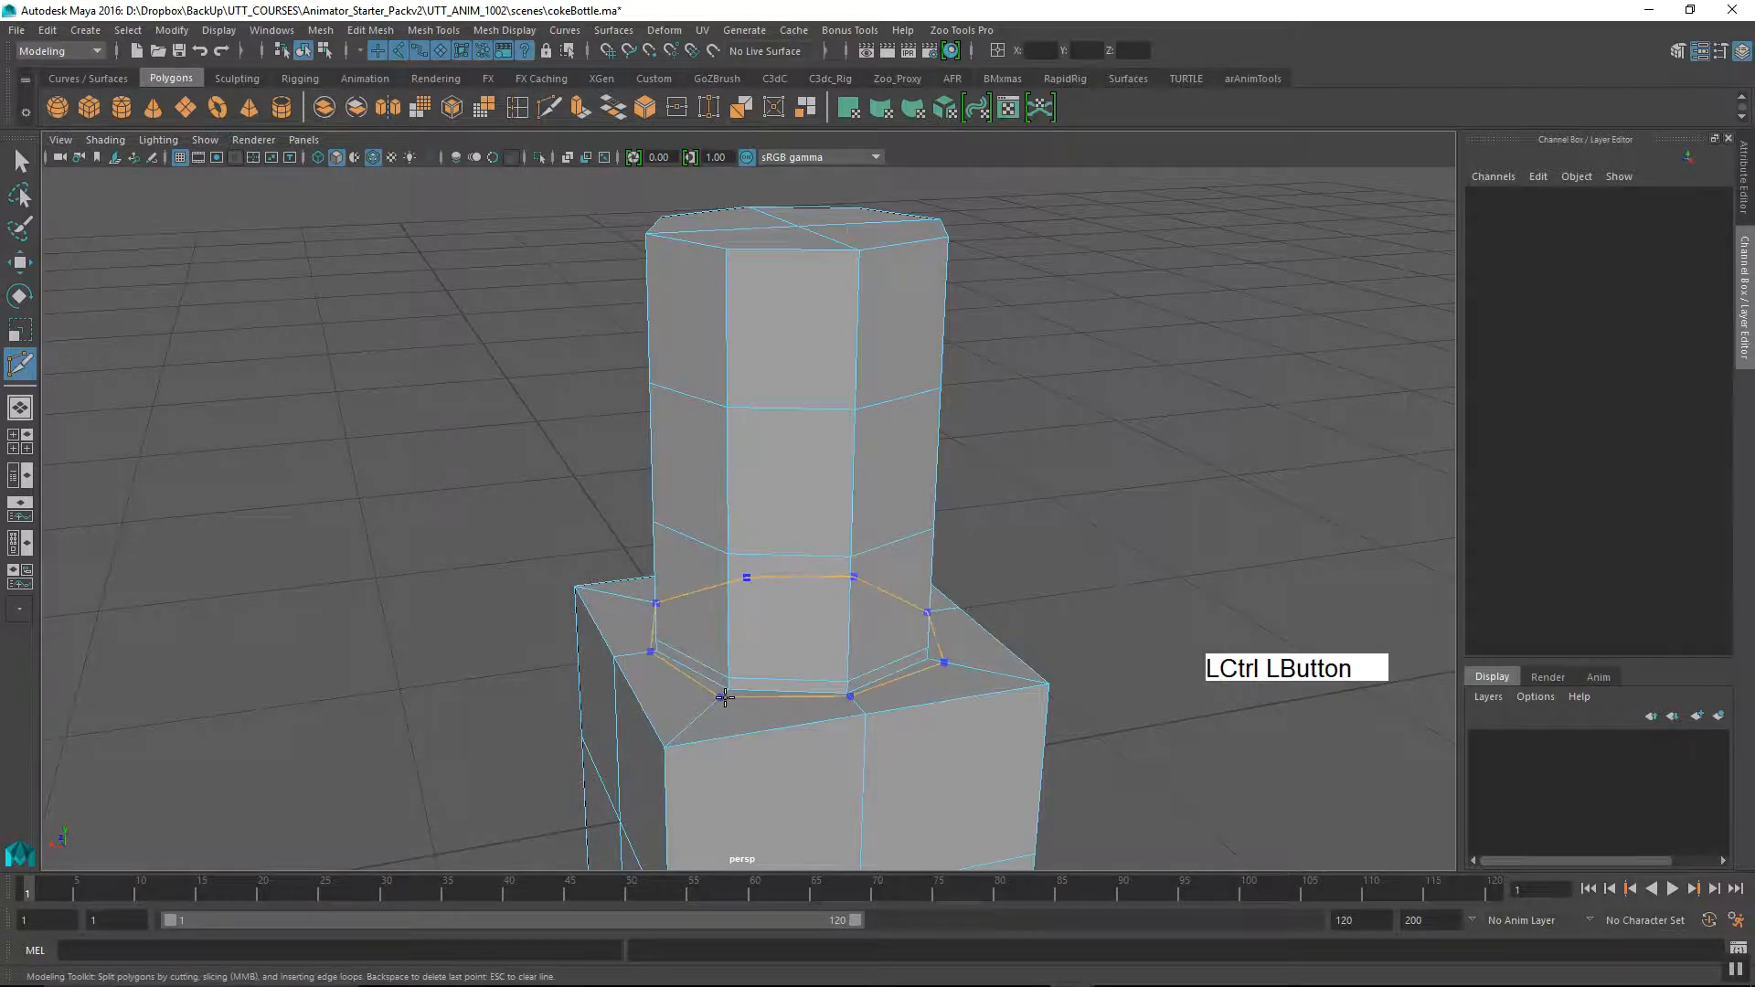
pyautogui.keyDown('ctrl'); pyautogui.click(725, 698); pyautogui.keyUp('ctrl')
pyautogui.keyDown('ctrl'); pyautogui.moveTo(730, 262); pyautogui.dragTo(830, 393); pyautogui.keyUp('ctrl')
pyautogui.keyDown('alt'); pyautogui.moveTo(830, 392); pyautogui.dragTo(656, 398, button='middle'); pyautogui.keyUp('alt')
# Extrude the cylinder's top cap faces, scale them inward to a local scale of 0.834, and return to object mode.
pyautogui.rightClick(827, 309)
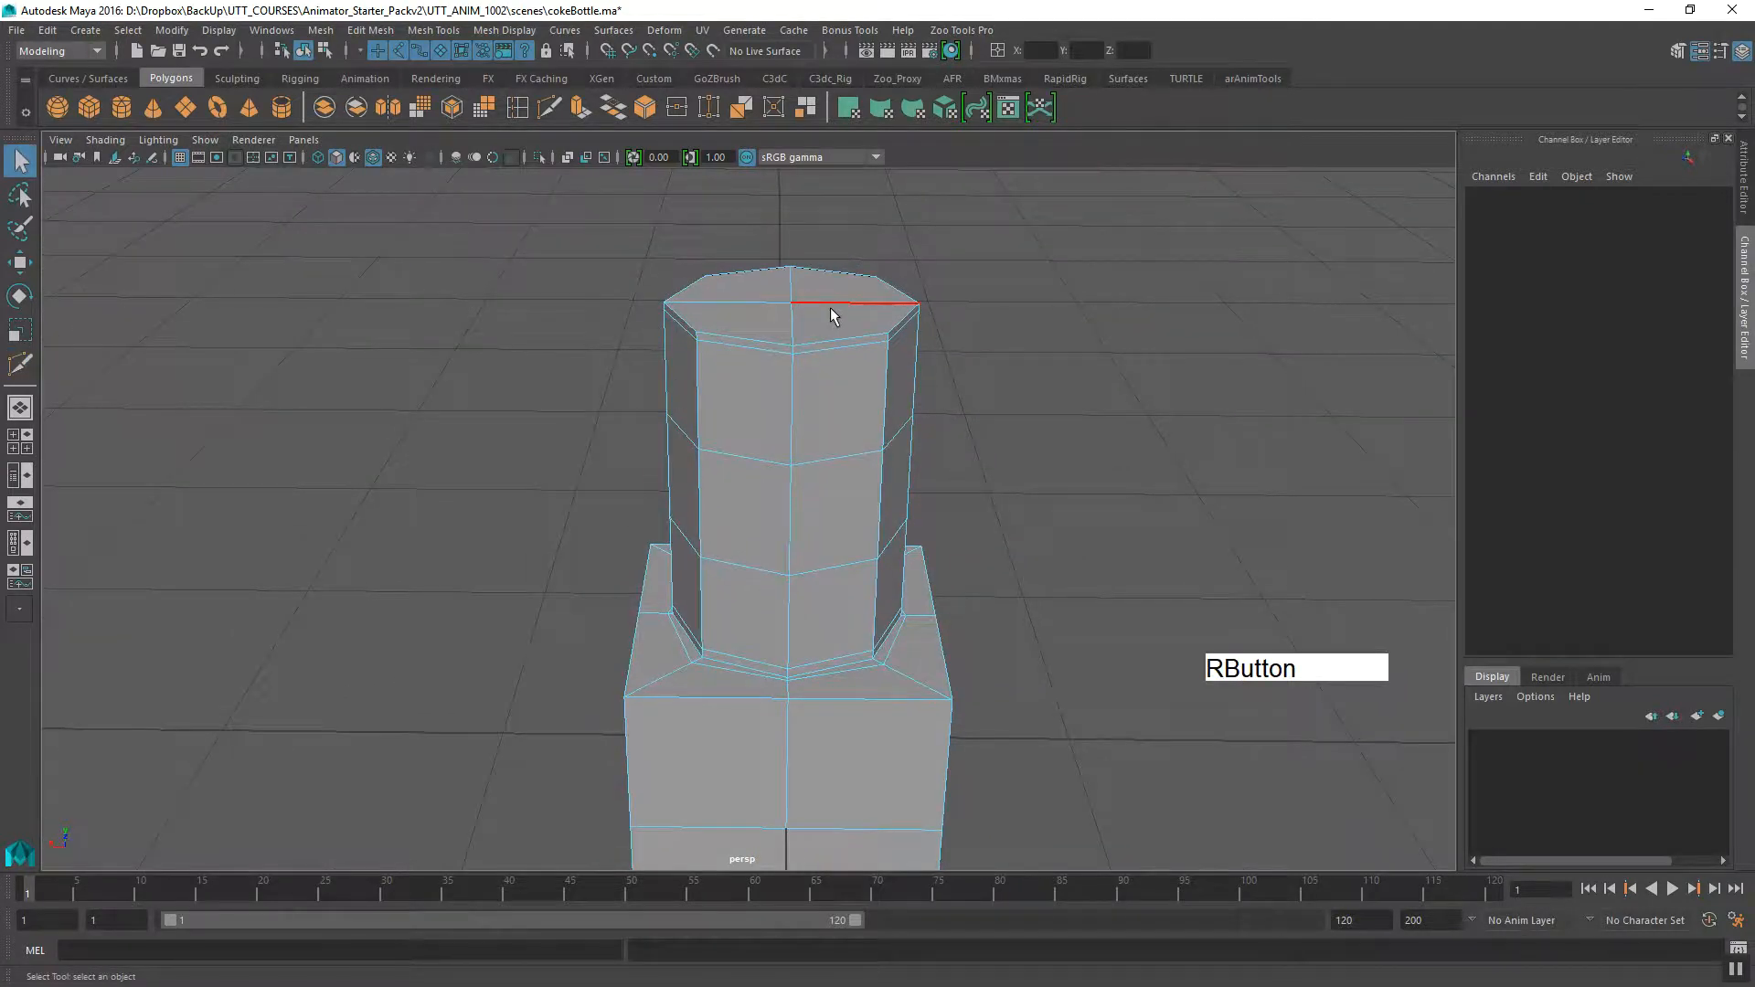
pyautogui.click(825, 356)
pyautogui.click(769, 324)
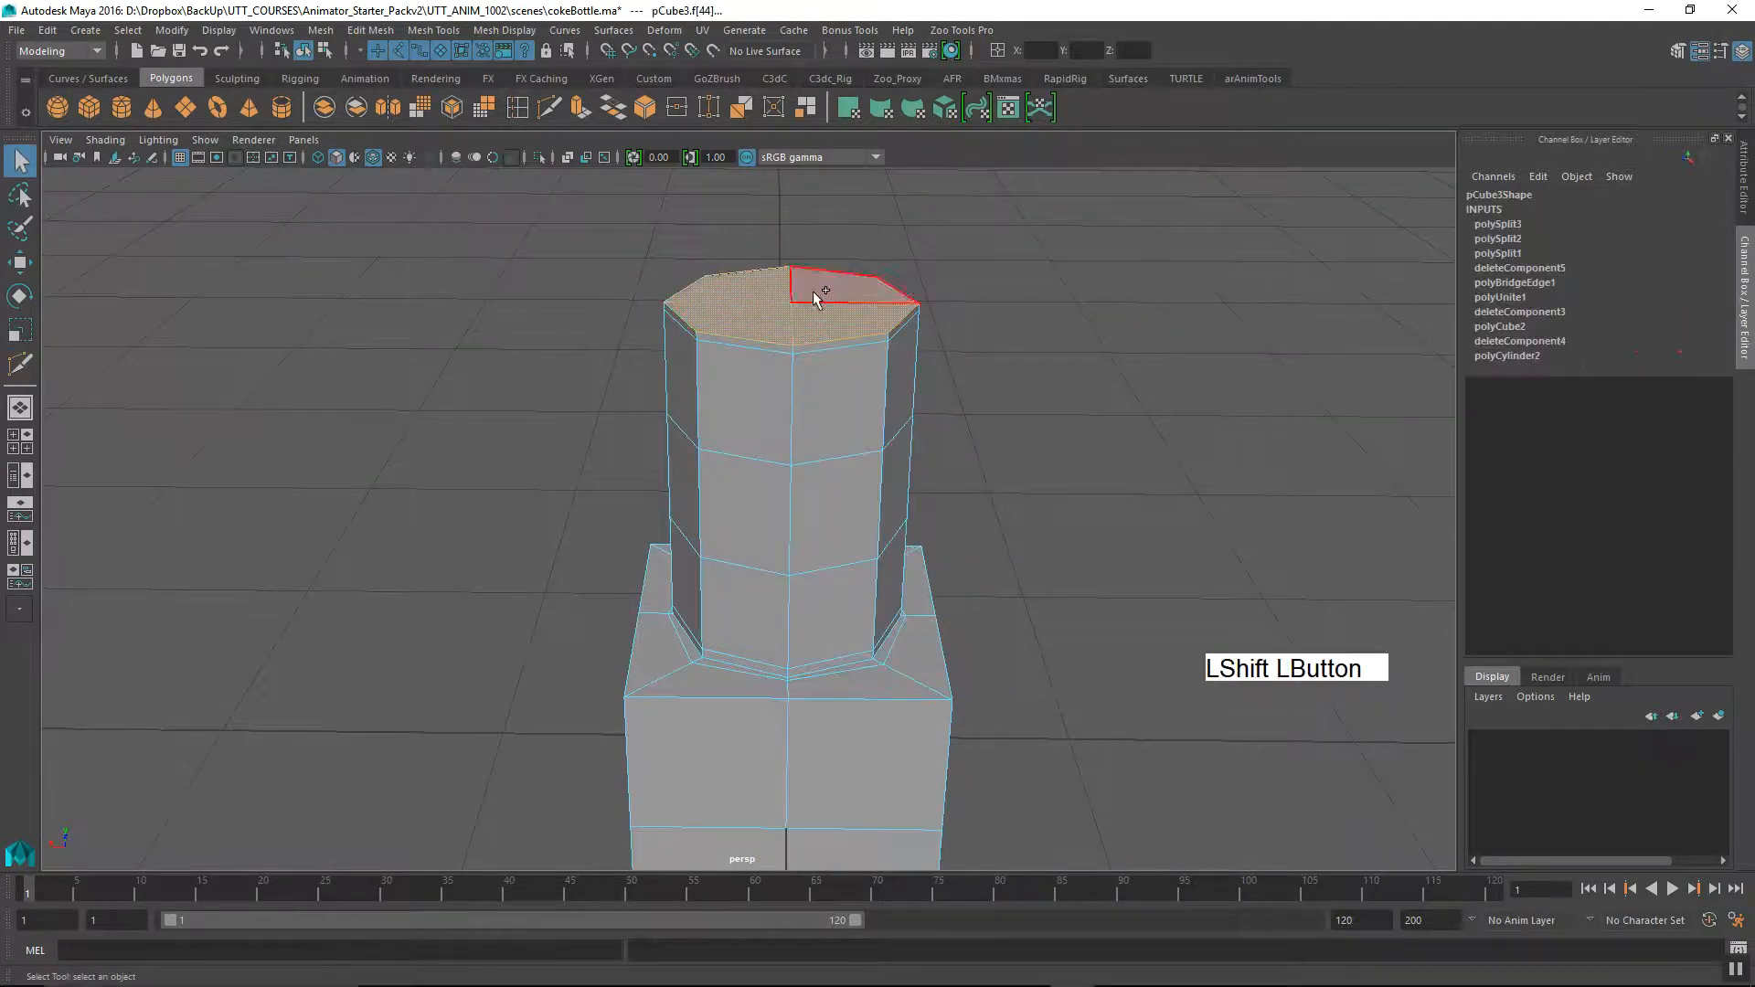
pyautogui.hotkey('ctrl', 'e')
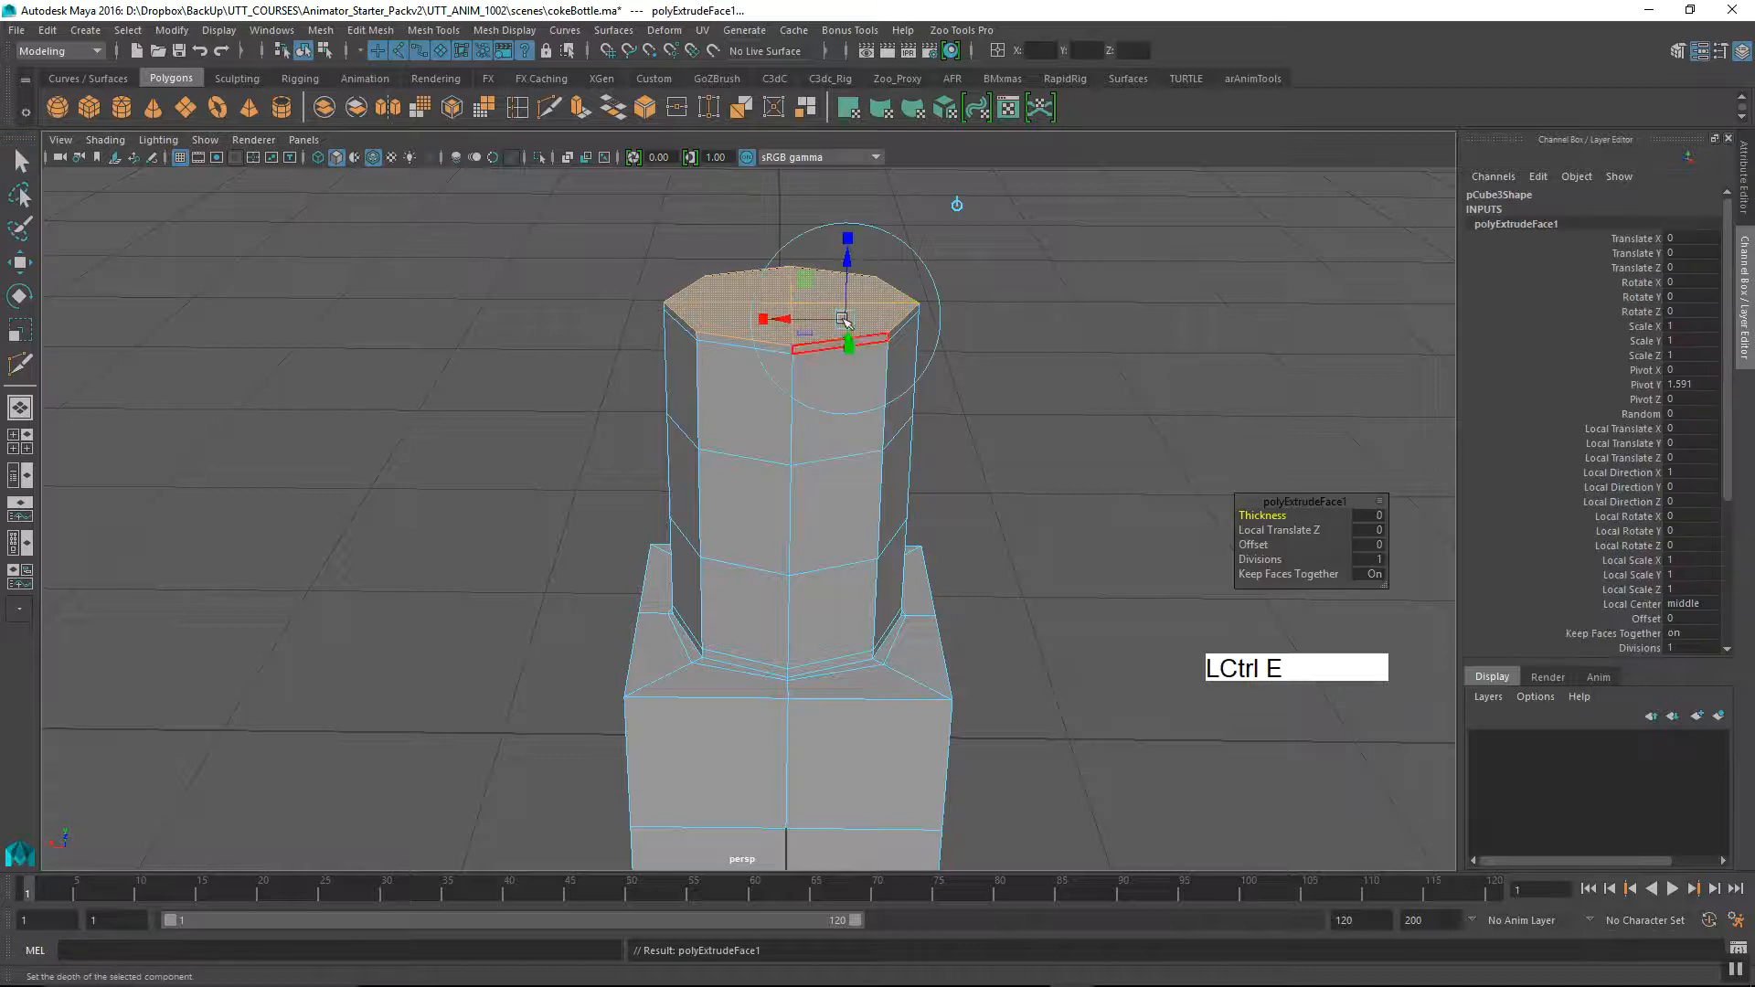
pyautogui.keyDown('ctrl'); pyautogui.click(850, 238); pyautogui.keyUp('ctrl')
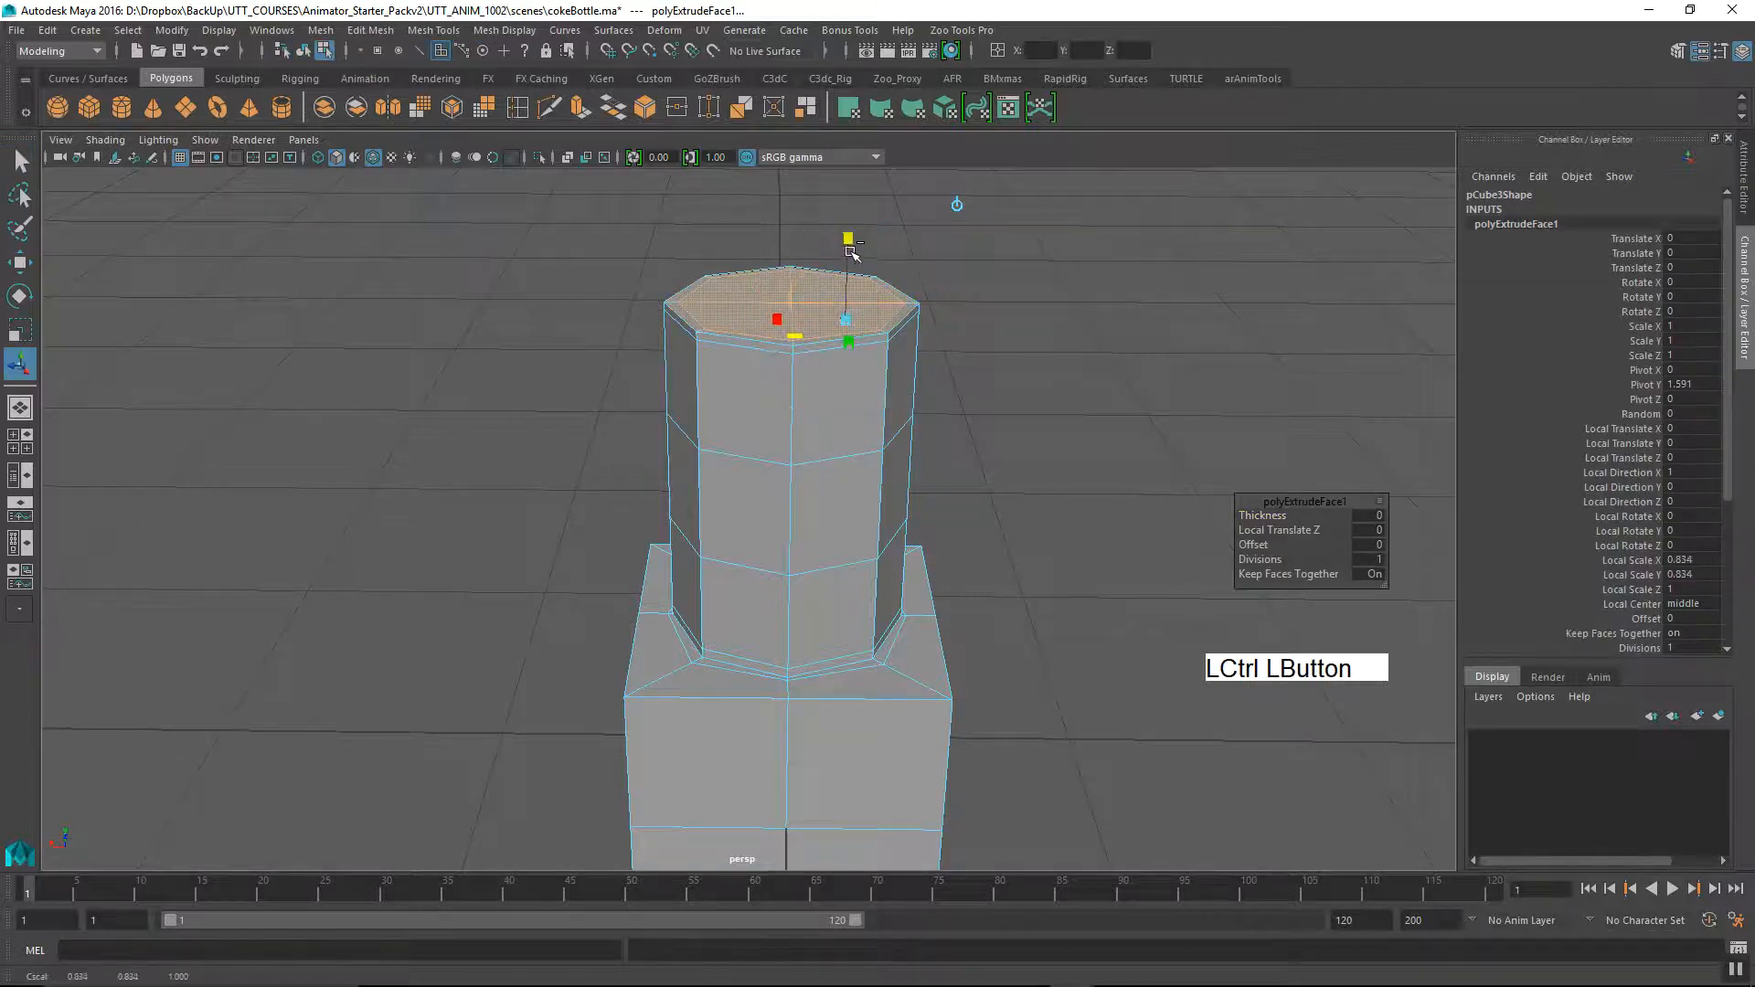
pyautogui.rightClick(704, 320)
pyautogui.click(606, 302)
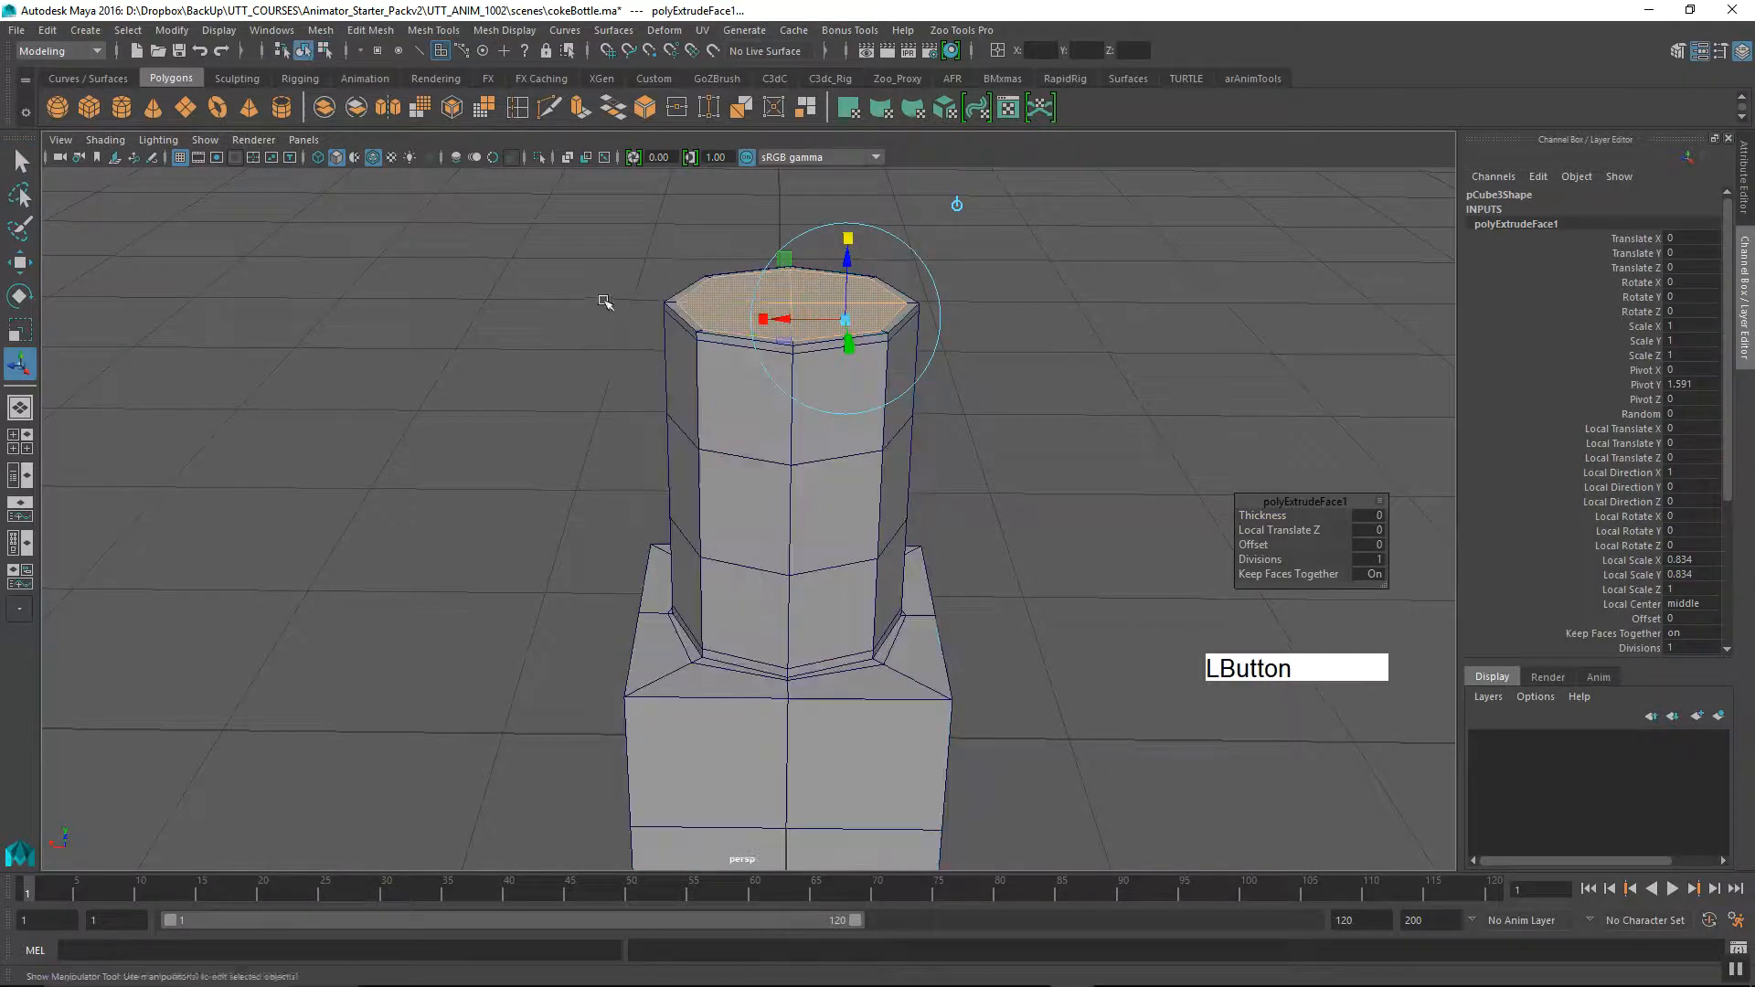
# Preview the combined mesh smoothed from several angles and switch it back to the unsmoothed display.
pyautogui.keyDown('alt'); pyautogui.moveTo(795, 548); pyautogui.dragTo(713, 555, button='middle'); pyautogui.keyUp('alt')
pyautogui.press('3')
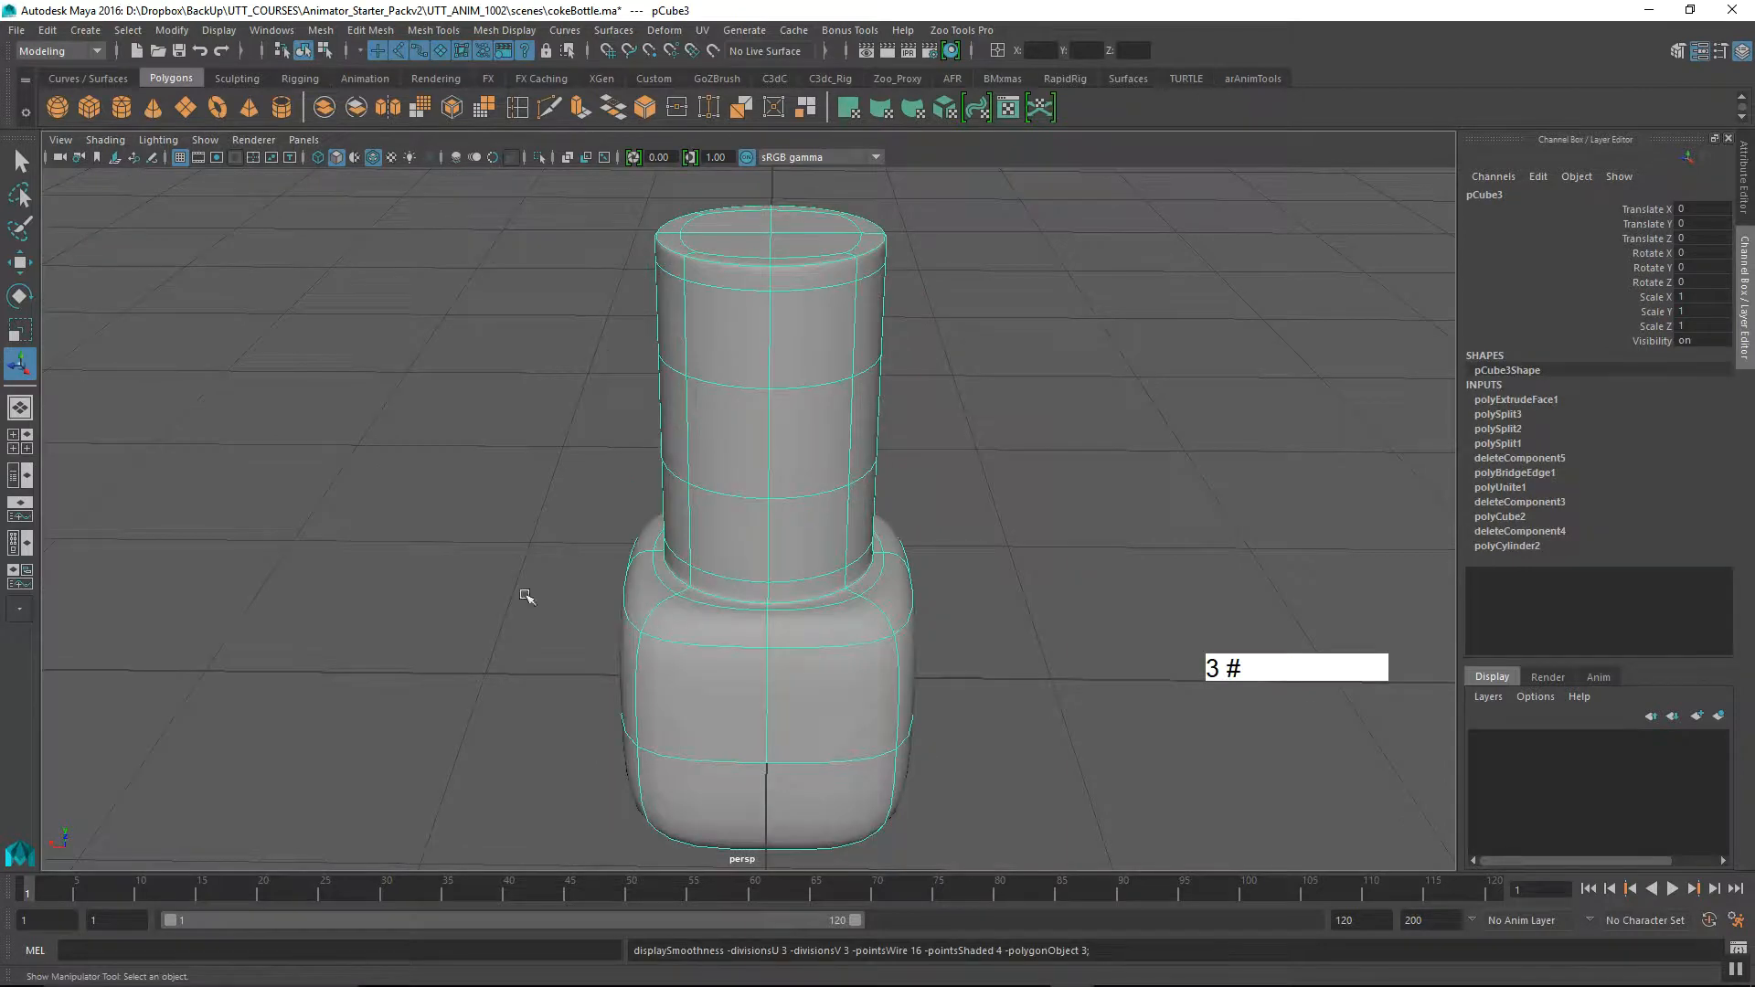
pyautogui.click(557, 637)
pyautogui.keyDown('alt'); pyautogui.moveTo(833, 670); pyautogui.dragTo(697, 632, button='right'); pyautogui.keyUp('alt')
pyautogui.keyDown('alt'); pyautogui.moveTo(697, 632); pyautogui.dragTo(686, 716); pyautogui.keyUp('alt')
pyautogui.click(796, 623)
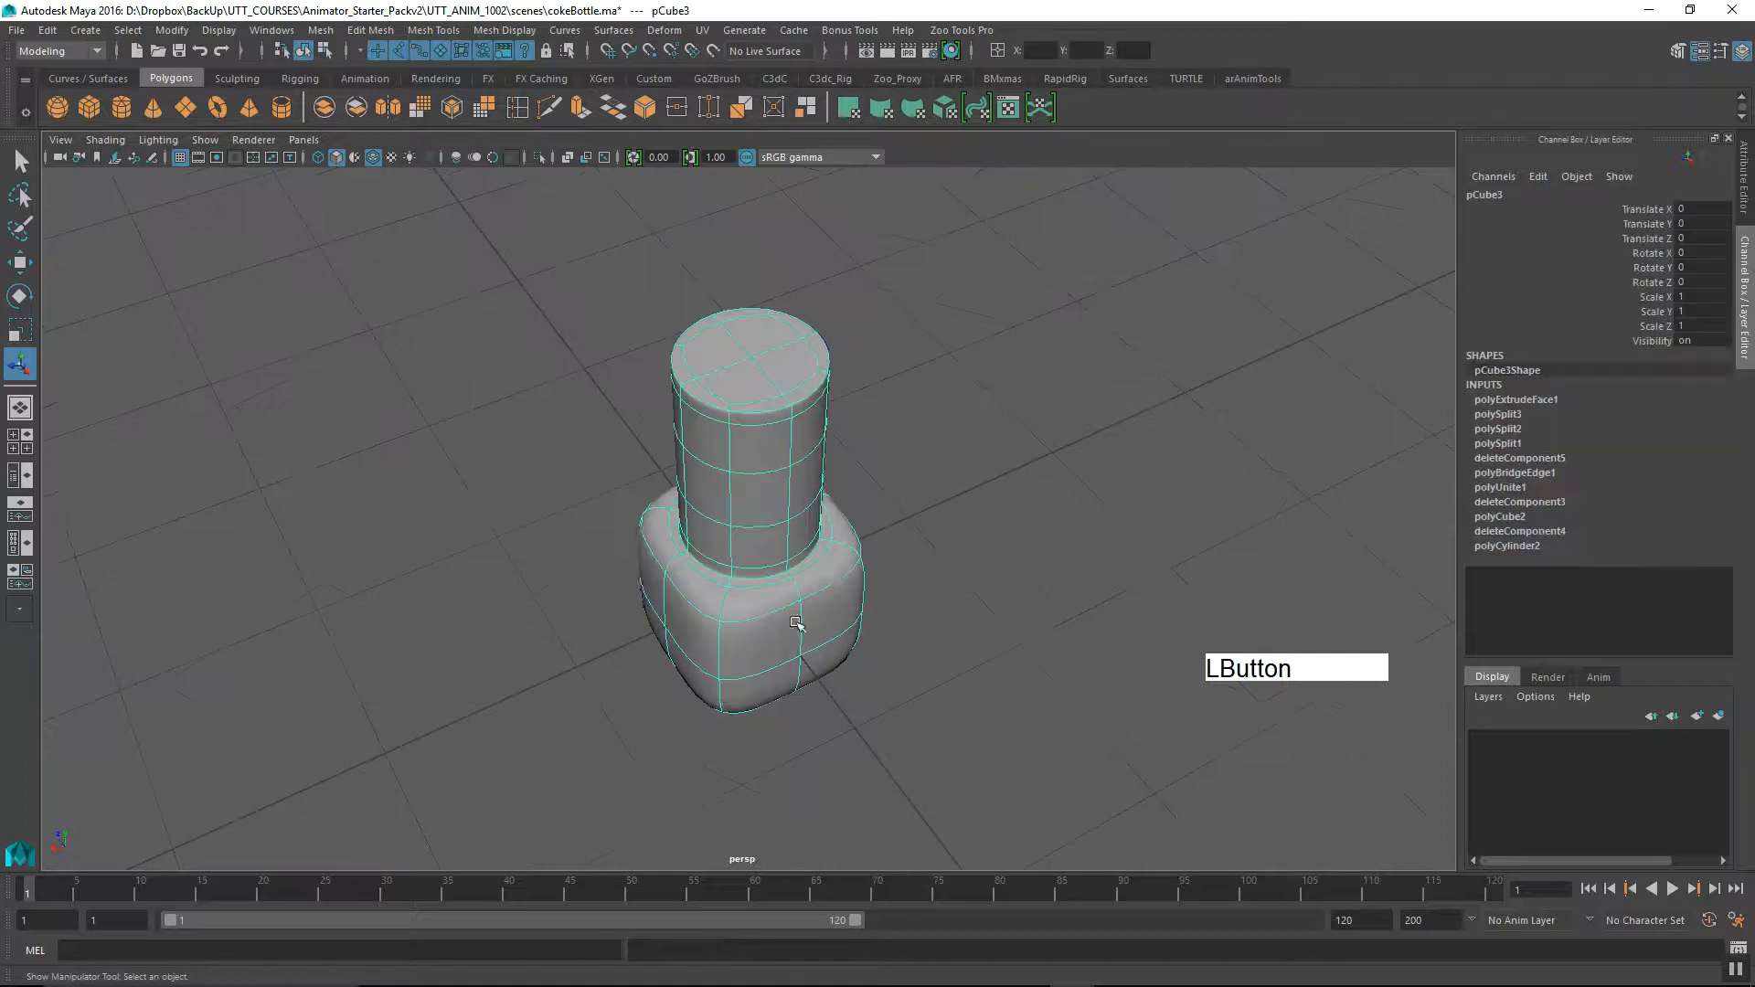
pyautogui.press('1')
# Switch the mesh to edge mode and select the outer edges around the cube's top face.
pyautogui.keyDown('alt'); pyautogui.moveTo(744, 615); pyautogui.dragTo(619, 709); pyautogui.keyUp('alt')
pyautogui.keyDown('alt'); pyautogui.moveTo(619, 709); pyautogui.dragTo(619, 568, button='middle'); pyautogui.keyUp('alt')
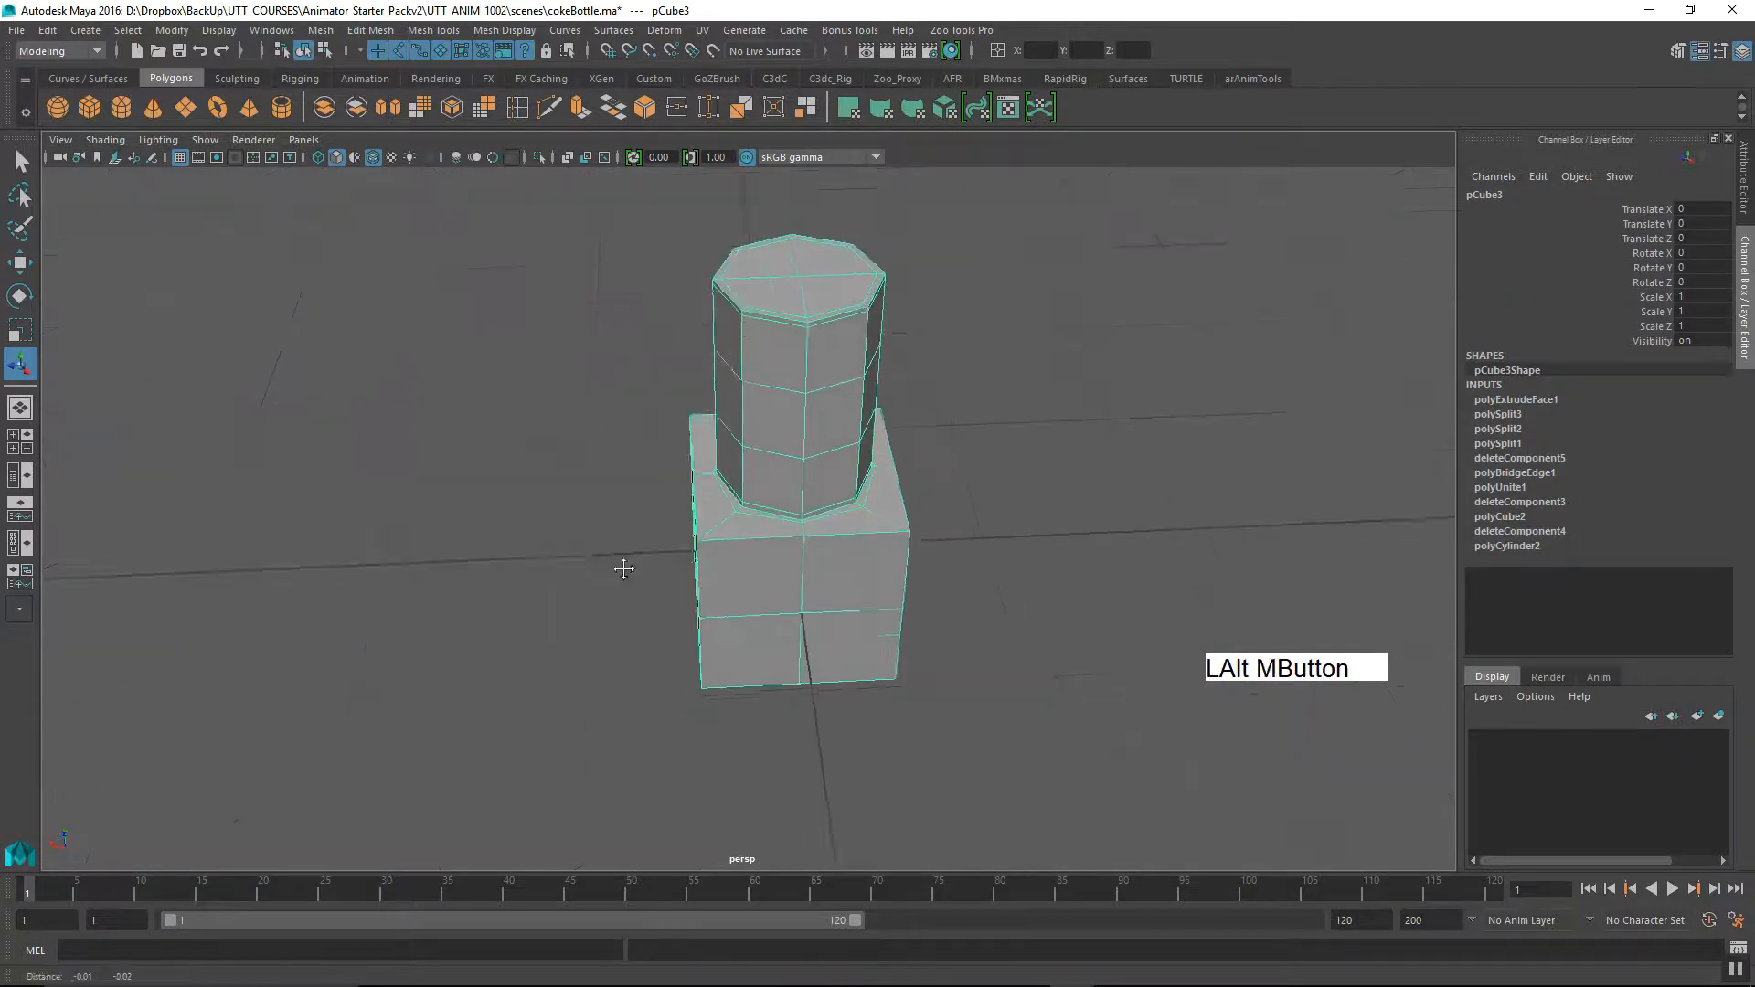
pyautogui.keyDown('alt'); pyautogui.moveTo(619, 568); pyautogui.dragTo(811, 601, button='right'); pyautogui.keyUp('alt')
pyautogui.keyDown('alt'); pyautogui.moveTo(751, 635); pyautogui.dragTo(768, 621); pyautogui.keyUp('alt')
pyautogui.keyDown('alt'); pyautogui.moveTo(767, 622); pyautogui.dragTo(760, 603, button='right'); pyautogui.keyUp('alt')
pyautogui.keyDown('alt'); pyautogui.moveTo(760, 603); pyautogui.dragTo(763, 513); pyautogui.keyUp('alt')
pyautogui.rightClick(765, 514)
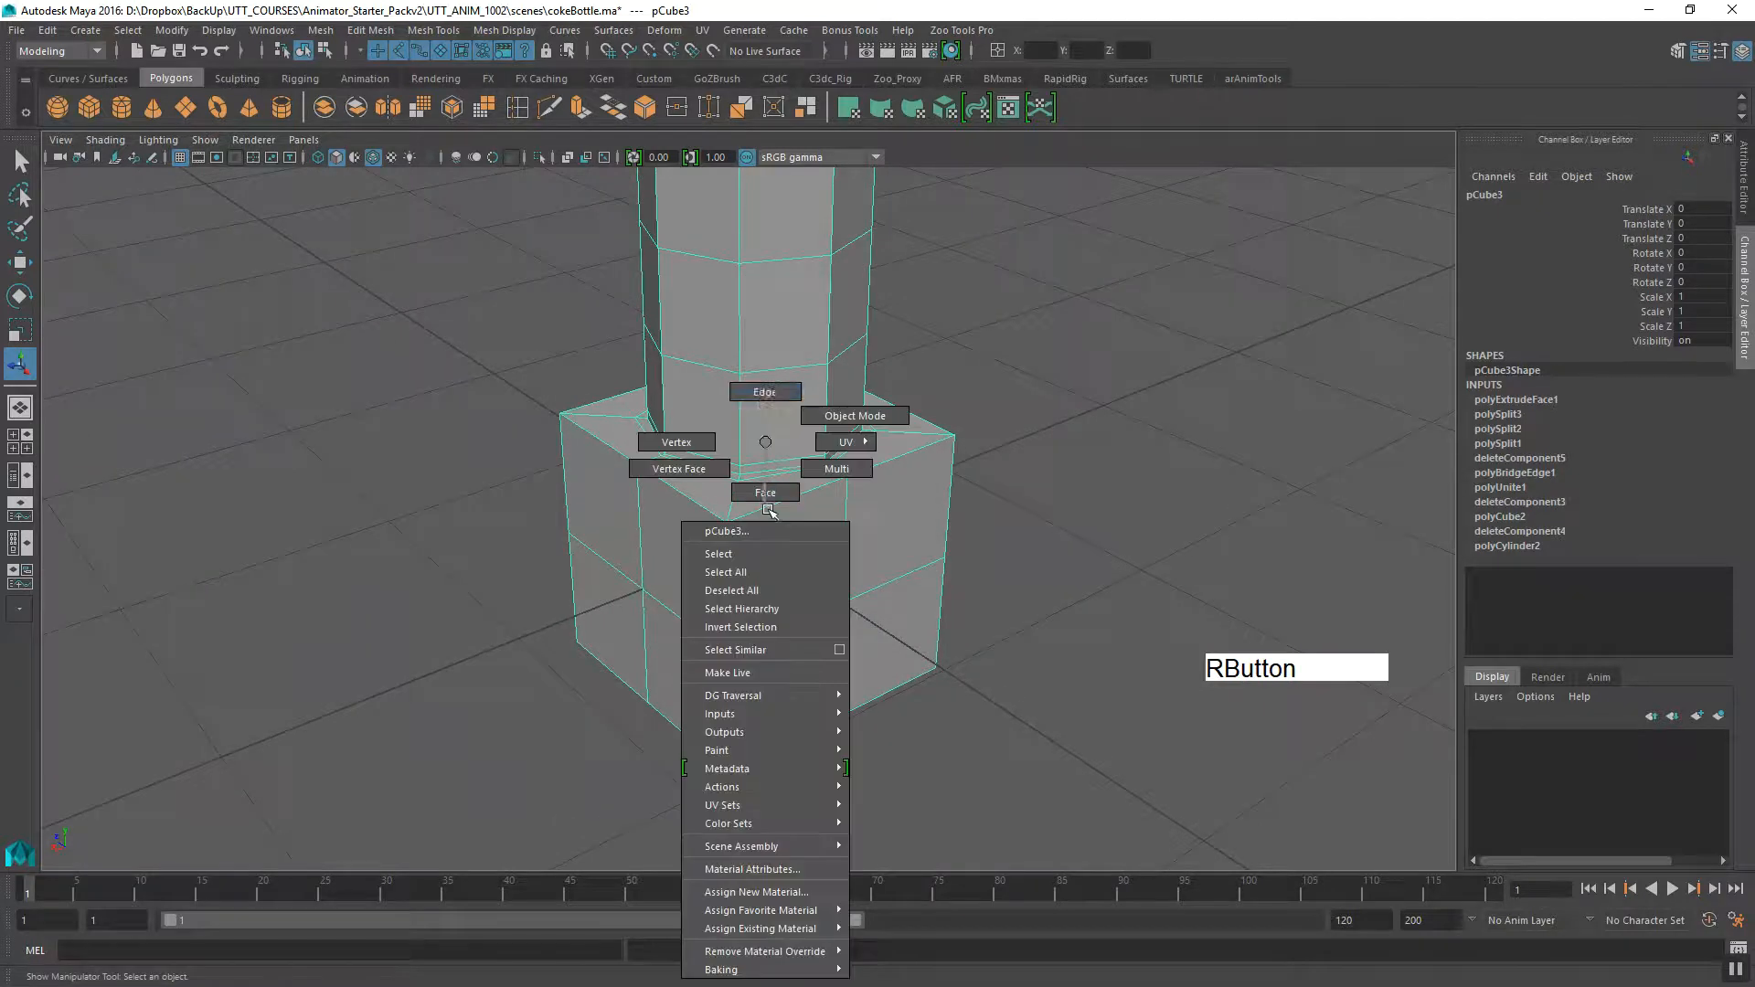
pyautogui.moveTo(766, 412); pyautogui.dragTo(766, 402, button='right')
pyautogui.click(782, 500)
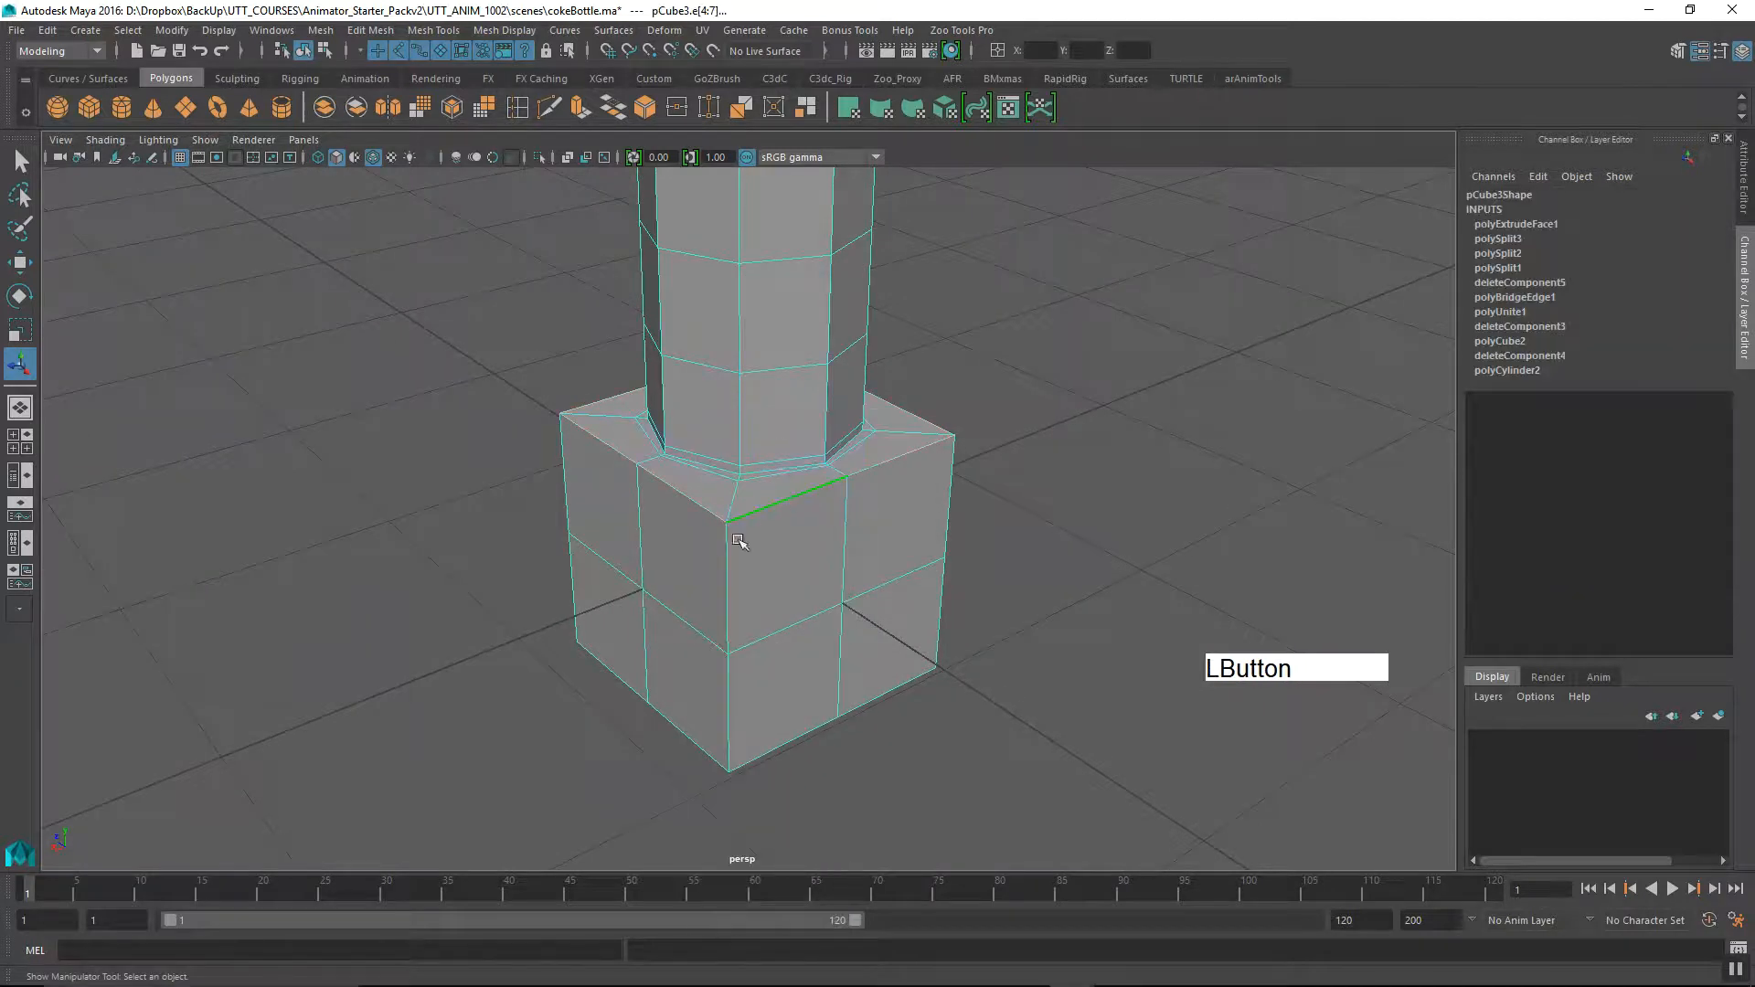
# Add the cube's vertical corner edges to the edge selection.
pyautogui.keyDown('alt'); pyautogui.moveTo(716, 562); pyautogui.dragTo(709, 554, button='middle'); pyautogui.keyUp('alt')
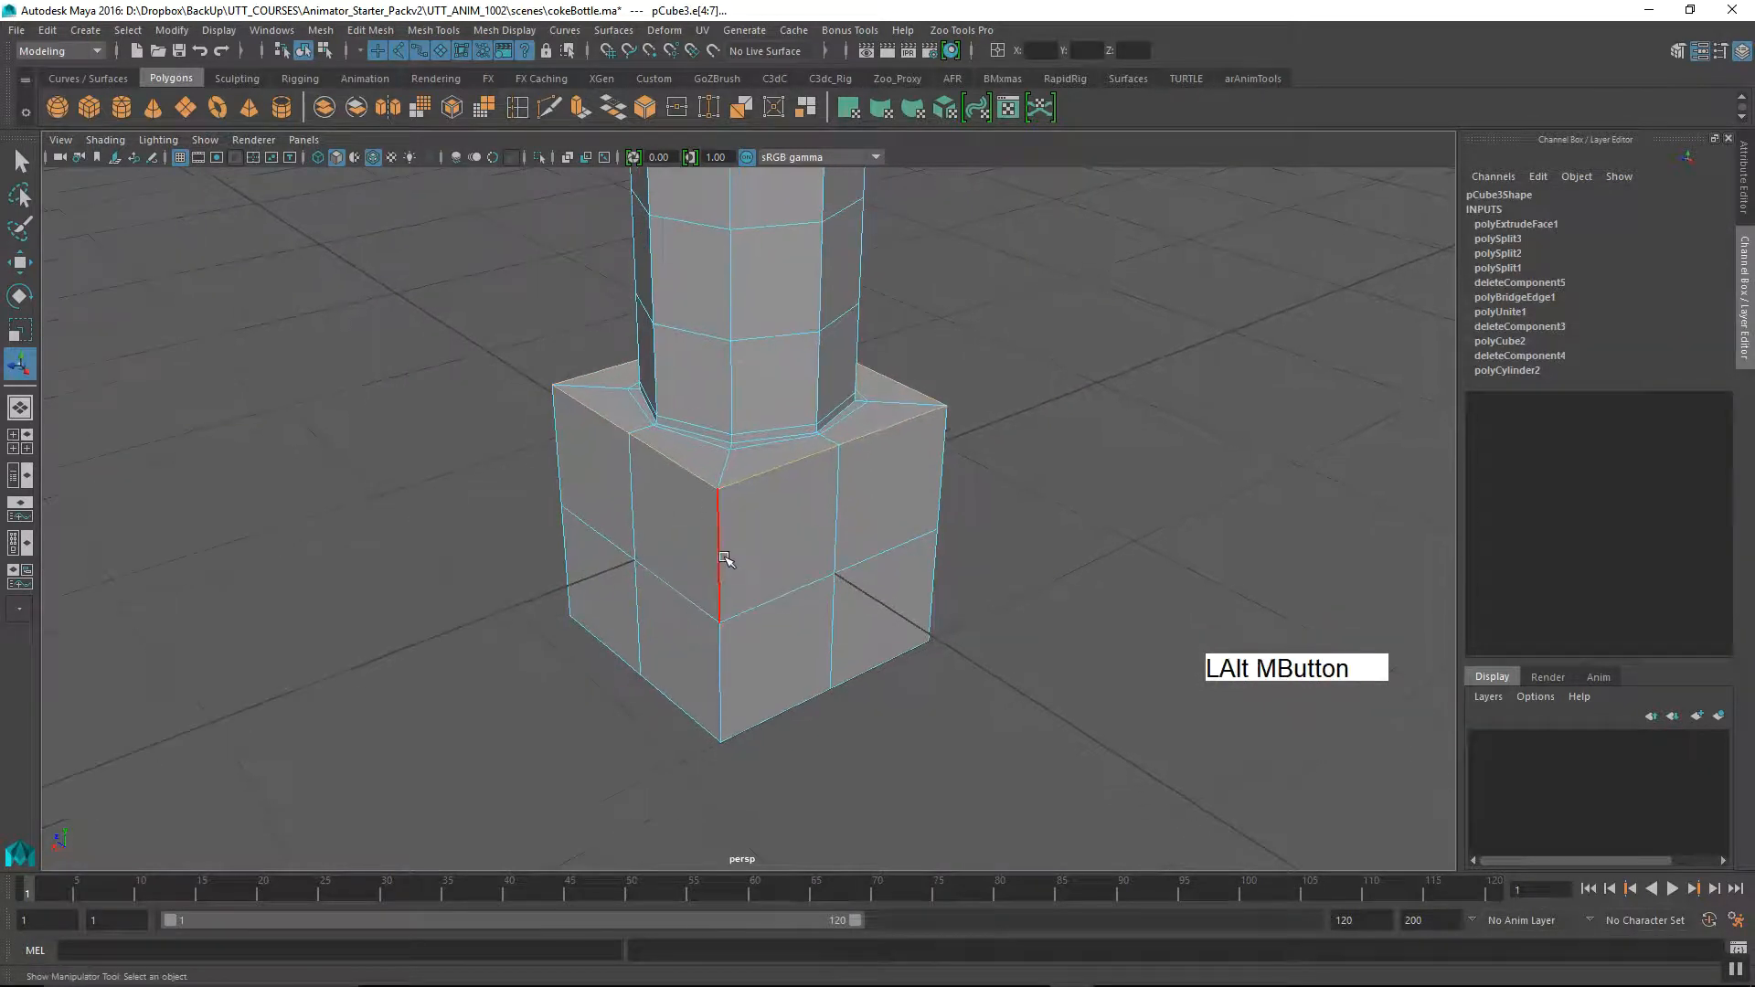
pyautogui.keyDown('alt'); pyautogui.moveTo(783, 673); pyautogui.dragTo(945, 629); pyautogui.keyUp('alt')
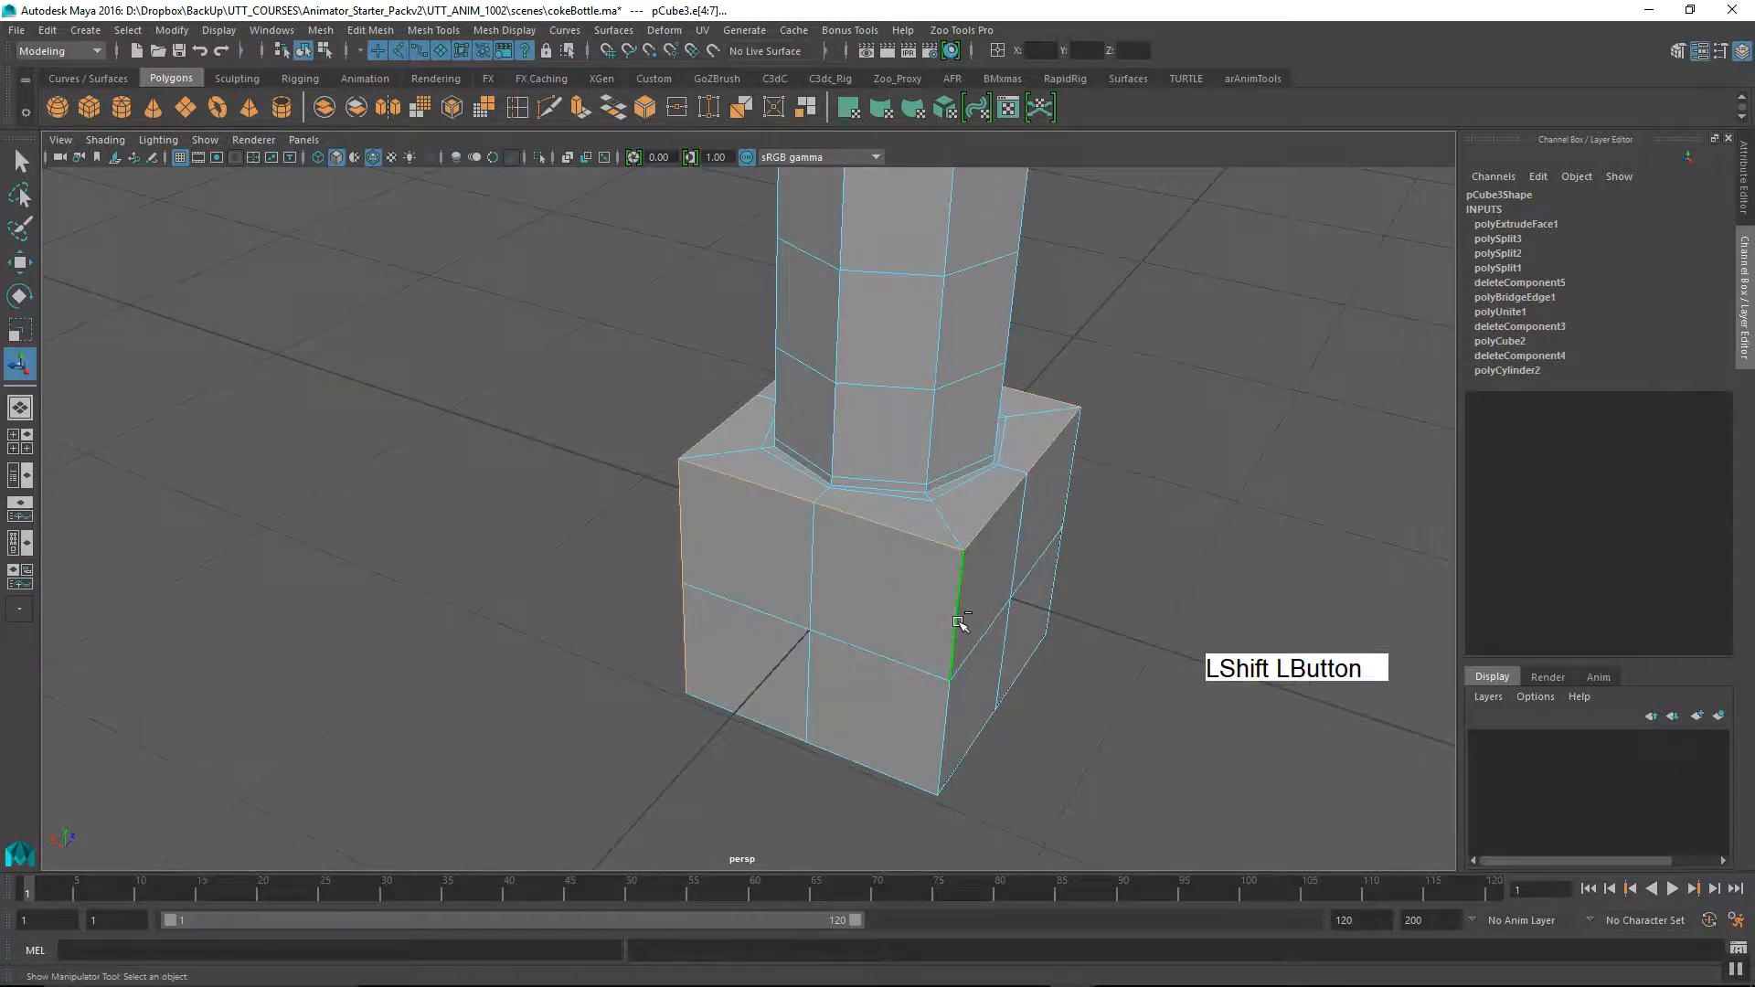
pyautogui.hotkey('ctrl', 'z')
pyautogui.keyDown('shift'); pyautogui.click(960, 612); pyautogui.keyUp('shift')
pyautogui.keyDown('alt'); pyautogui.moveTo(993, 612); pyautogui.dragTo(823, 689, button='middle'); pyautogui.keyUp('alt')
pyautogui.keyDown('alt'); pyautogui.moveTo(822, 689); pyautogui.dragTo(845, 618); pyautogui.keyUp('alt')
pyautogui.keyDown('alt'); pyautogui.moveTo(869, 680); pyautogui.dragTo(727, 633); pyautogui.keyUp('alt')
# Add the outer edges around the cube's bottom face to the edge selection.
pyautogui.keyDown('alt'); pyautogui.moveTo(788, 760); pyautogui.dragTo(666, 694); pyautogui.keyUp('alt')
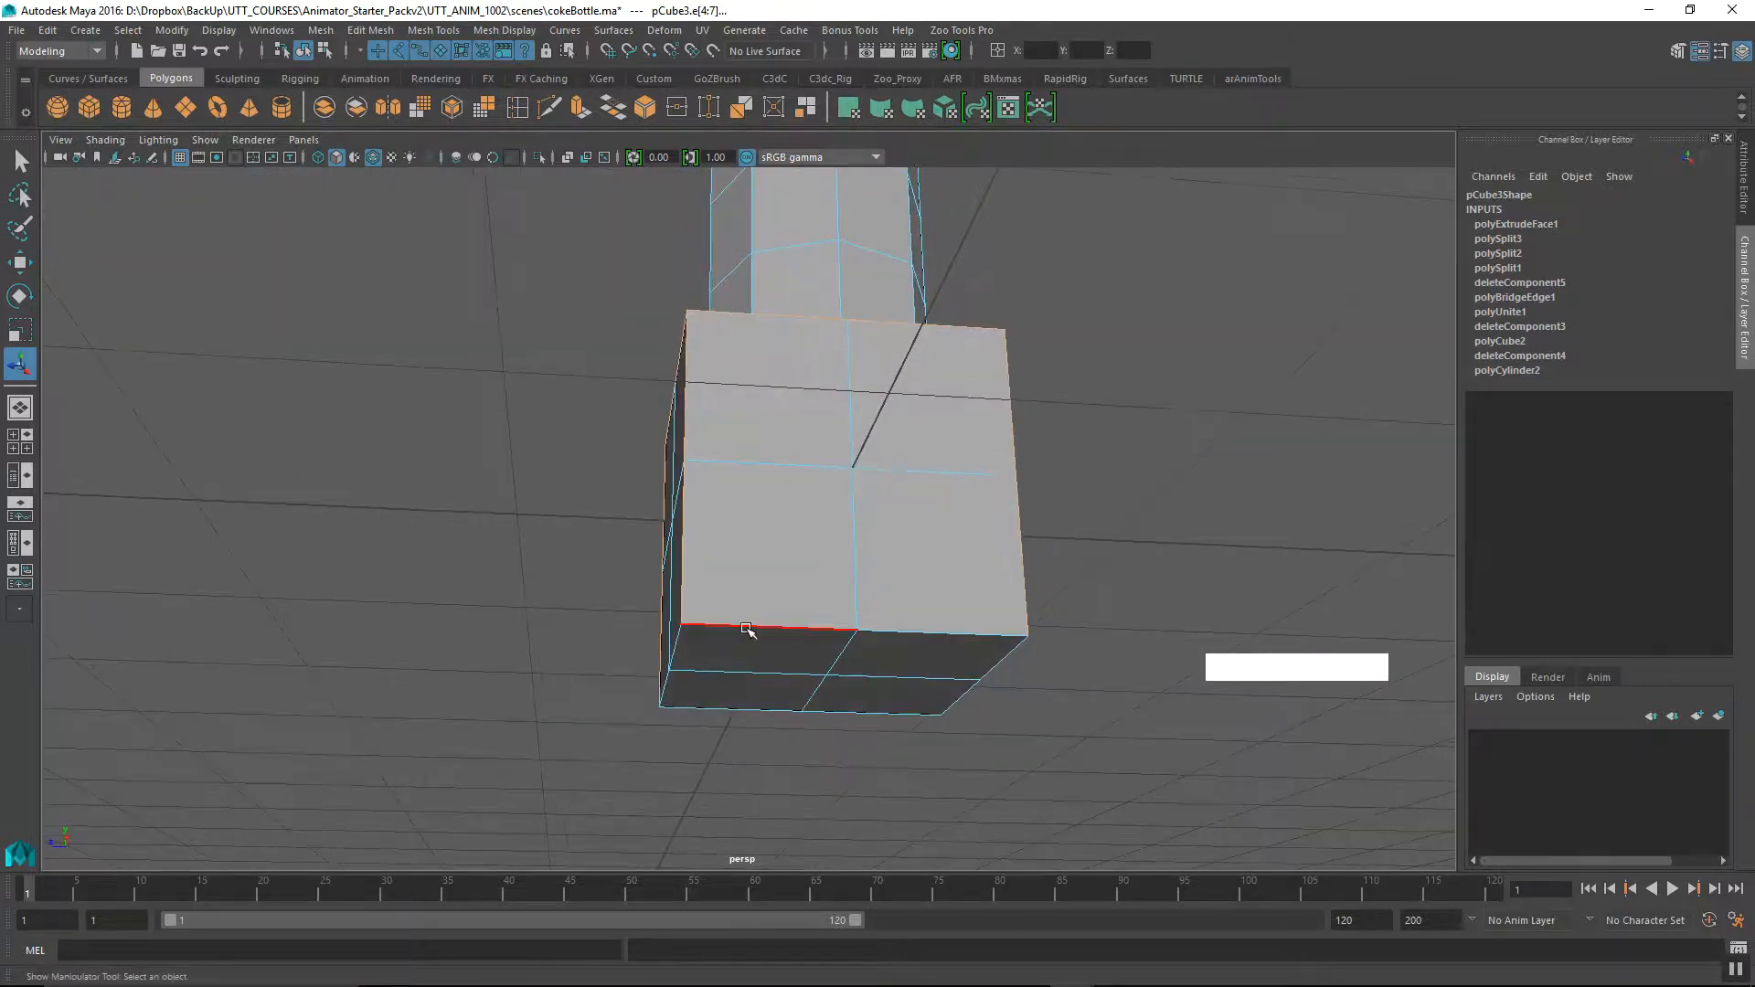
pyautogui.keyDown('alt'); pyautogui.moveTo(904, 624); pyautogui.dragTo(733, 577); pyautogui.keyUp('alt')
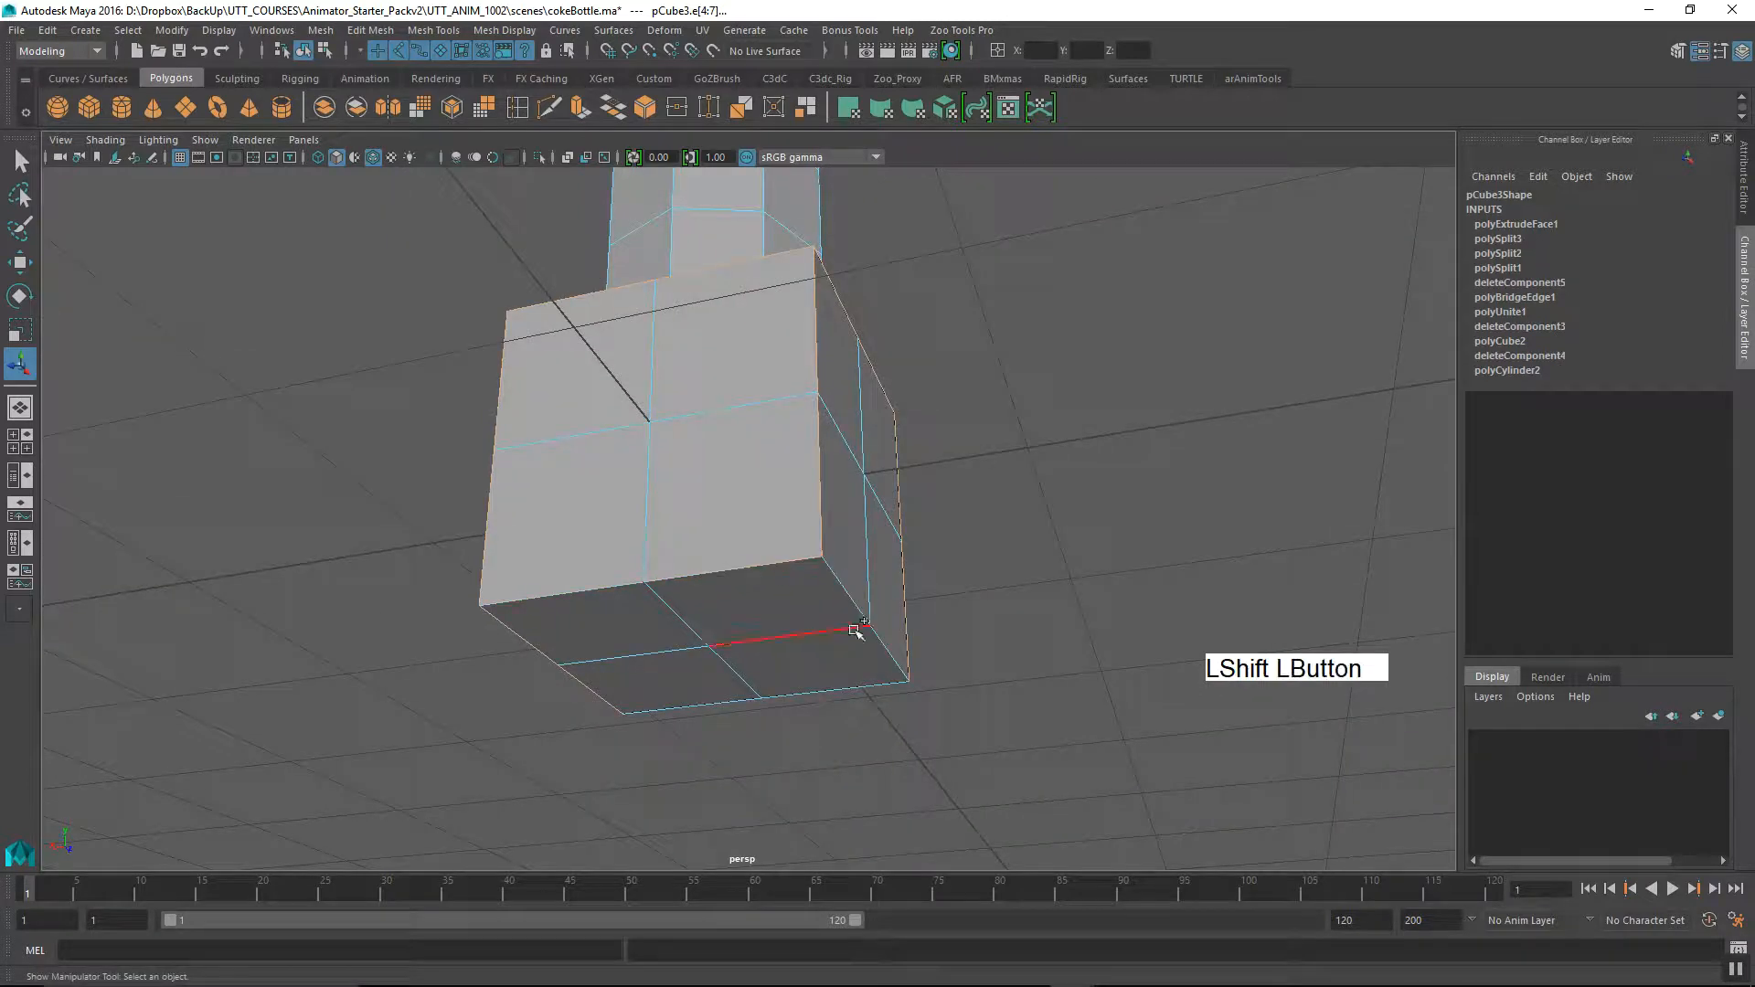
pyautogui.keyDown('alt'); pyautogui.moveTo(886, 659); pyautogui.dragTo(704, 745); pyautogui.keyUp('alt')
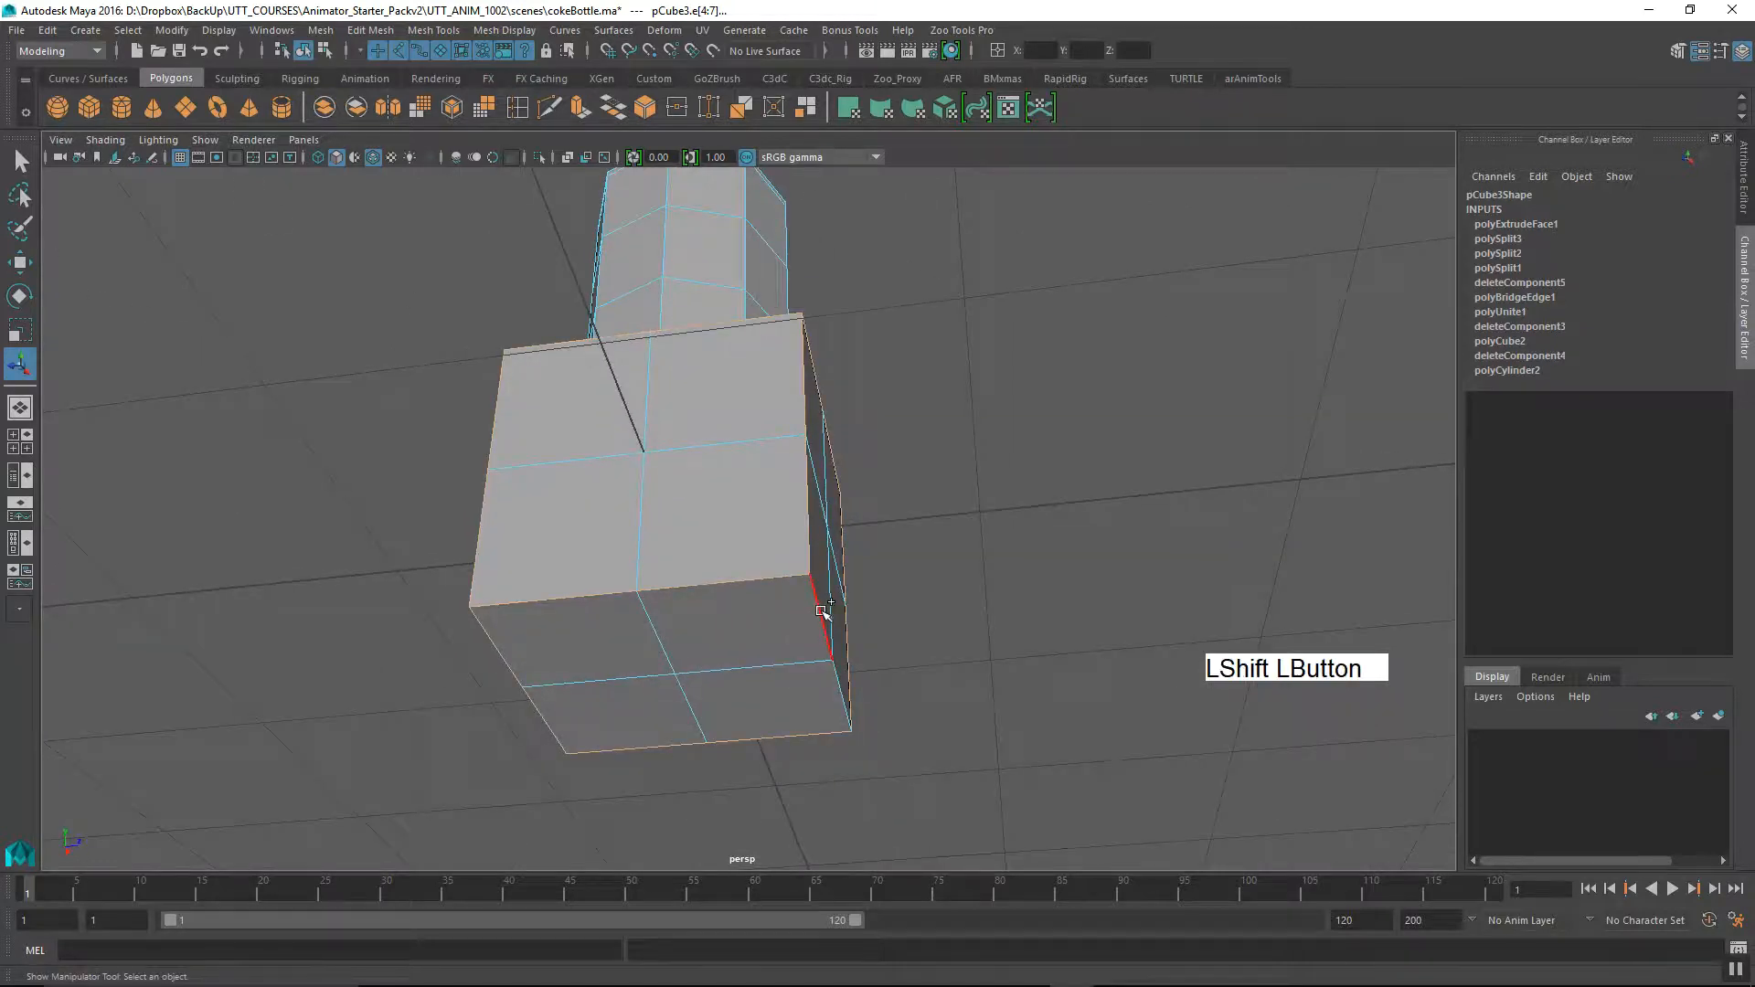
pyautogui.keyDown('alt'); pyautogui.moveTo(856, 692); pyautogui.dragTo(1038, 831); pyautogui.keyUp('alt')
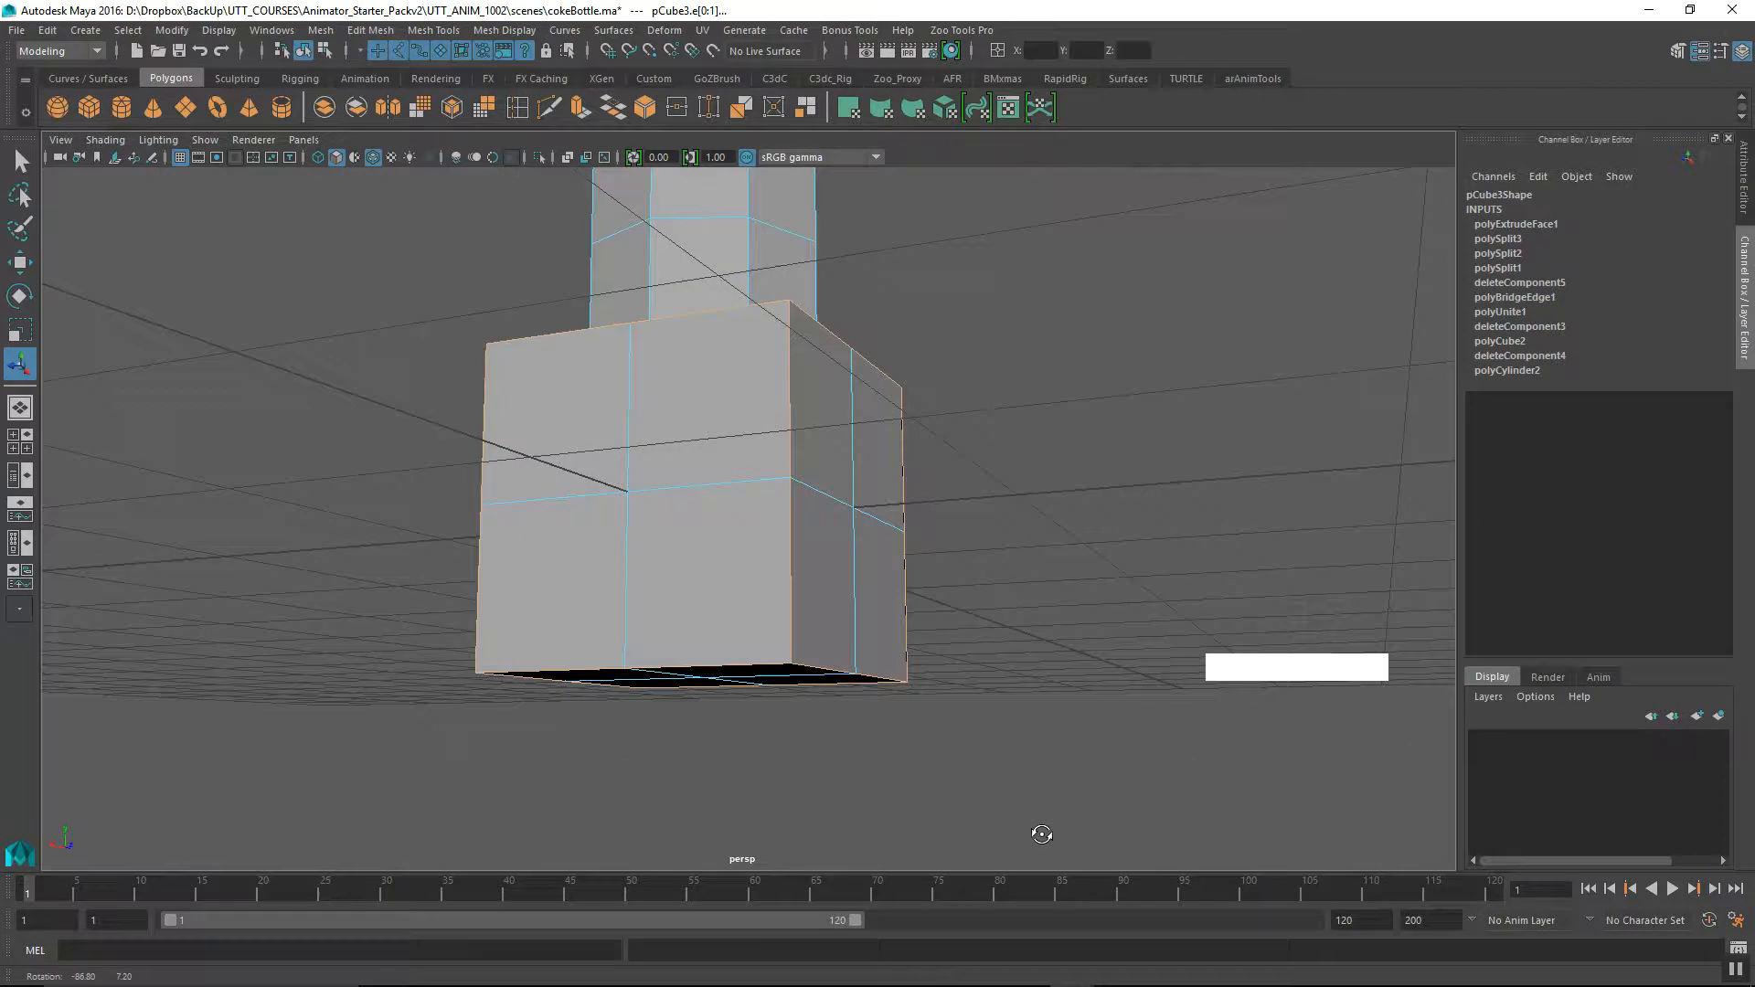
pyautogui.keyDown('alt'); pyautogui.moveTo(1050, 841); pyautogui.dragTo(1068, 576, button='middle'); pyautogui.keyUp('alt')
pyautogui.keyDown('alt'); pyautogui.moveTo(681, 679); pyautogui.dragTo(1054, 654); pyautogui.keyUp('alt')
# Bevel the selected outer edges of the cube.
pyautogui.click(380, 32)
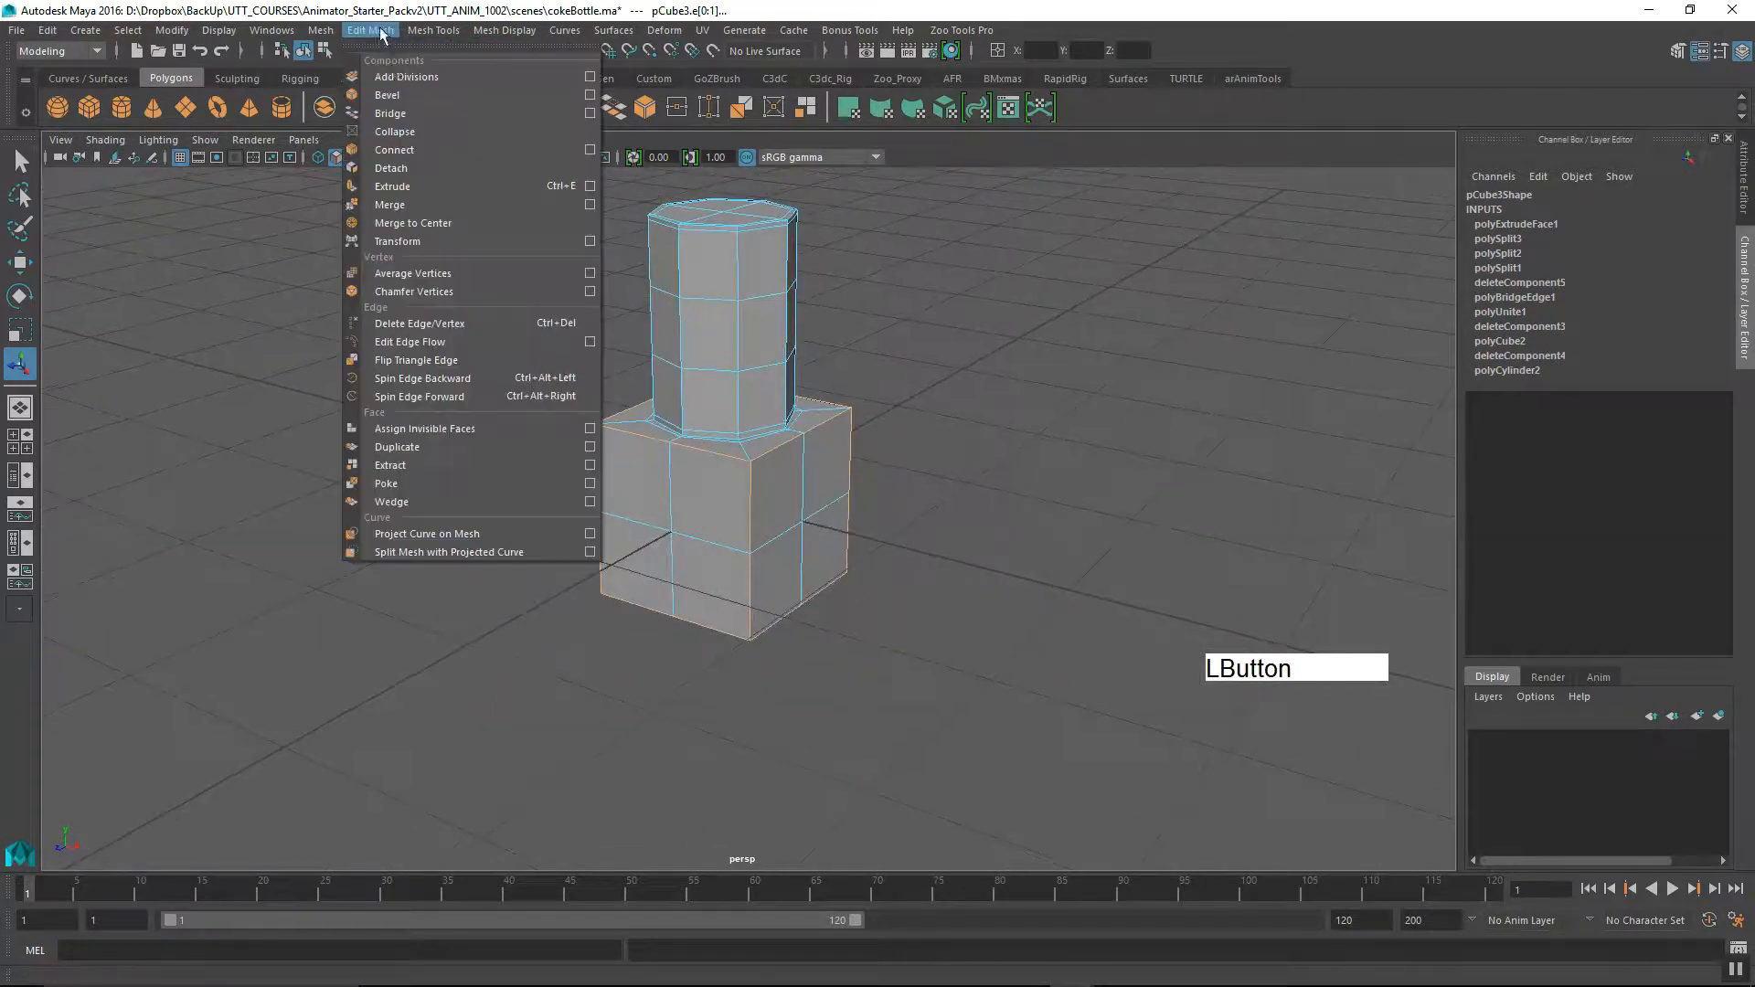
pyautogui.click(391, 95)
pyautogui.keyDown('alt'); pyautogui.moveTo(466, 514); pyautogui.dragTo(725, 658, button='right'); pyautogui.keyUp('alt')
pyautogui.keyDown('alt'); pyautogui.moveTo(724, 658); pyautogui.dragTo(725, 637); pyautogui.keyUp('alt')
pyautogui.keyDown('alt'); pyautogui.moveTo(723, 637); pyautogui.dragTo(1408, 468, button='middle'); pyautogui.keyUp('alt')
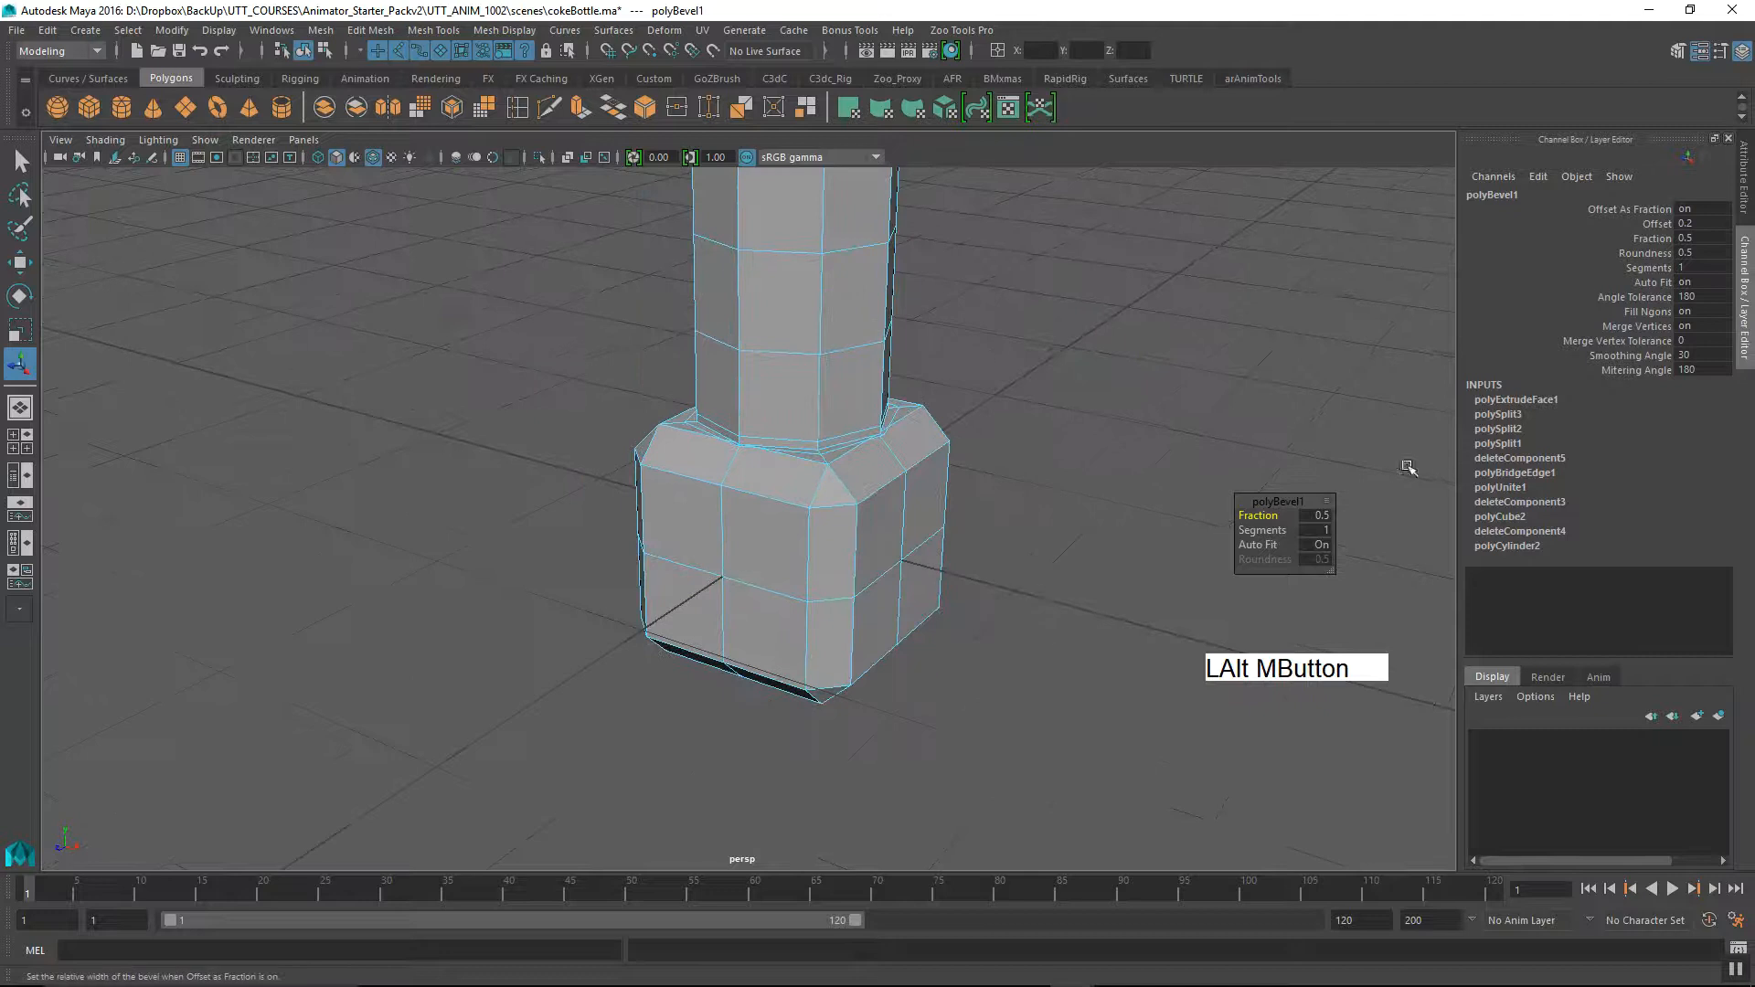
# Set the cube bevel's fraction to 0.08 and its segments to 2.
pyautogui.click(1651, 240)
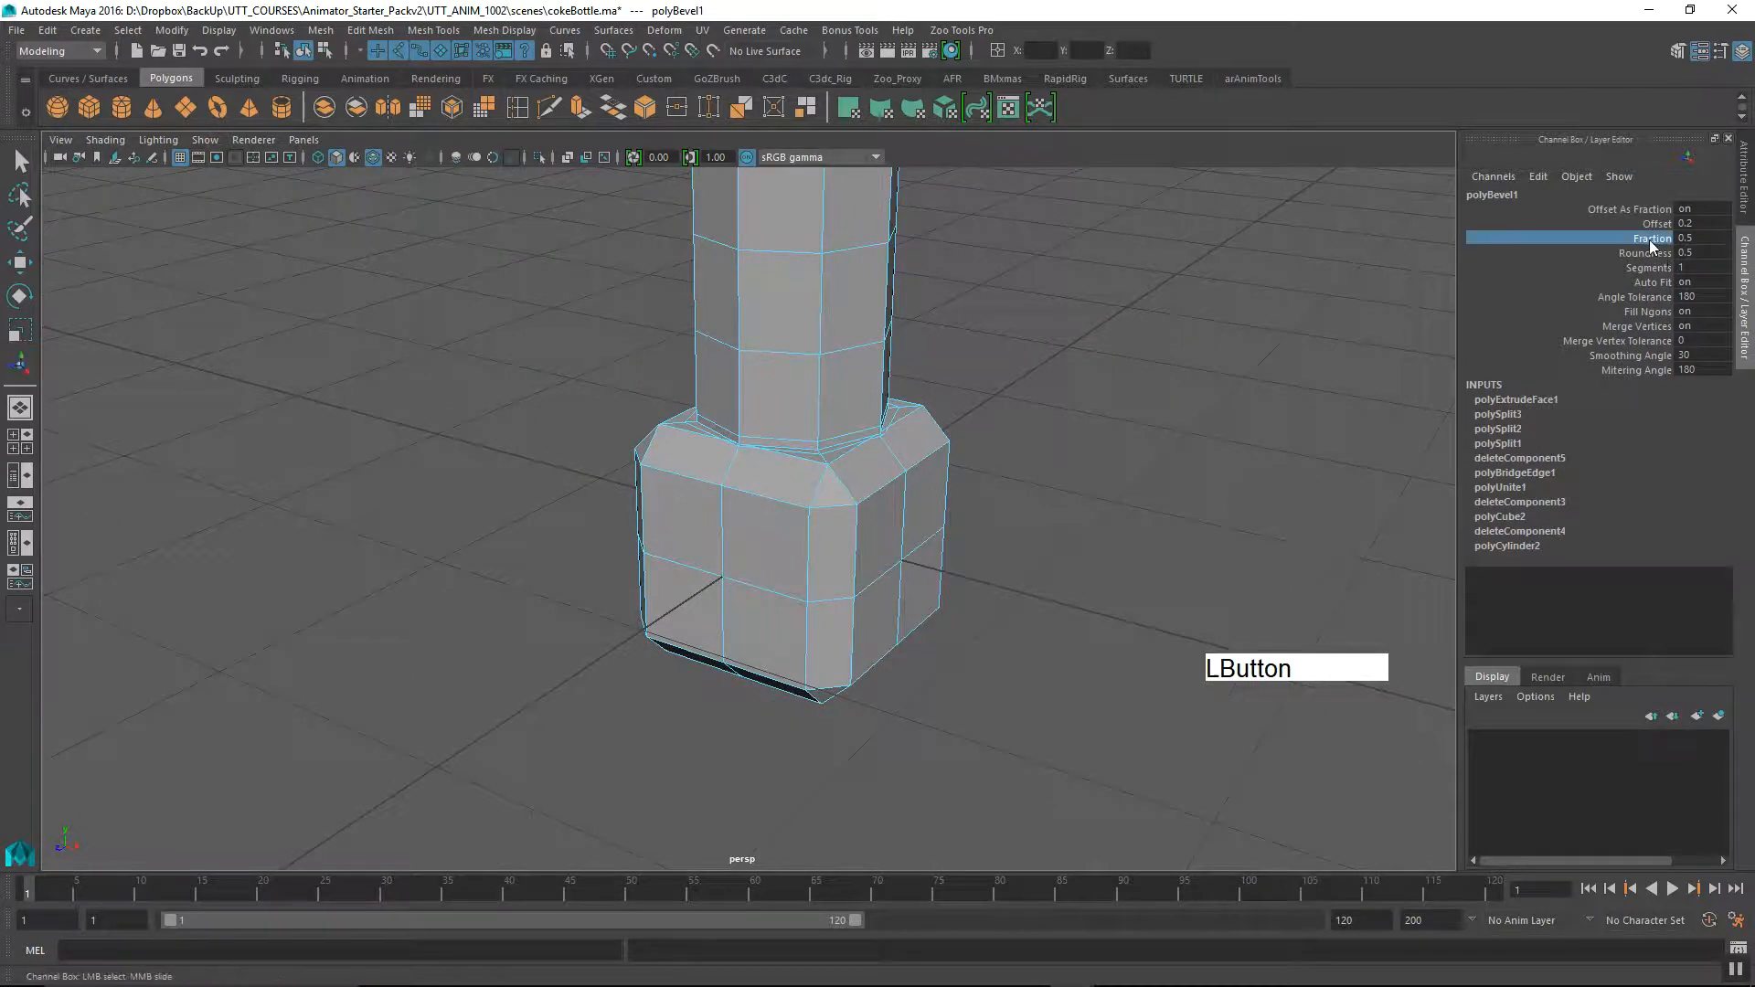
pyautogui.keyDown('ctrl'); pyautogui.click(1297, 390); pyautogui.keyUp('ctrl')
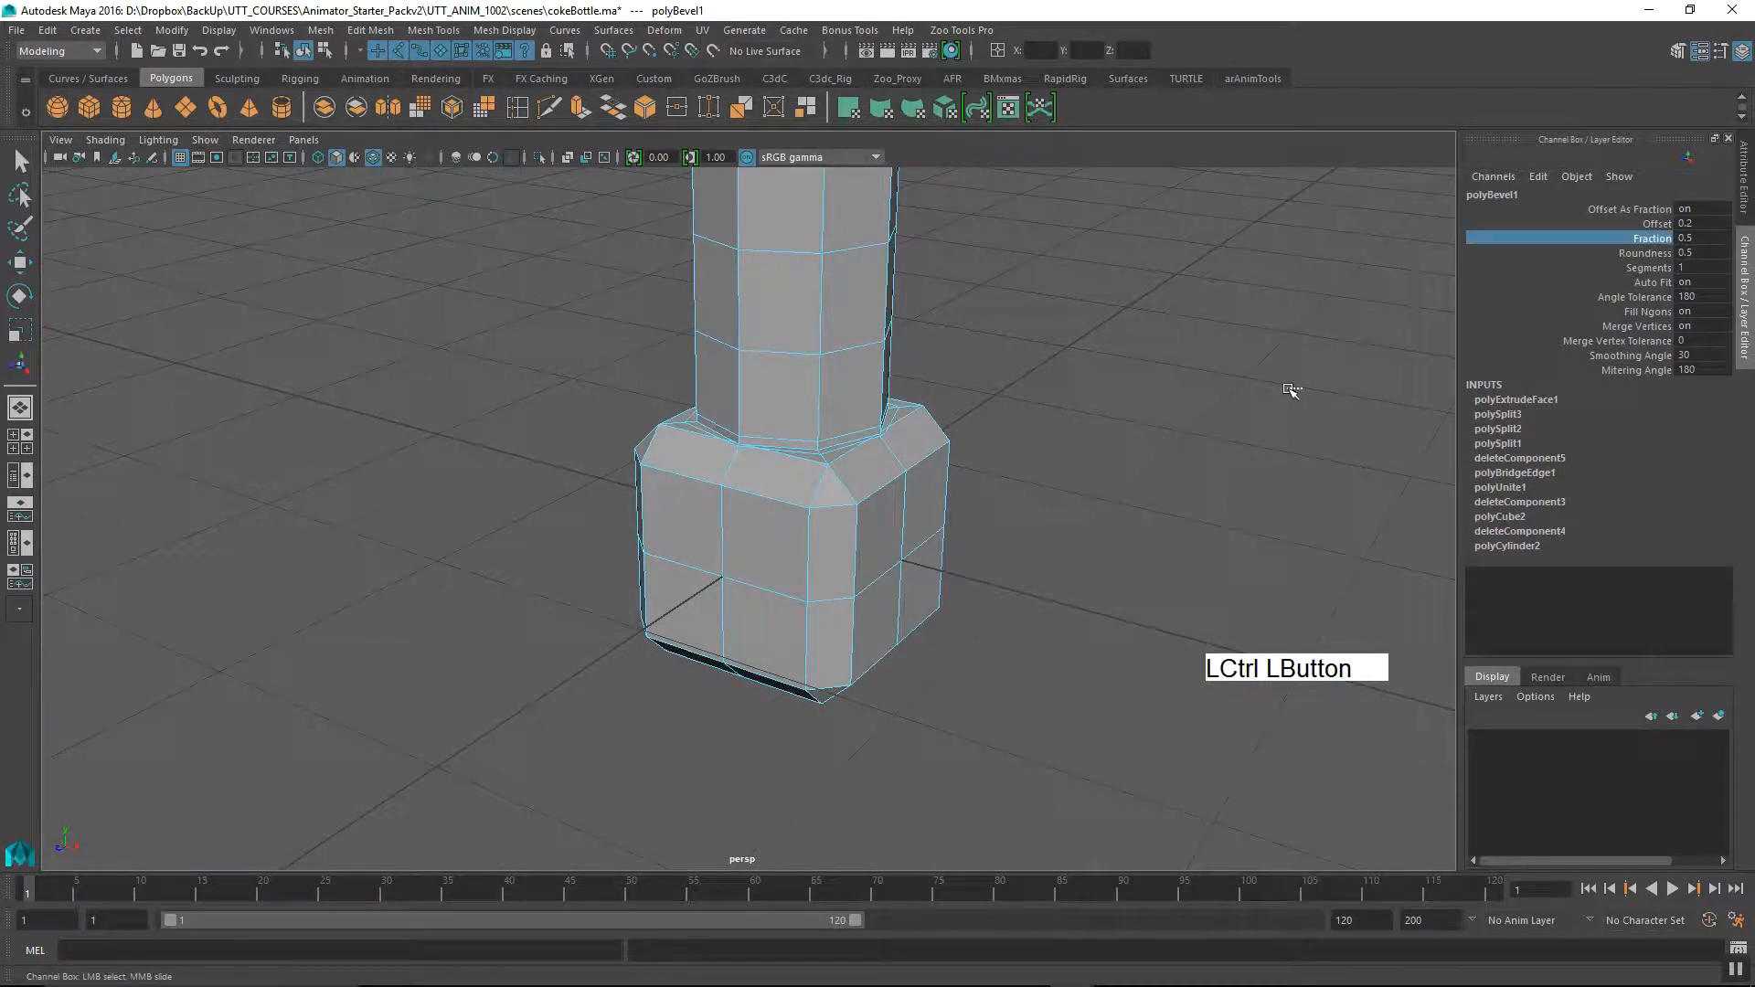
pyautogui.keyDown('ctrl'); pyautogui.moveTo(1349, 366); pyautogui.dragTo(1261, 382, button='middle'); pyautogui.keyUp('ctrl')
pyautogui.click(1623, 268)
pyautogui.keyDown('alt'); pyautogui.moveTo(802, 548); pyautogui.dragTo(1036, 590); pyautogui.keyUp('alt')
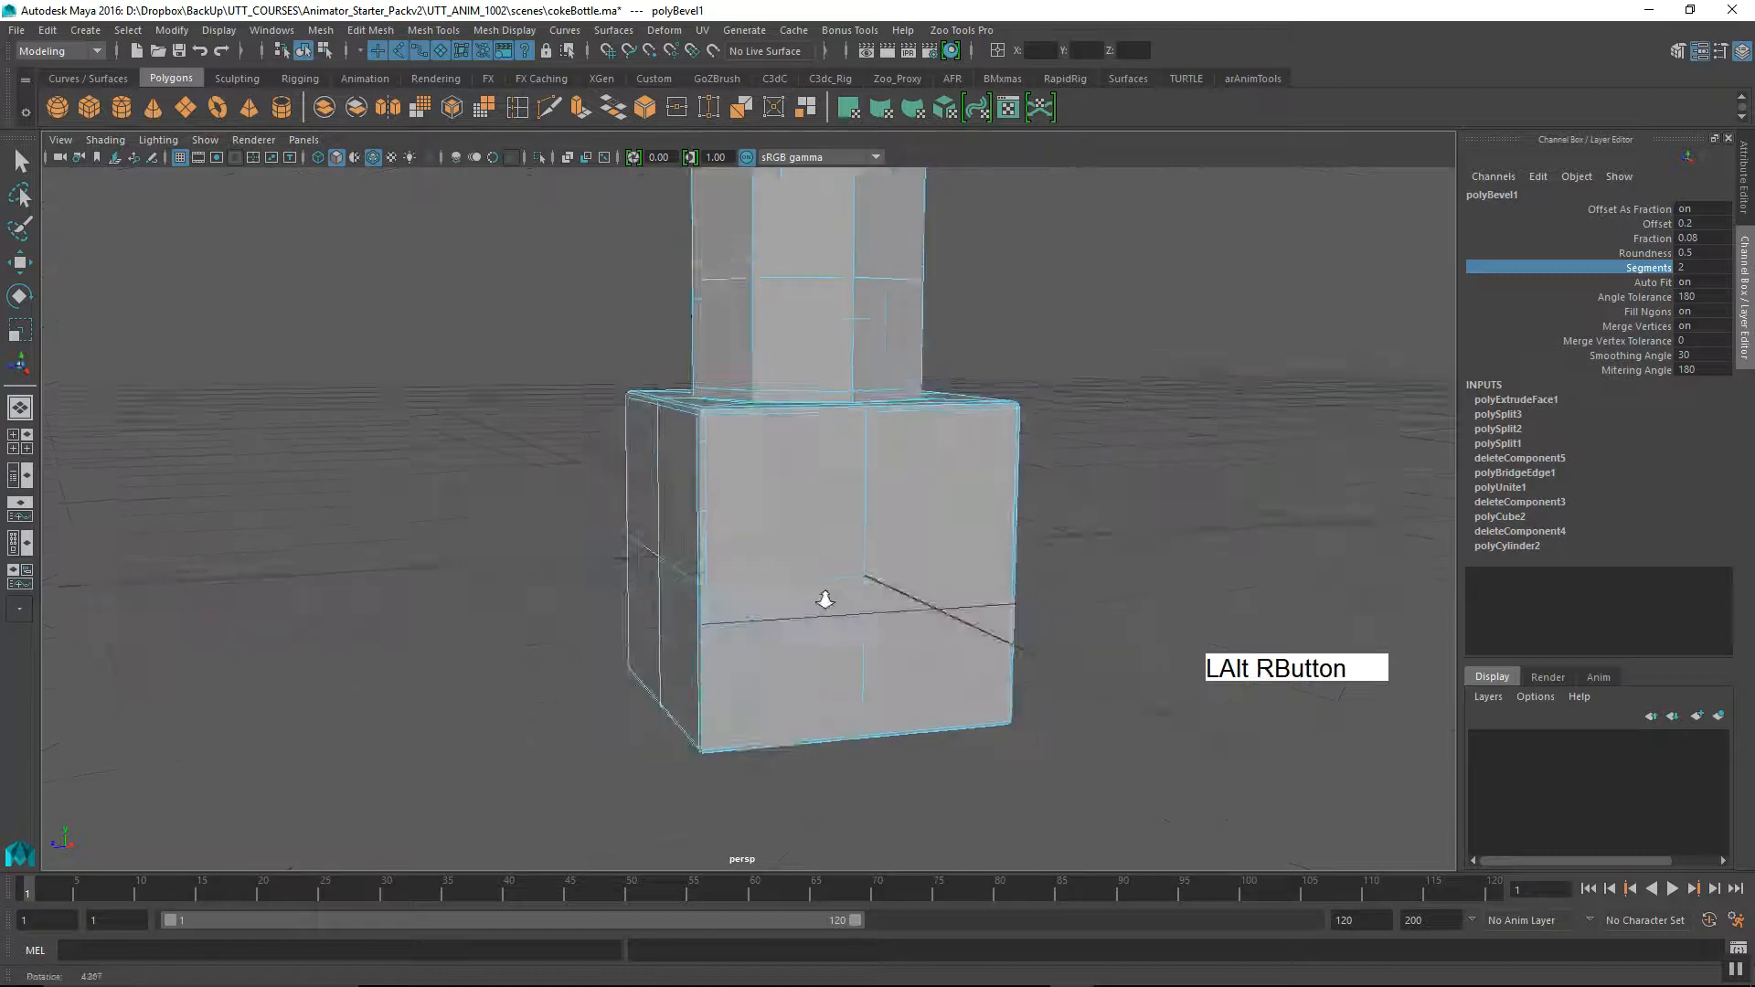
pyautogui.keyDown('alt'); pyautogui.moveTo(1036, 591); pyautogui.dragTo(811, 569, button='right'); pyautogui.keyUp('alt')
pyautogui.keyDown('alt'); pyautogui.moveTo(811, 569); pyautogui.dragTo(829, 485); pyautogui.keyUp('alt')
# Return to object mode, select the combined mesh and display it with smooth mesh preview.
pyautogui.moveTo(815, 427); pyautogui.dragTo(832, 420, button='right')
pyautogui.click(849, 521)
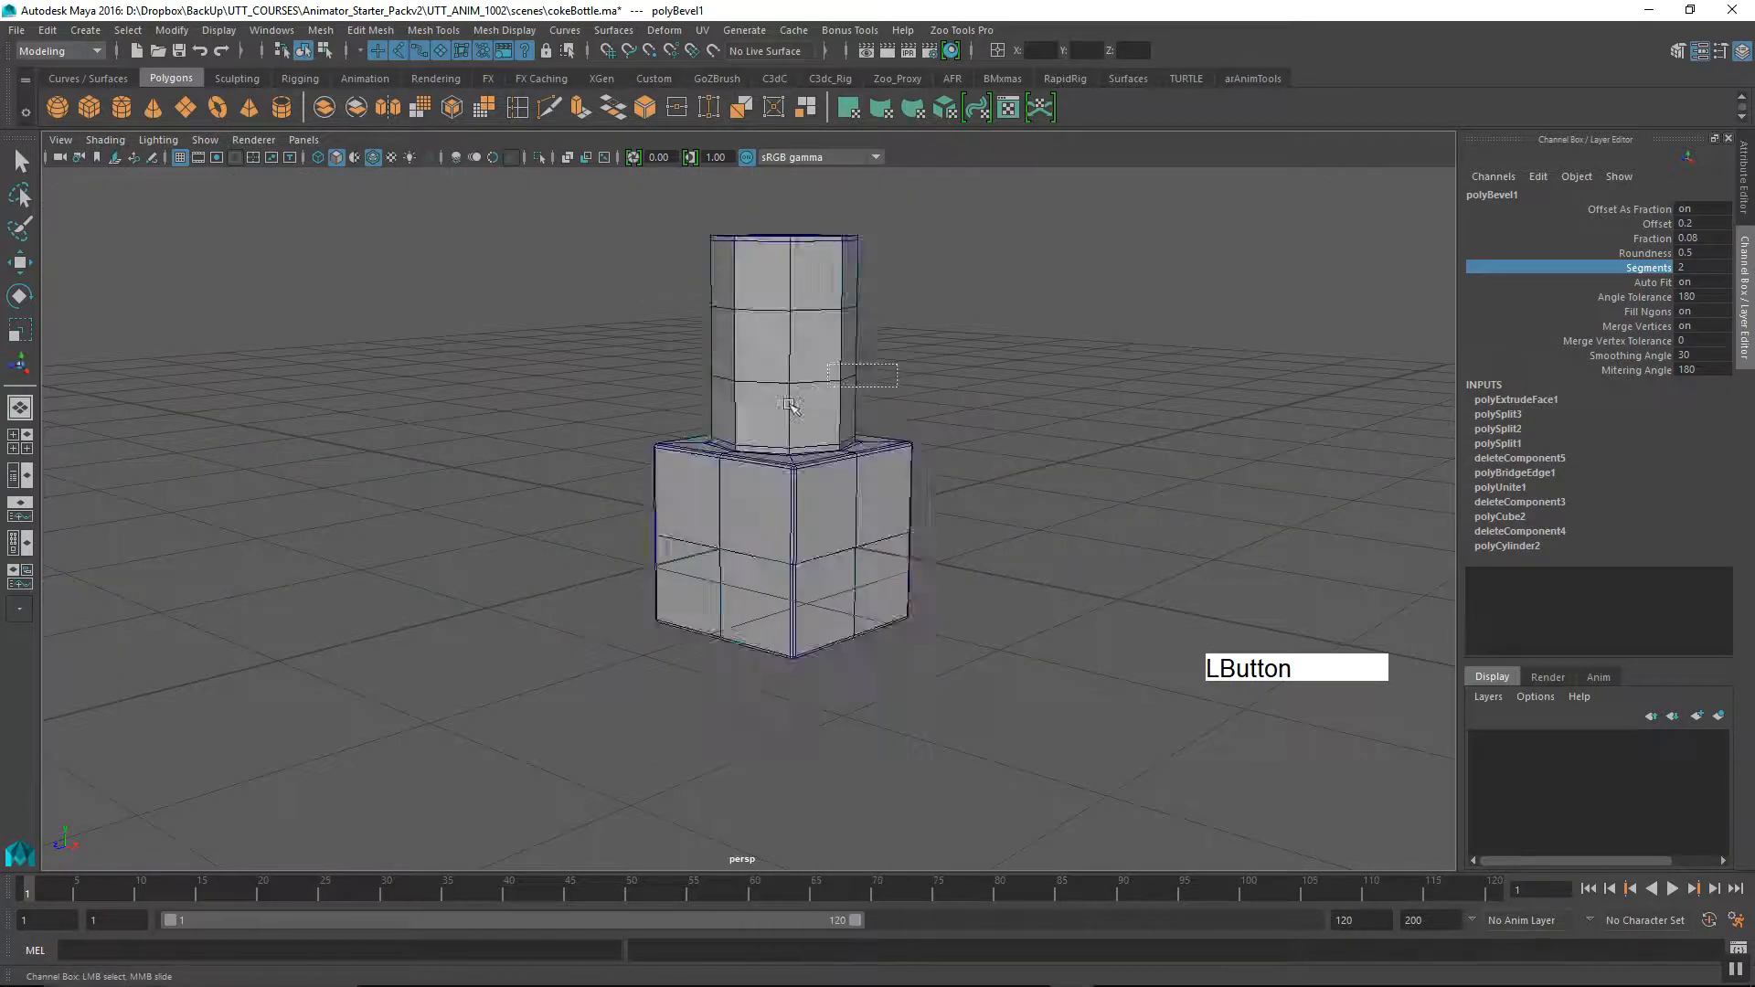
pyautogui.press('3')
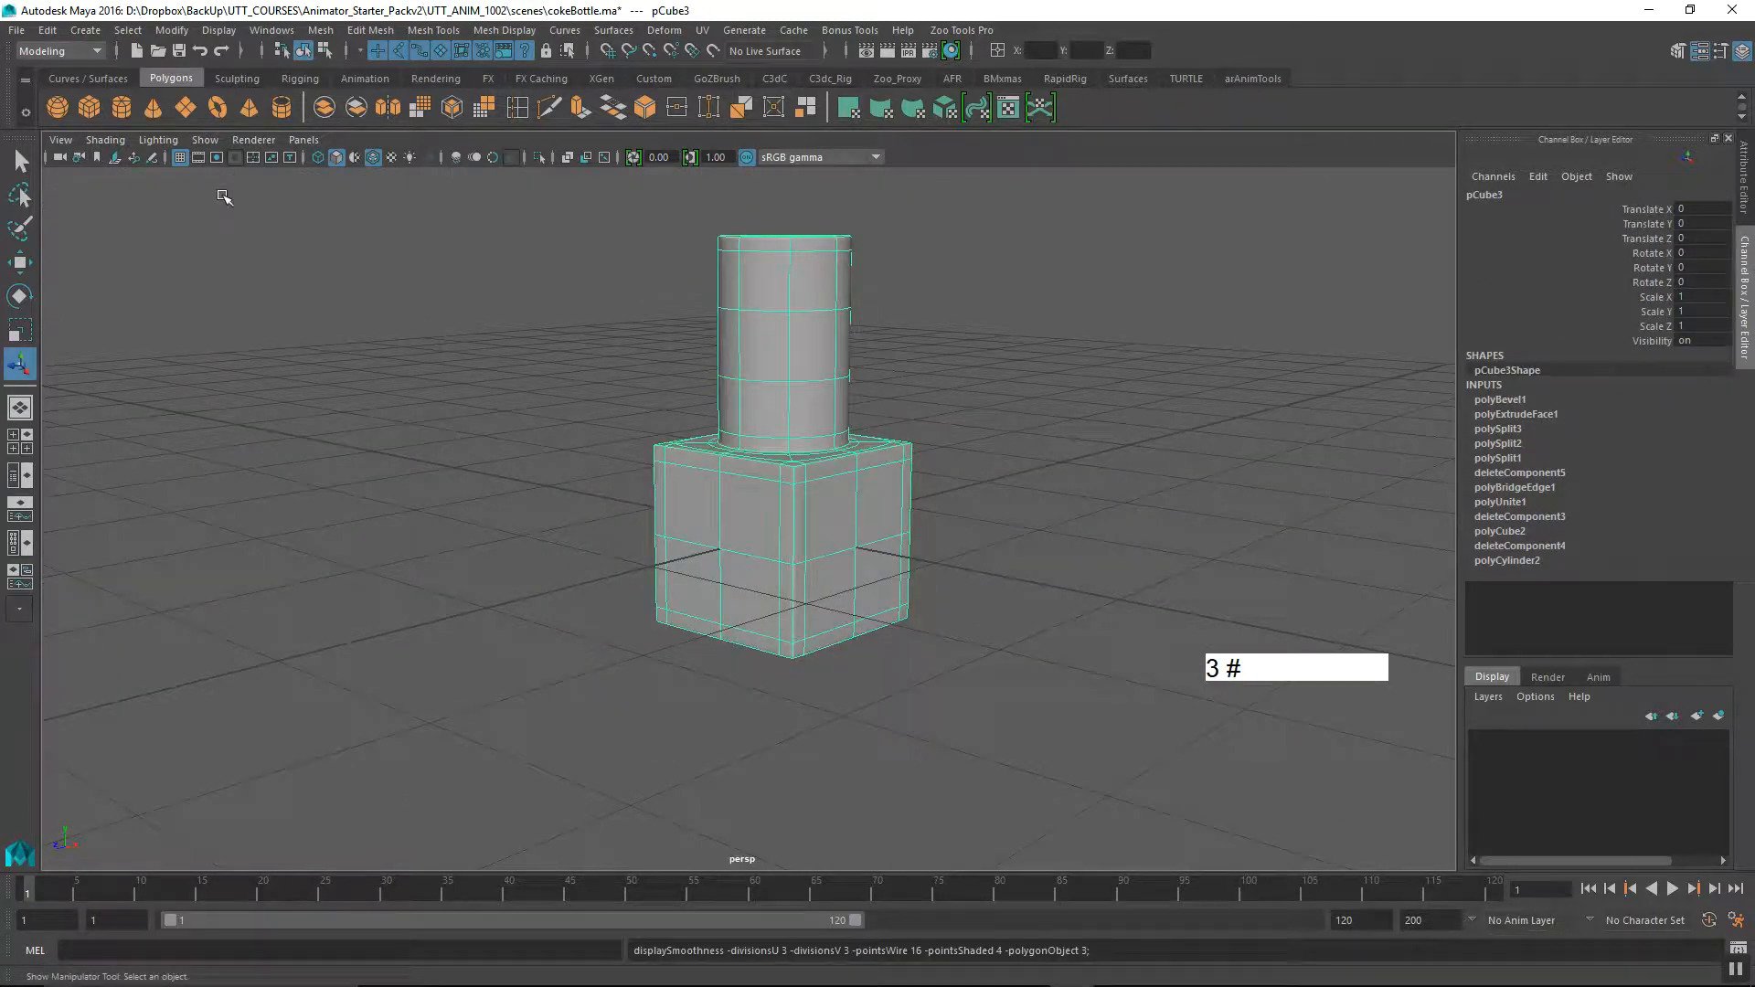
# Turn off the wireframe-on-shaded display, deselect the mesh and inspect its smoothed surface from several angles.
pyautogui.click(105, 140)
pyautogui.click(160, 326)
pyautogui.click(638, 701)
pyautogui.keyDown('alt'); pyautogui.moveTo(638, 701); pyautogui.dragTo(371, 615); pyautogui.keyUp('alt')
pyautogui.keyDown('alt'); pyautogui.moveTo(372, 615); pyautogui.dragTo(525, 611, button='middle'); pyautogui.keyUp('alt')
pyautogui.keyDown('alt'); pyautogui.moveTo(524, 611); pyautogui.dragTo(600, 673); pyautogui.keyUp('alt')
pyautogui.keyDown('alt'); pyautogui.moveTo(599, 674); pyautogui.dragTo(710, 643, button='right'); pyautogui.keyUp('alt')
pyautogui.keyDown('alt'); pyautogui.moveTo(709, 643); pyautogui.dragTo(994, 674); pyautogui.keyUp('alt')
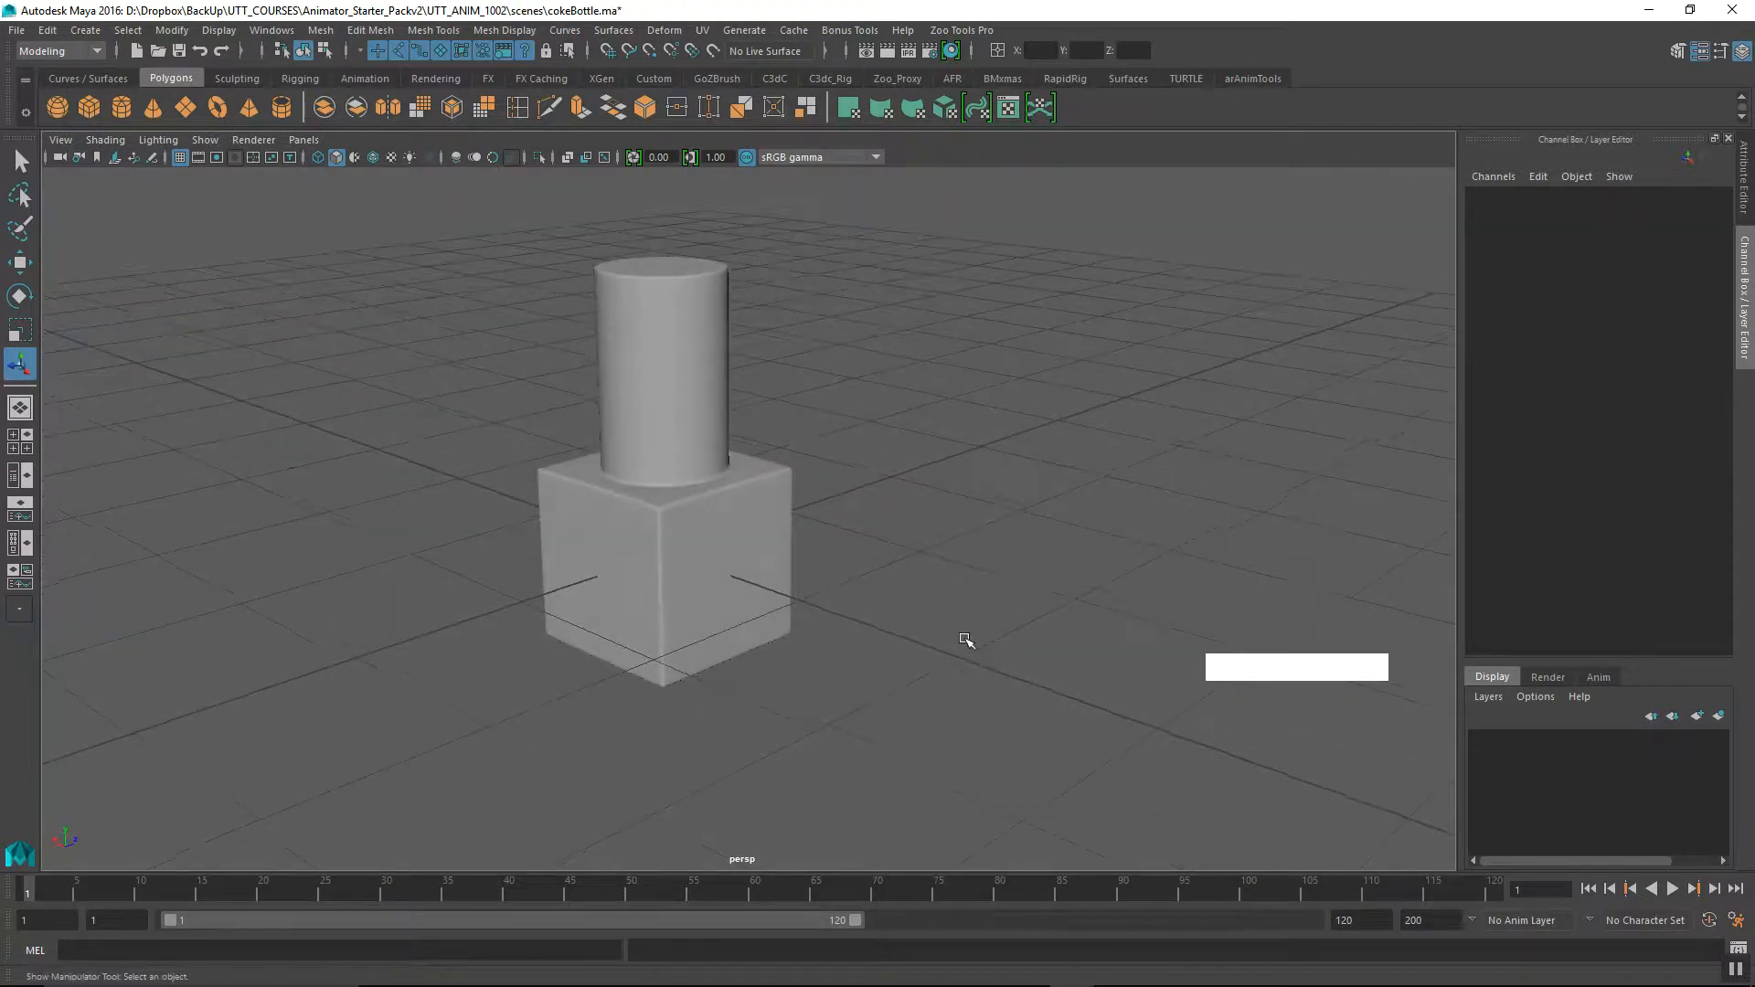
# Select the combined mesh and delete its construction history.
pyautogui.moveTo(830, 411); pyautogui.dragTo(667, 571)
pyautogui.keyDown('alt'); pyautogui.moveTo(667, 570); pyautogui.dragTo(816, 681, button='middle'); pyautogui.keyUp('alt')
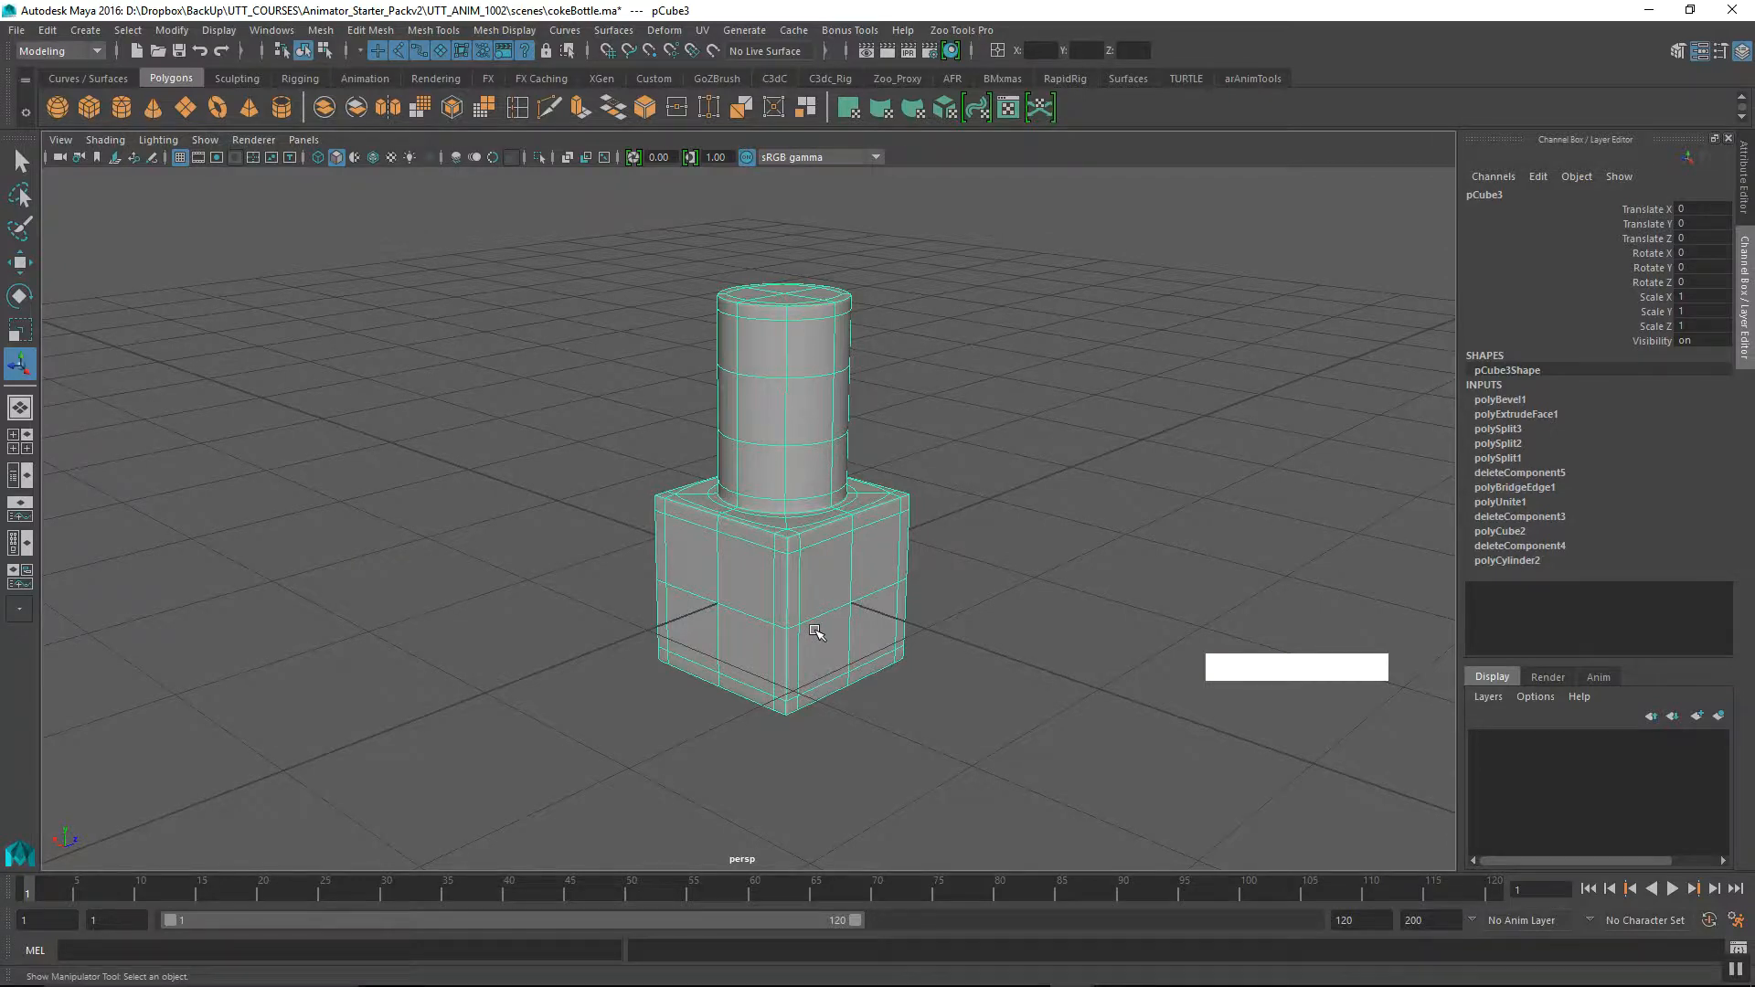
pyautogui.hotkey('alt', 'shift', 'd')
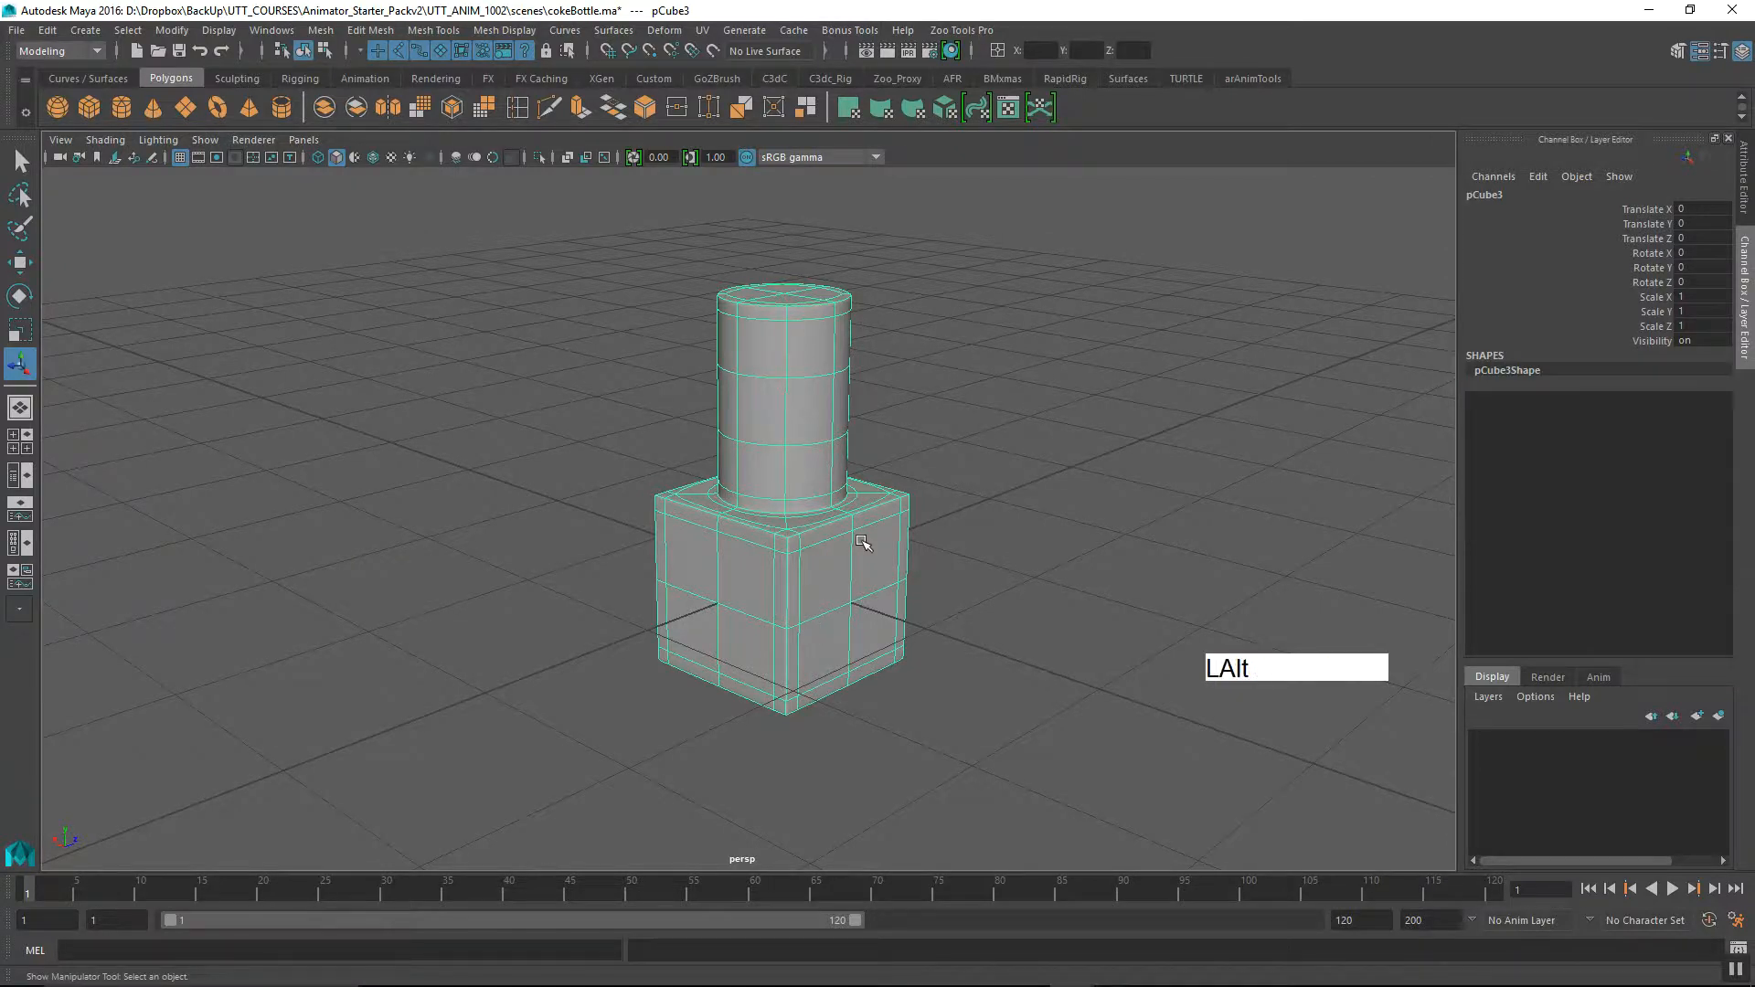